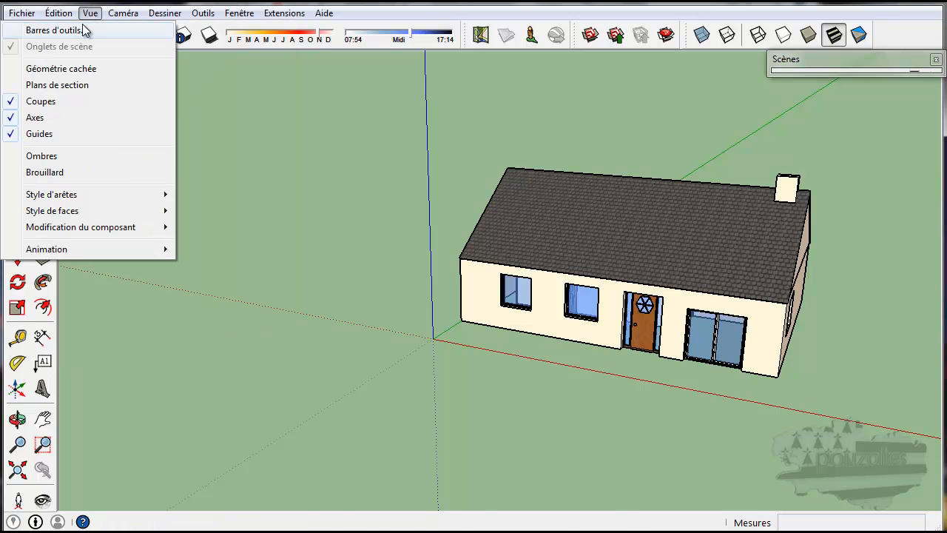
# - Show the Section toolbar, place it near the upper edge of the drawing area, and close the toolbar settings
pyautogui.click(81, 30)
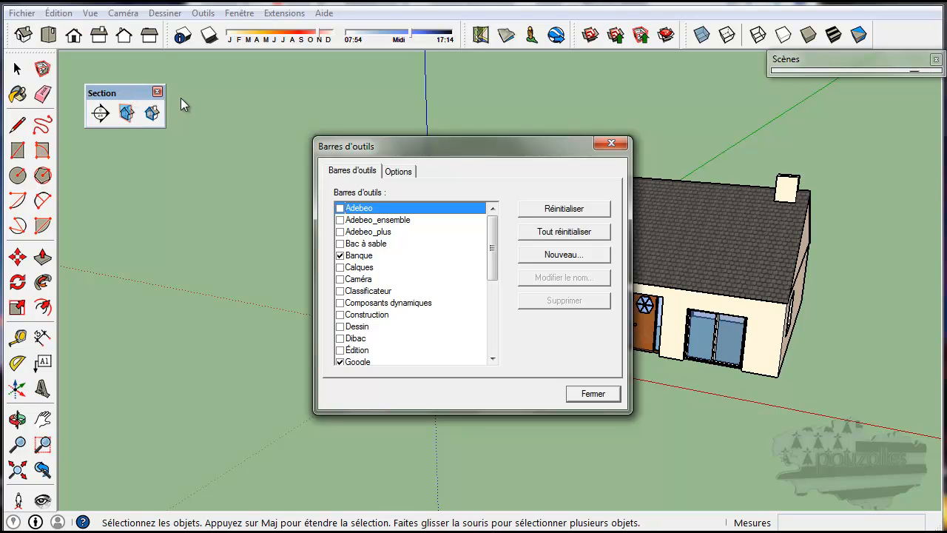
pyautogui.moveTo(490, 255); pyautogui.dragTo(492, 333)
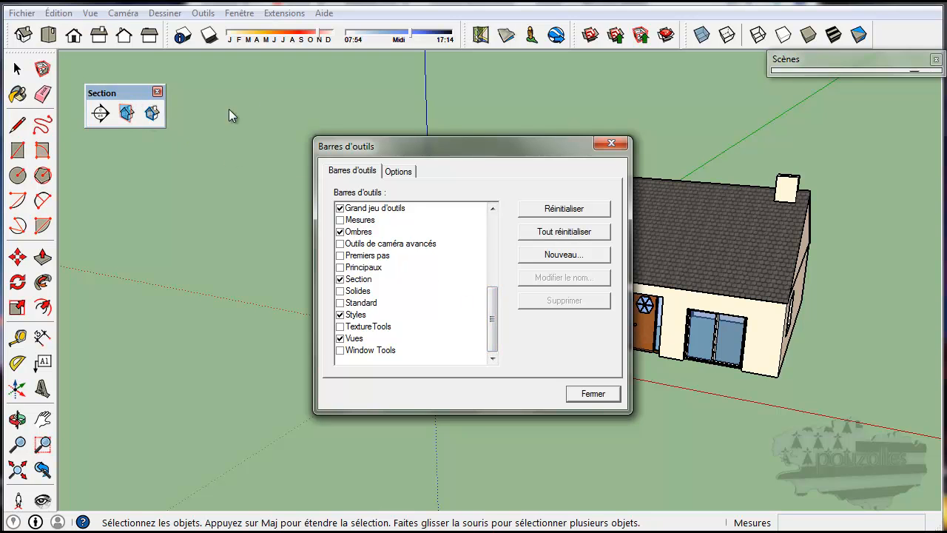
pyautogui.click(362, 281)
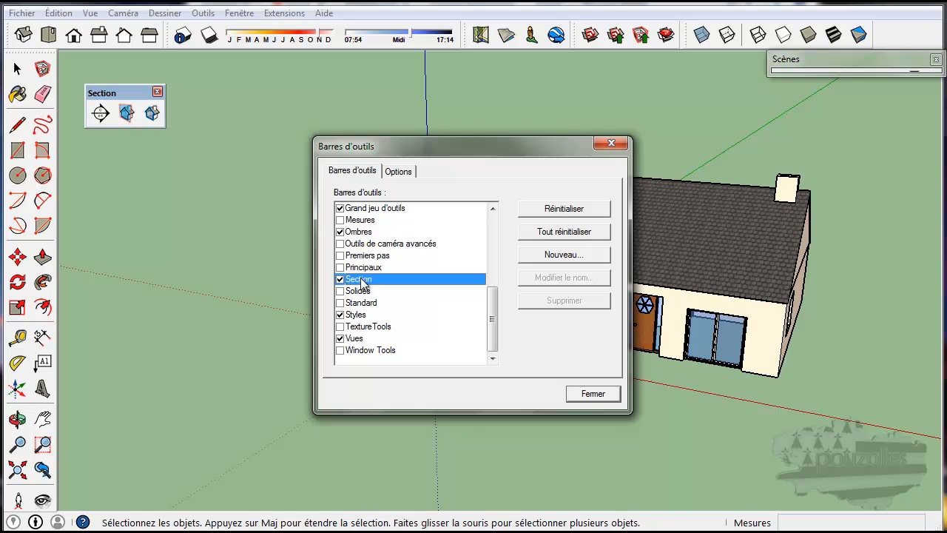
pyautogui.click(340, 278)
pyautogui.click(340, 279)
pyautogui.moveTo(111, 94); pyautogui.dragTo(147, 78)
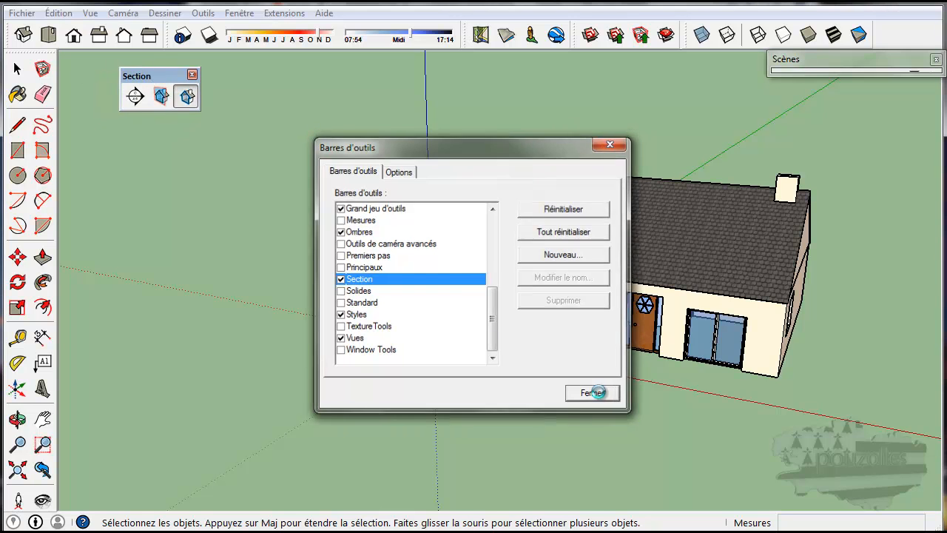
pyautogui.click(597, 393)
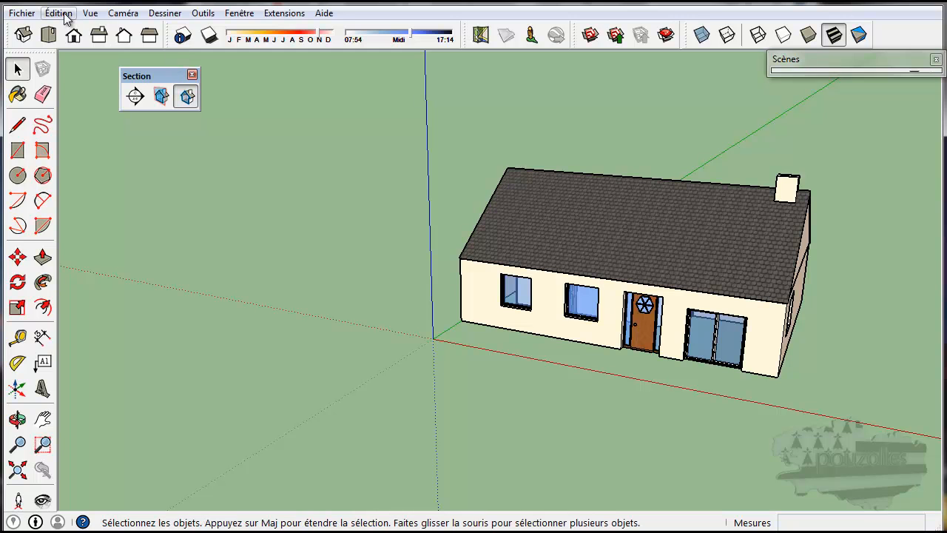
pyautogui.click(90, 13)
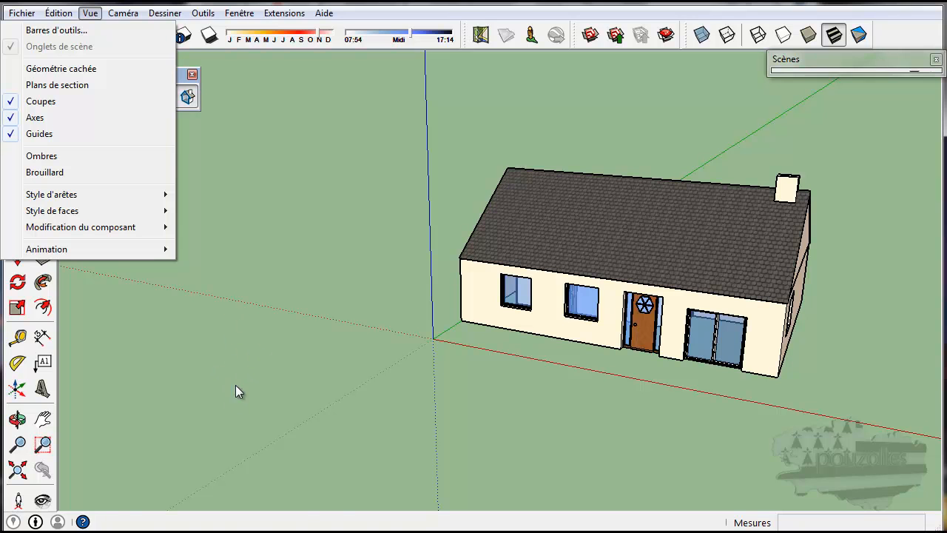
pyautogui.click(259, 389)
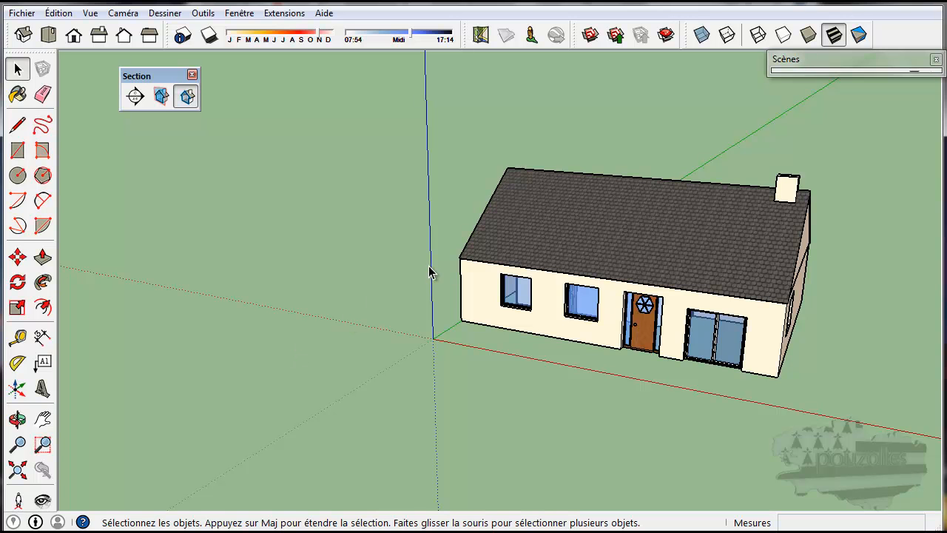
# - Place a section plane parallel to the house's front wall, on that wall's face
pyautogui.moveTo(443, 274)
pyautogui.mouseDown(button='middle')
pyautogui.moveTo(344, 285)
pyautogui.moveTo(342, 294)
pyautogui.mouseUp(button='middle')
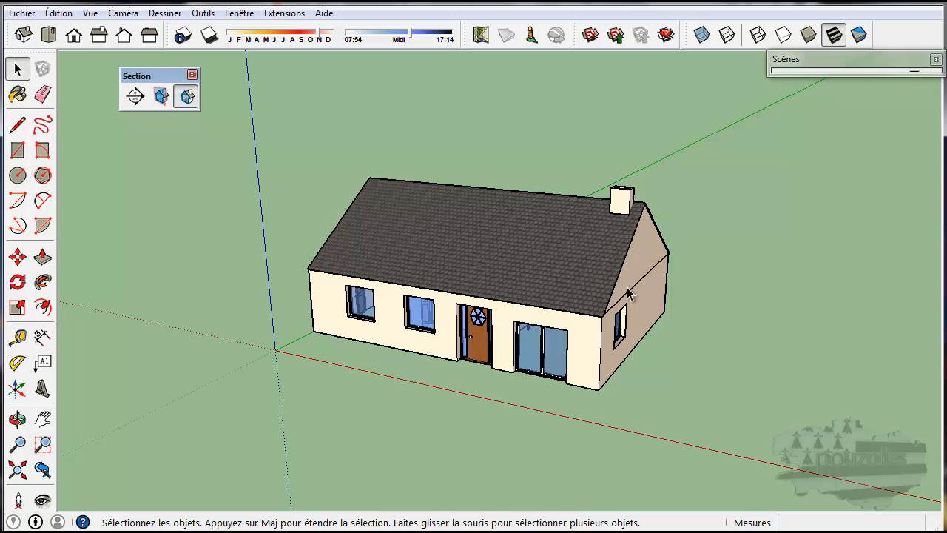
pyautogui.click(137, 98)
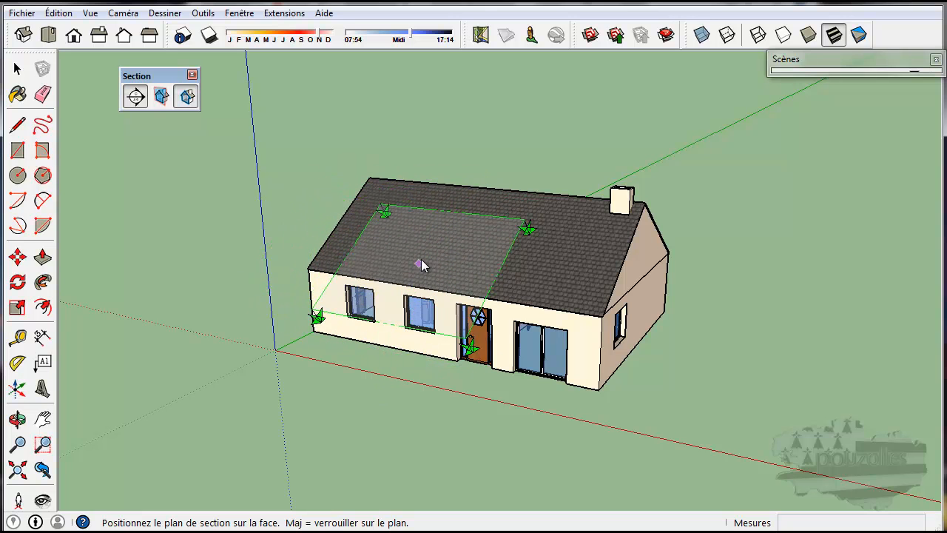
pyautogui.click(390, 318)
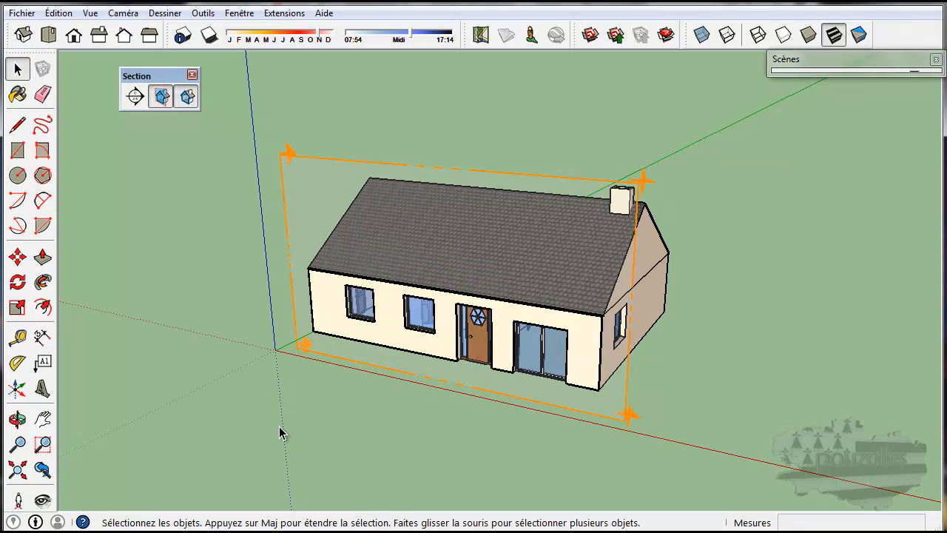
# - Move the section plane about 3.2 m along the green axis into the house, then deselect it
pyautogui.moveTo(341, 427); pyautogui.dragTo(102, 358, button='middle')
pyautogui.moveTo(584, 439); pyautogui.dragTo(687, 450, button='middle')
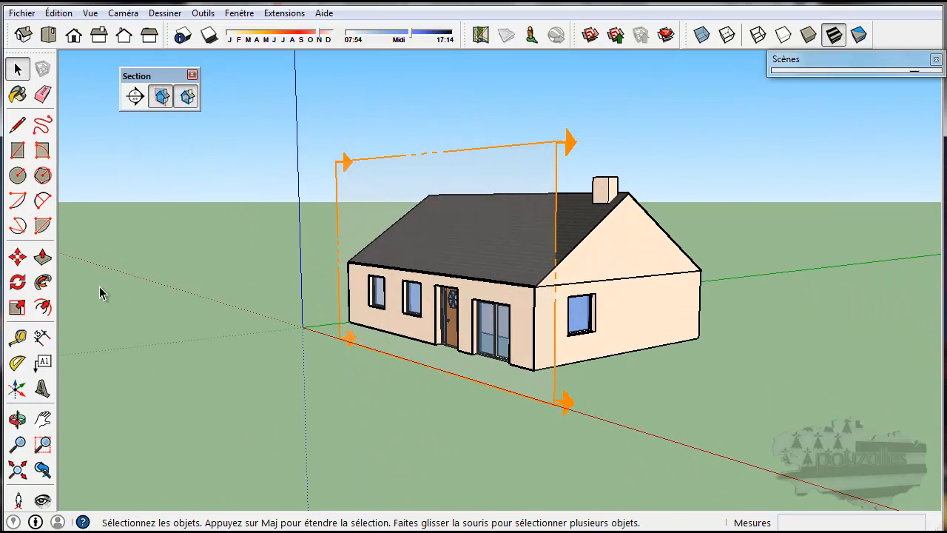
pyautogui.click(17, 257)
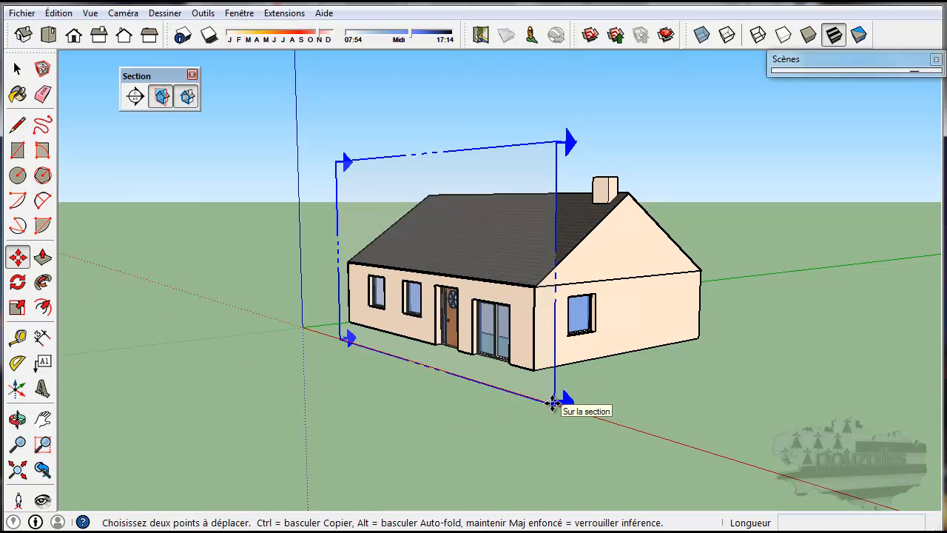
pyautogui.click(555, 403)
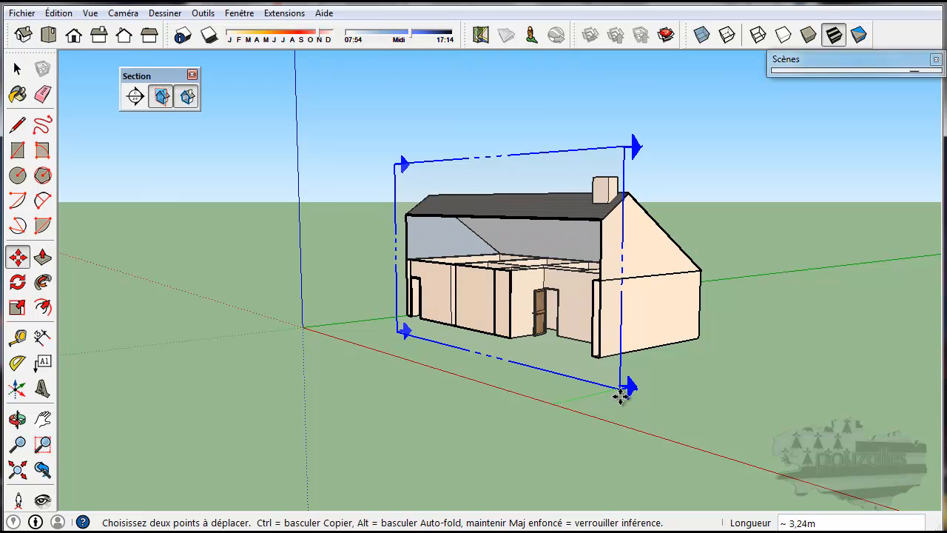
pyautogui.click(628, 393)
pyautogui.moveTo(549, 402); pyautogui.dragTo(732, 451, button='middle')
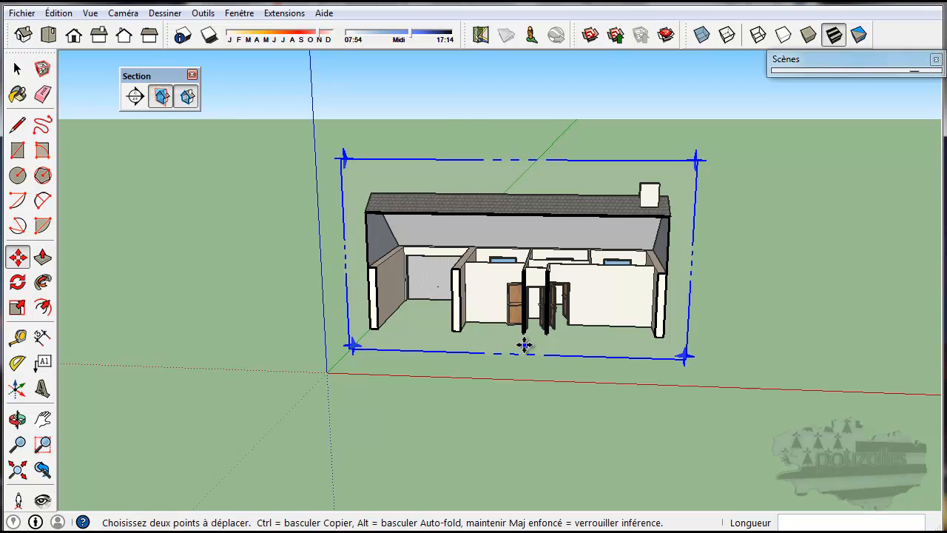
pyautogui.scroll(4, 514, 330)
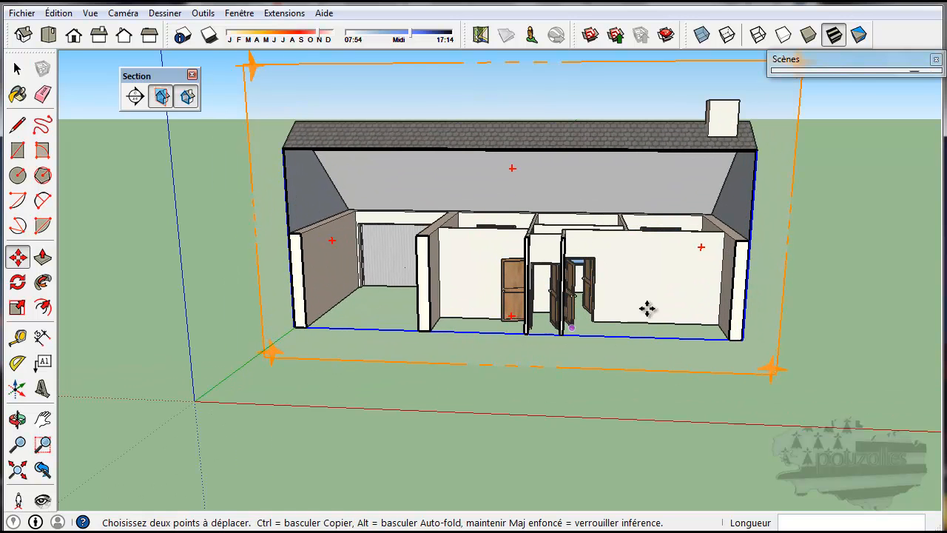
pyautogui.moveTo(851, 279); pyautogui.dragTo(870, 341, button='middle')
pyautogui.press('m')
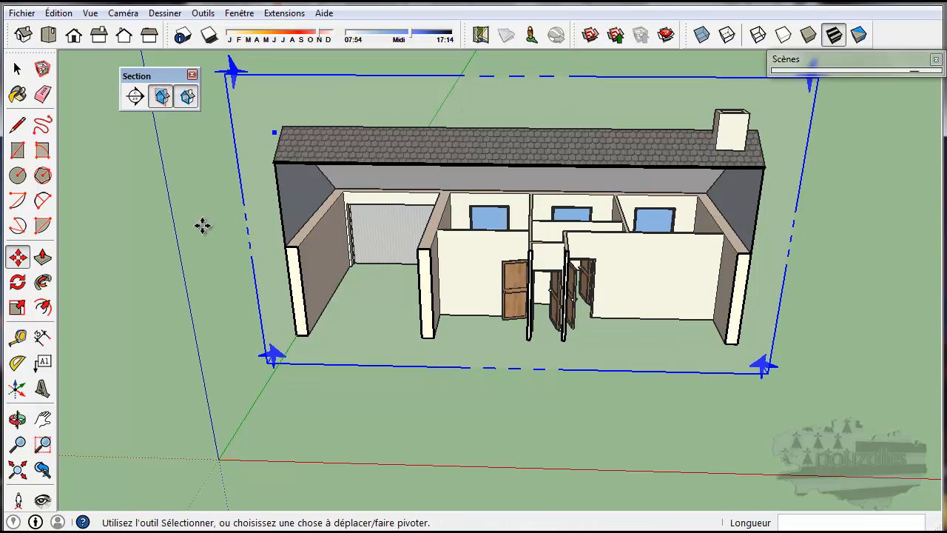
pyautogui.click(18, 69)
# - Create a scene of the cutaway view without saving the style changes, then collapse the Scènes window
pyautogui.click(852, 61)
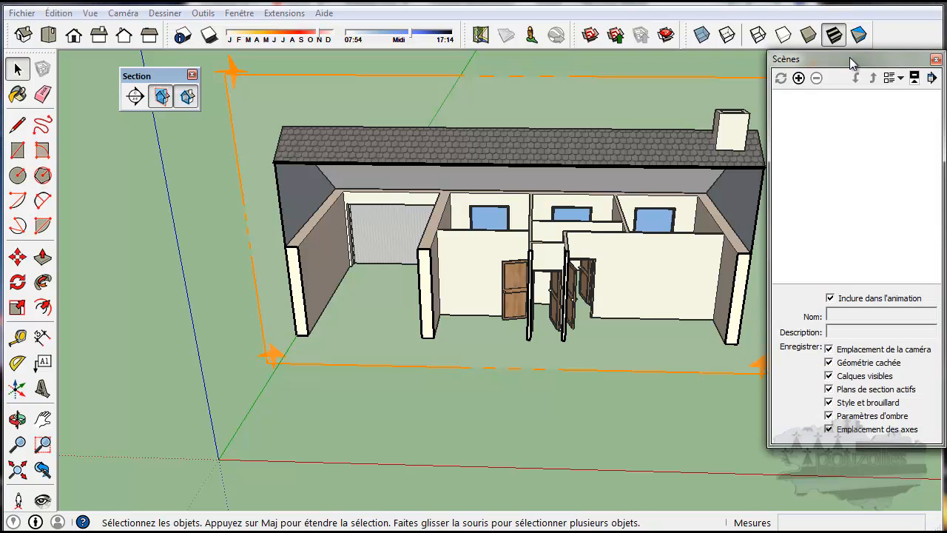
pyautogui.click(240, 14)
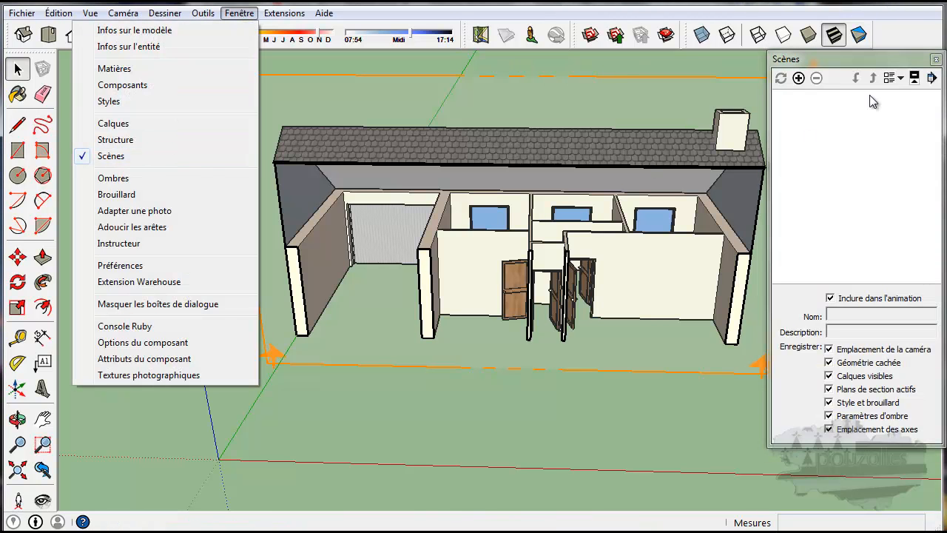
pyautogui.click(861, 63)
pyautogui.click(784, 71)
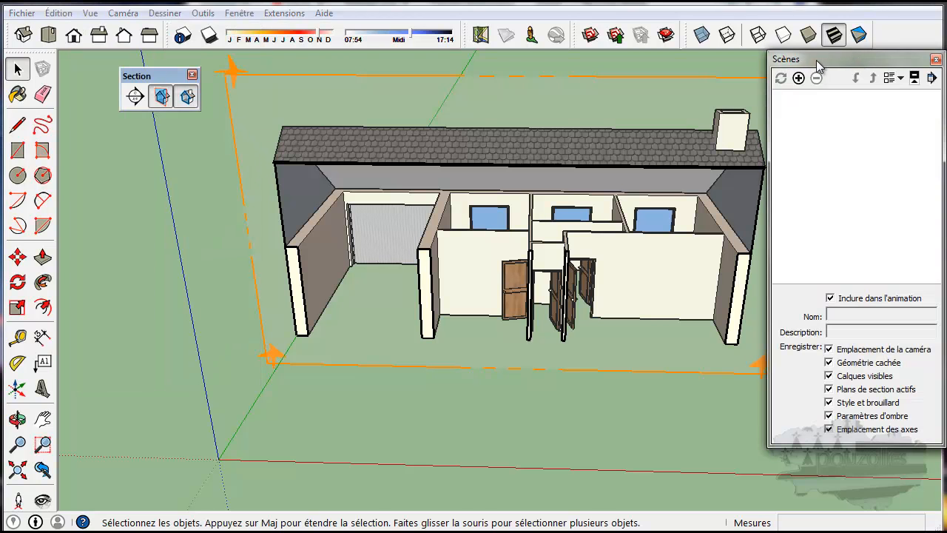
pyautogui.click(799, 79)
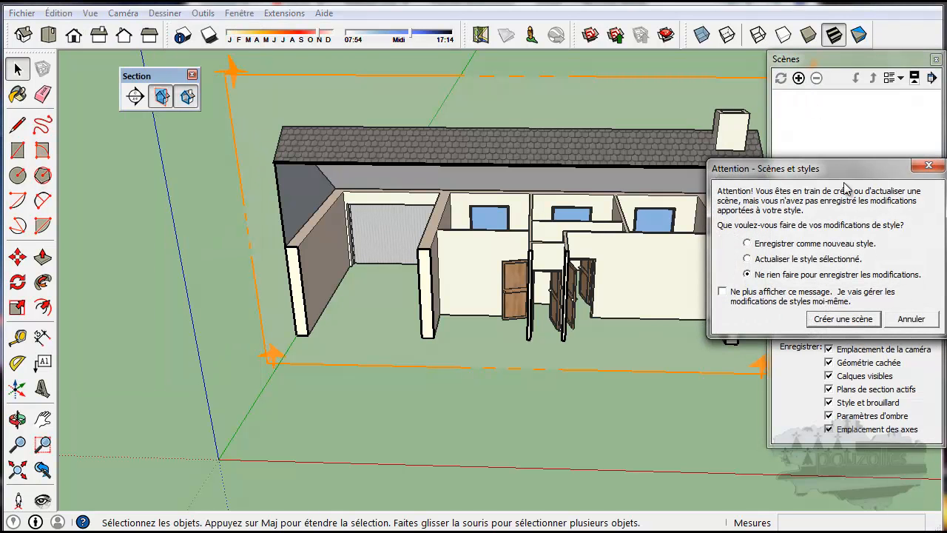
pyautogui.click(839, 319)
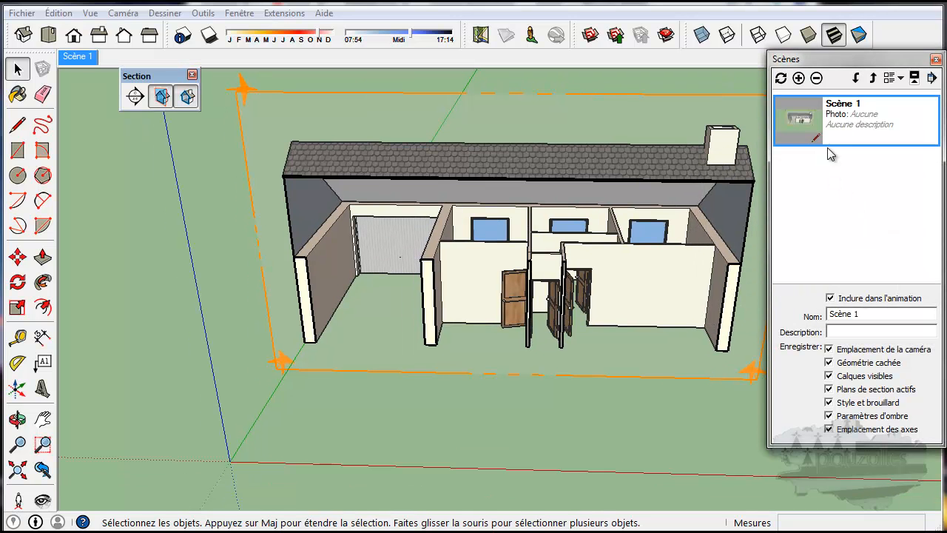
pyautogui.moveTo(856, 314); pyautogui.dragTo(821, 314)
pyautogui.click(884, 60)
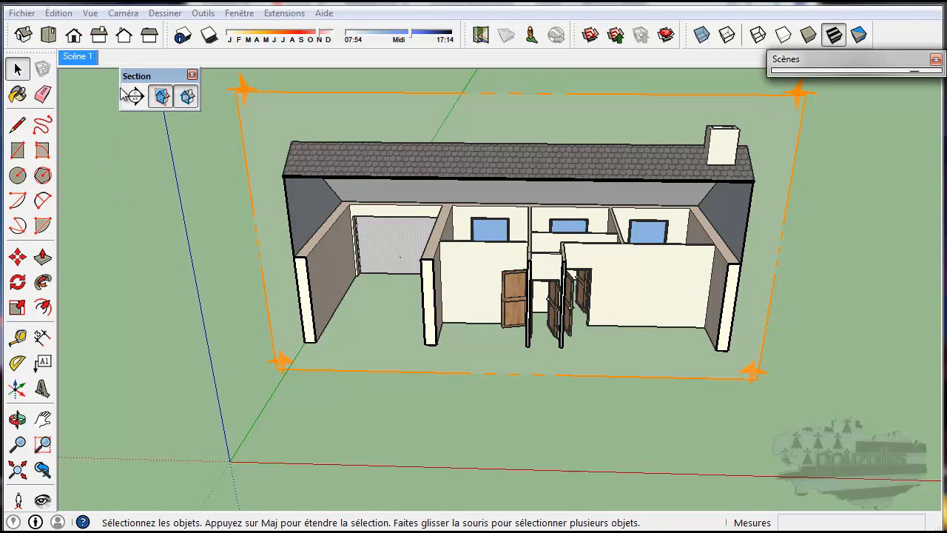
# - Switch the section plane display off and on again, then do the same with the section cuts
pyautogui.click(162, 96)
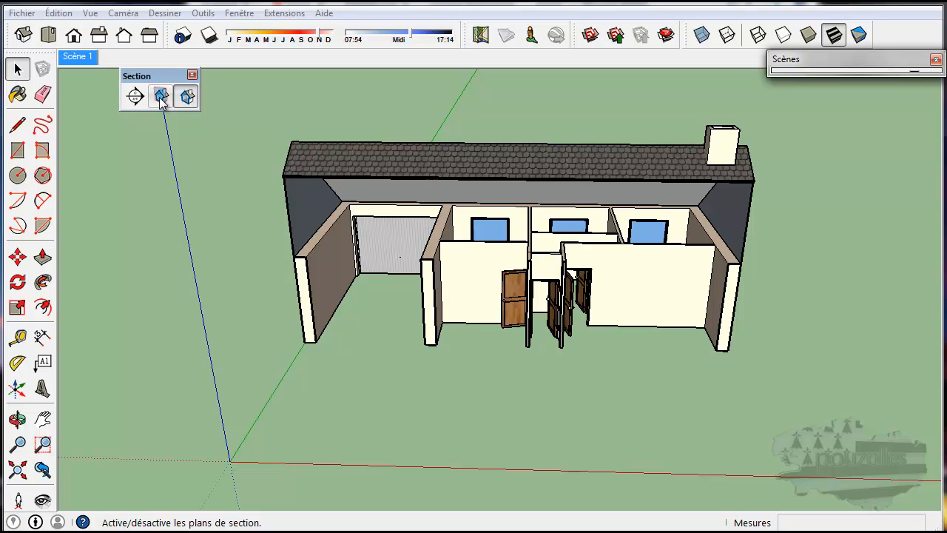
pyautogui.click(162, 97)
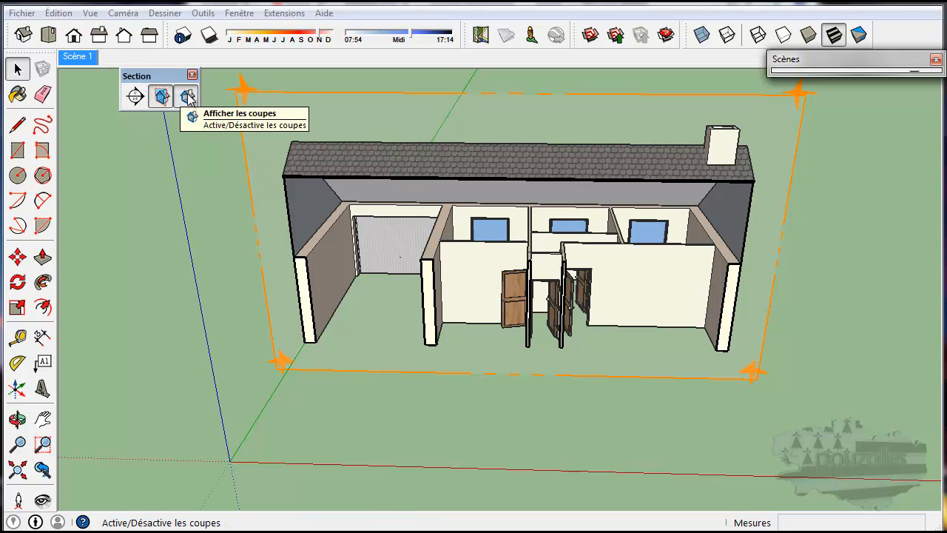
pyautogui.click(187, 97)
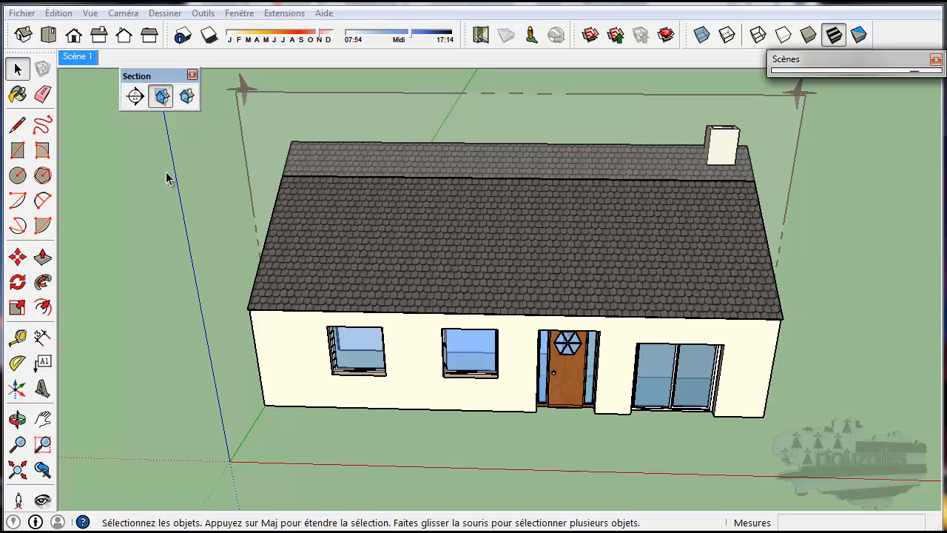
pyautogui.moveTo(165, 271); pyautogui.dragTo(387, 254, button='middle')
pyautogui.press('space')
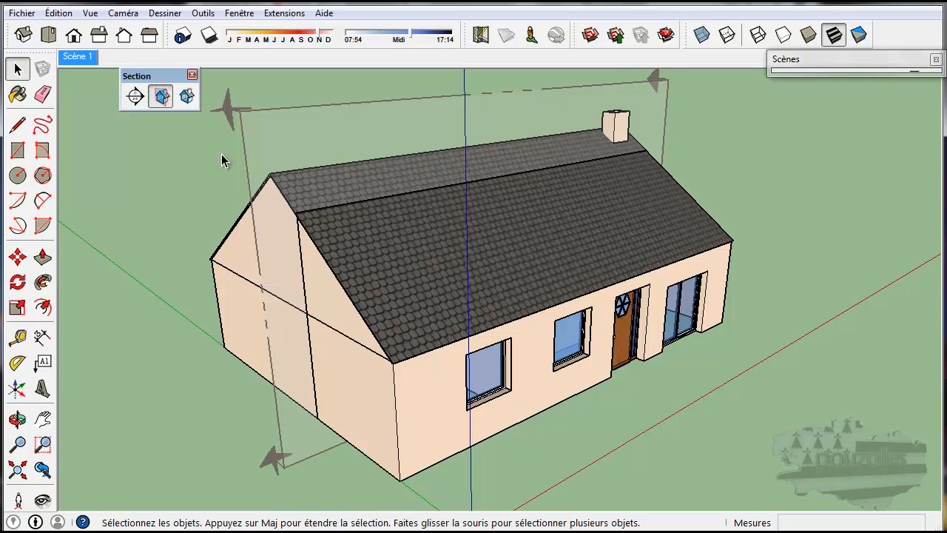
pyautogui.click(188, 97)
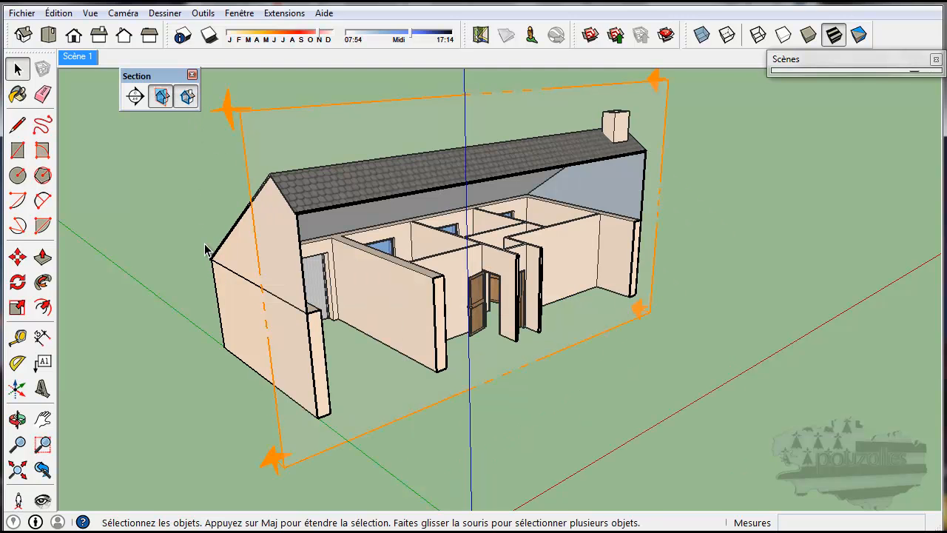
# - Move the section plane about 8.3 m along the green axis, out in front of the house's front wall
pyautogui.click(18, 256)
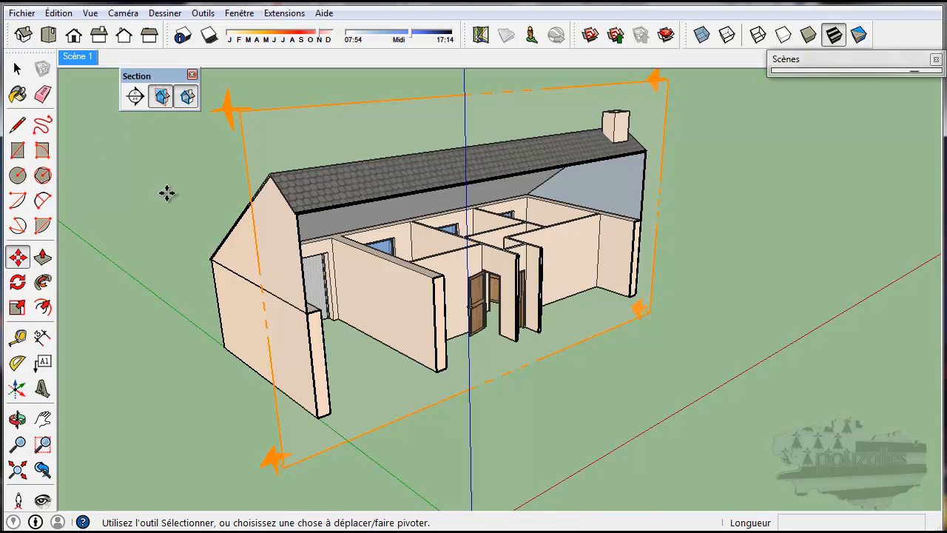
pyautogui.click(227, 108)
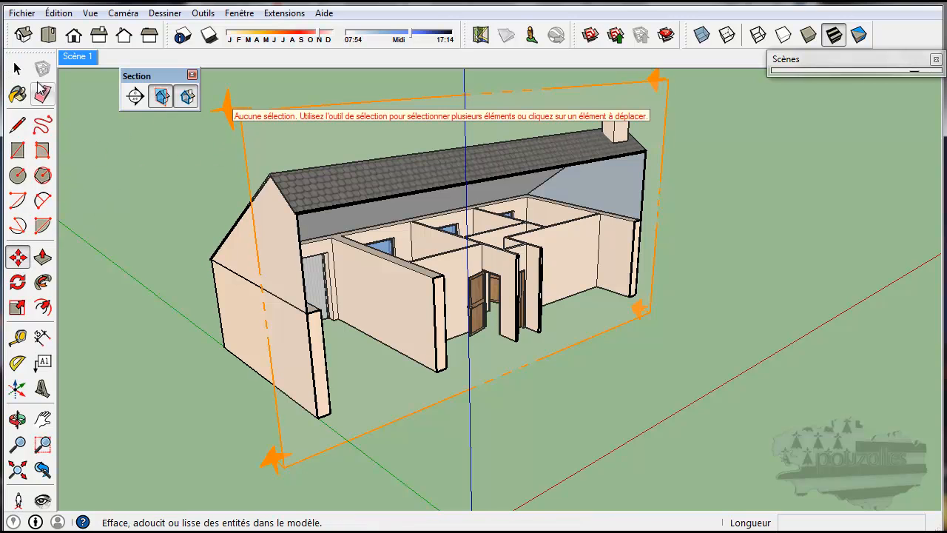
pyautogui.click(18, 69)
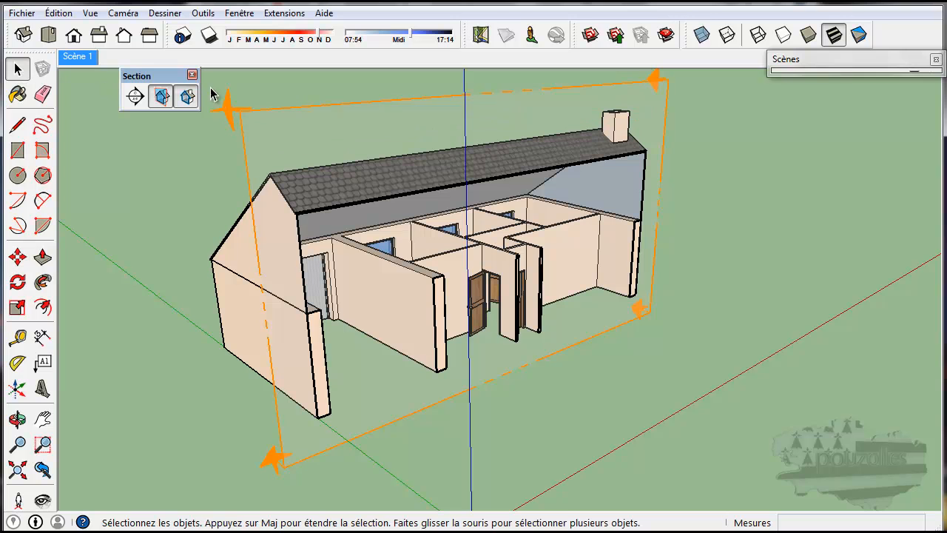
pyautogui.click(244, 115)
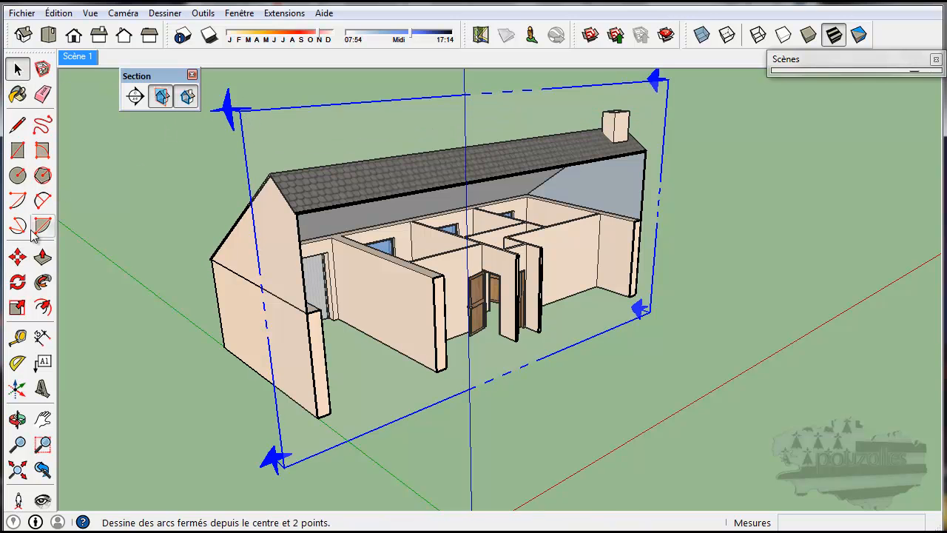
pyautogui.click(18, 256)
pyautogui.click(226, 112)
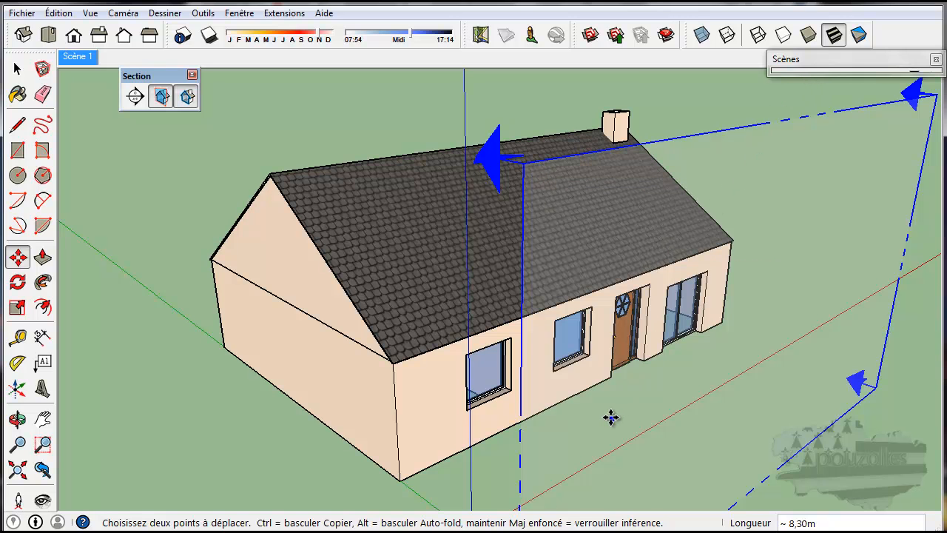
pyautogui.keyDown('shift'); pyautogui.moveTo(611, 414); pyautogui.dragTo(393, 399, button='middle'); pyautogui.keyUp('shift')
pyautogui.press('m')
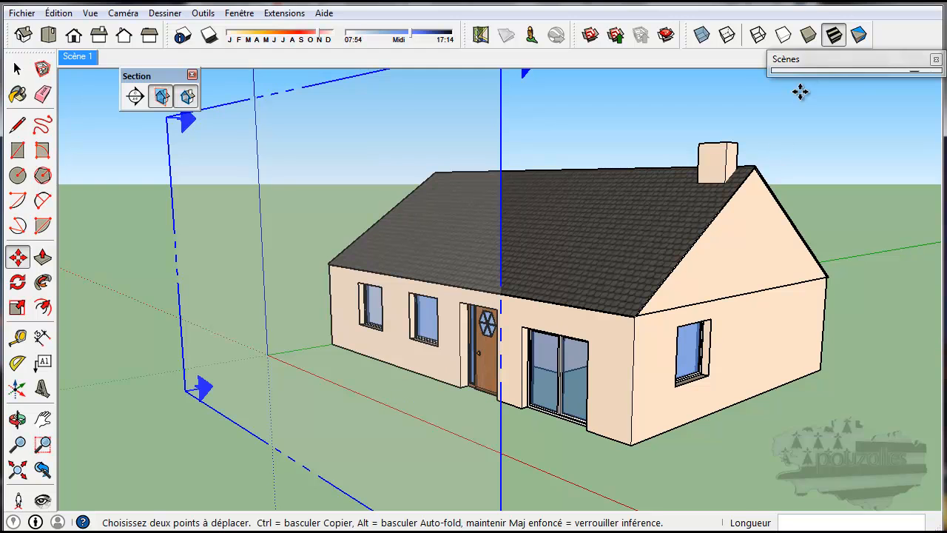
# - Create a scene of the whole house without saving the style changes and place it before Scène 1 in the scene order
pyautogui.click(816, 64)
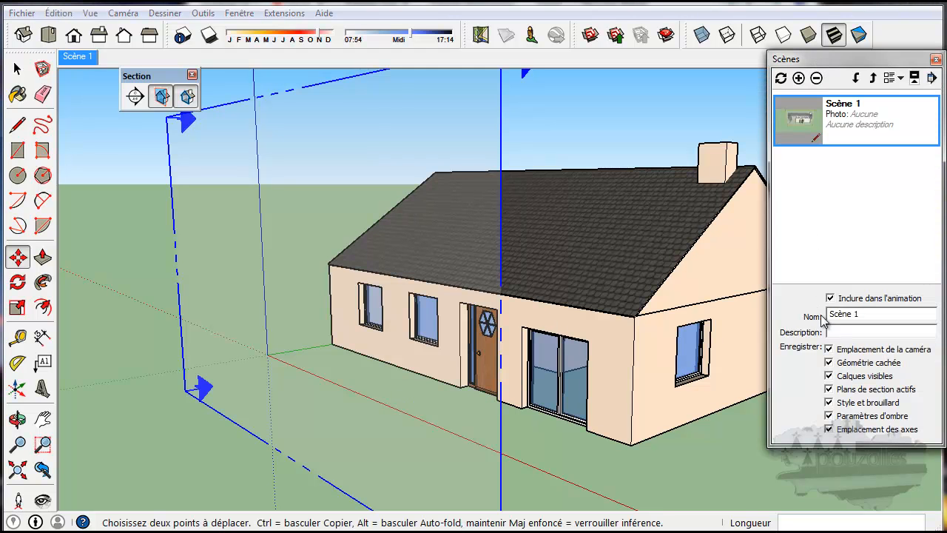
pyautogui.click(798, 77)
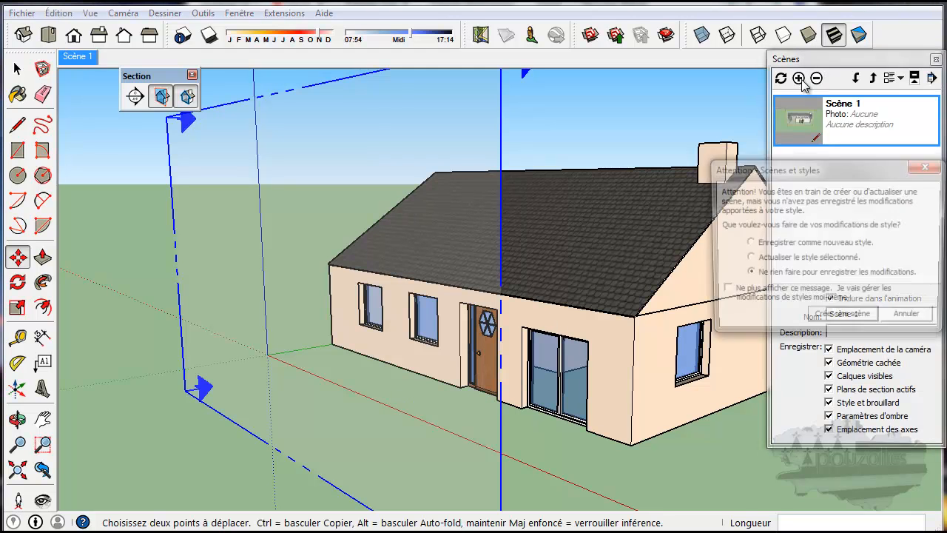
pyautogui.click(861, 321)
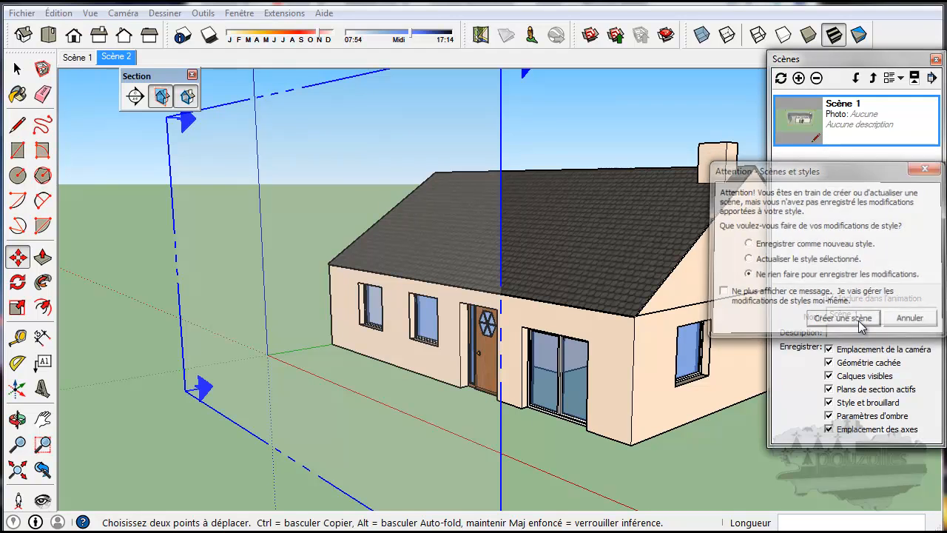
pyautogui.click(873, 79)
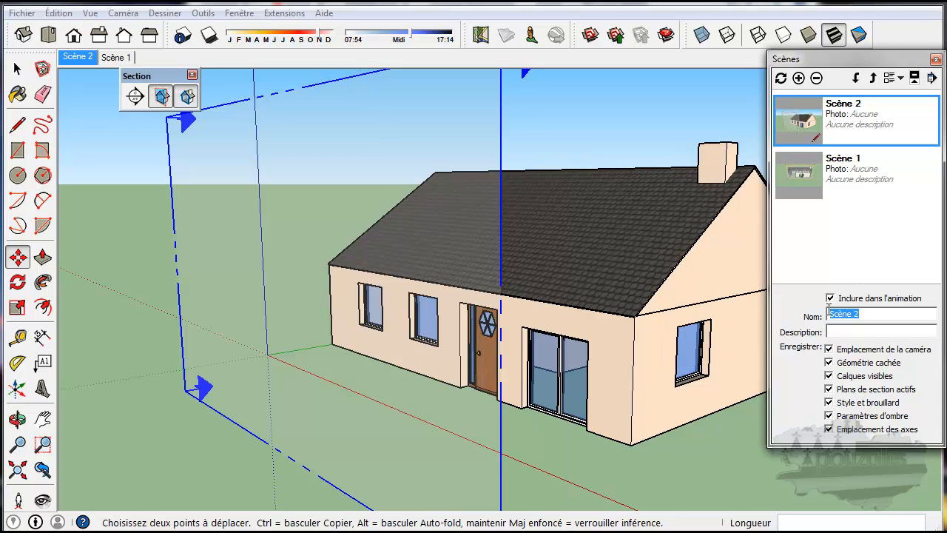
pyautogui.click(863, 314)
pyautogui.click(808, 177)
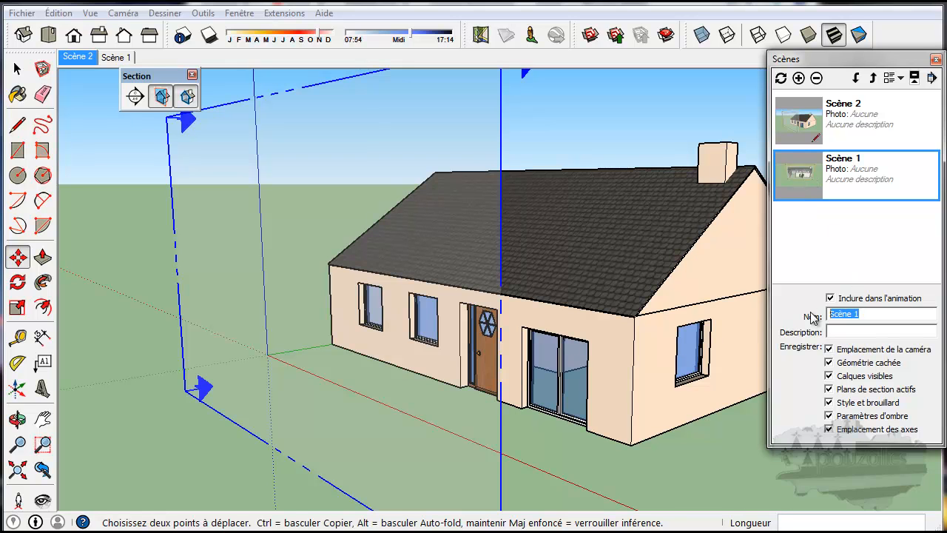
pyautogui.write('pe')
pyautogui.click(866, 277)
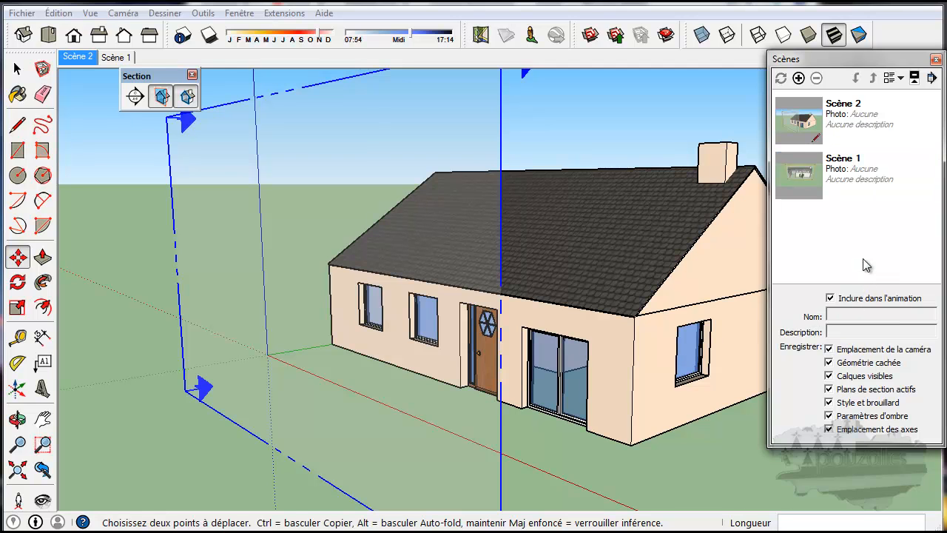
pyautogui.click(819, 119)
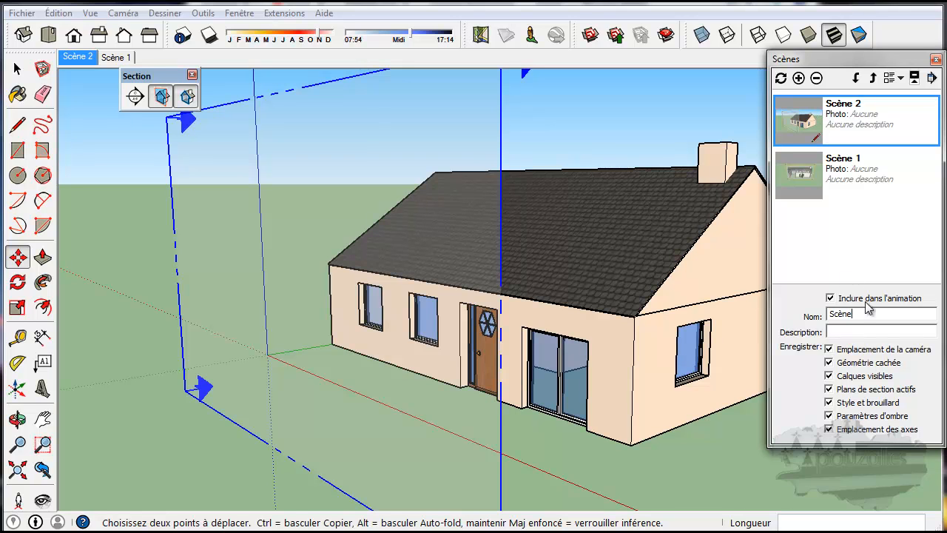
pyautogui.click(854, 246)
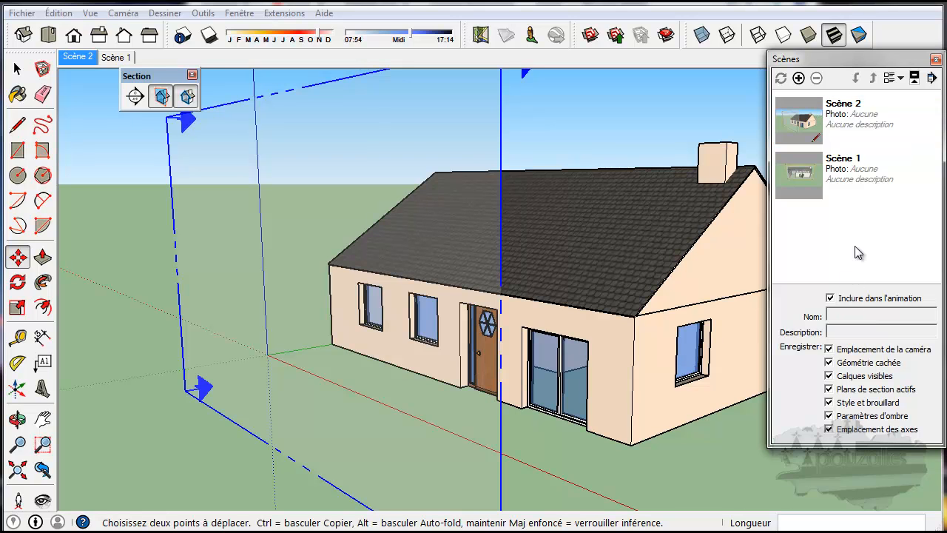
# - Rename Scène 2 as "maison" and deselect it in the scene list
pyautogui.click(828, 130)
pyautogui.moveTo(860, 315); pyautogui.dragTo(832, 316)
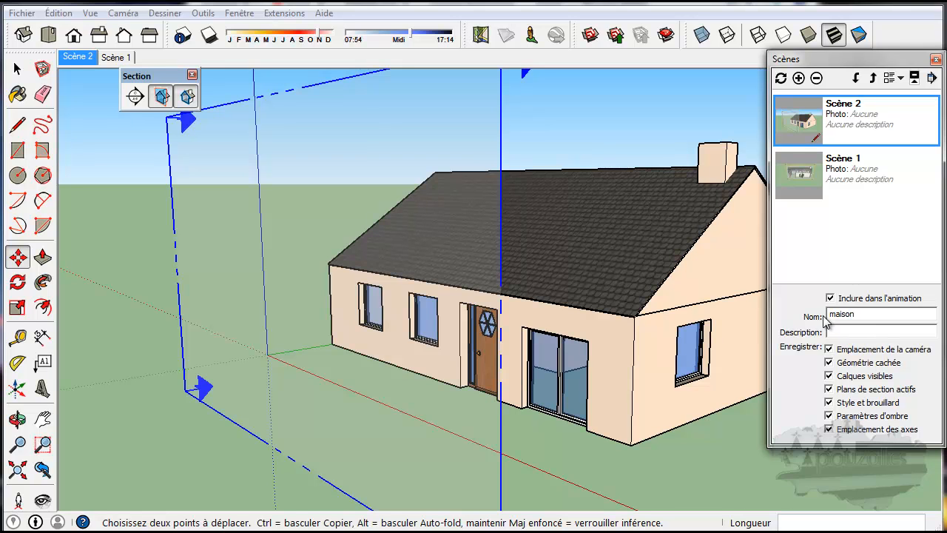
pyautogui.press('Return')
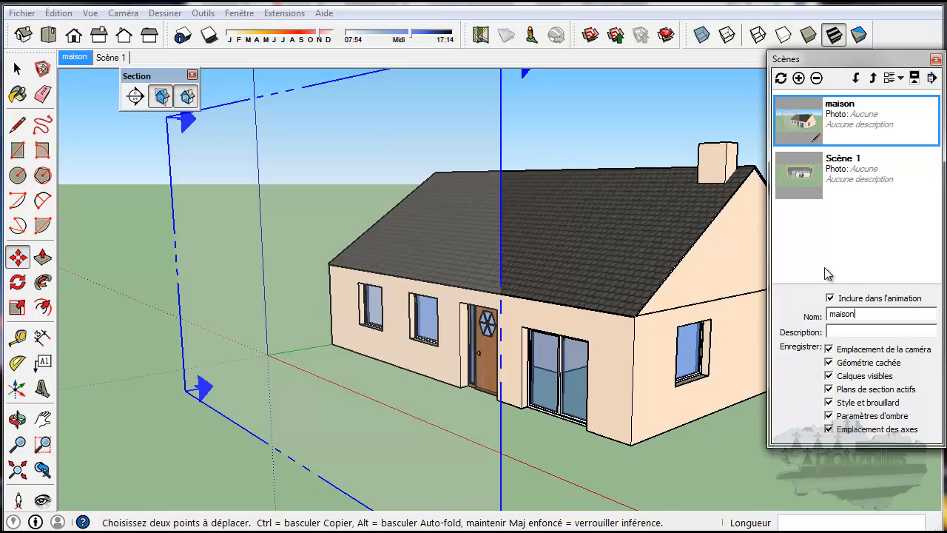
pyautogui.click(834, 239)
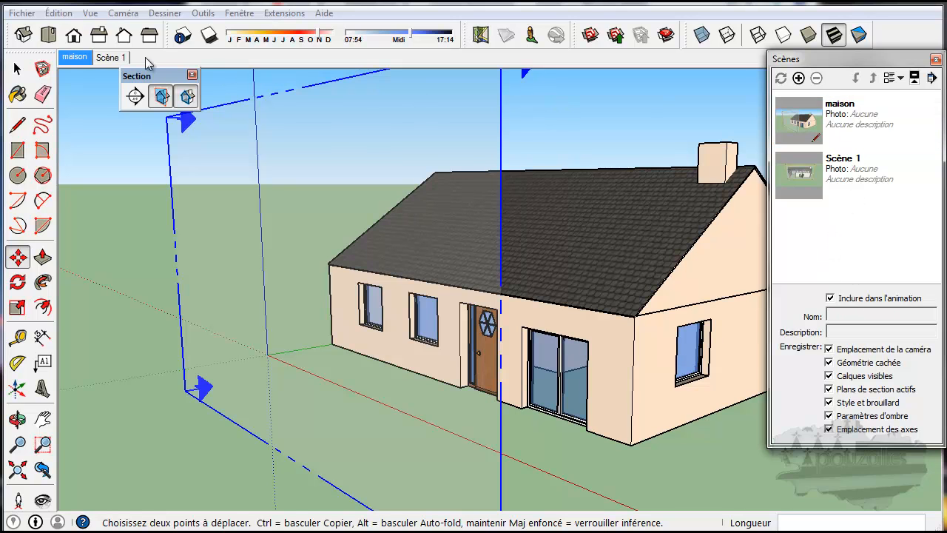
# - Activate Scène 1, collapse the Scenes window and move the section plane about 8.76 m along the green axis into the house
pyautogui.click(114, 59)
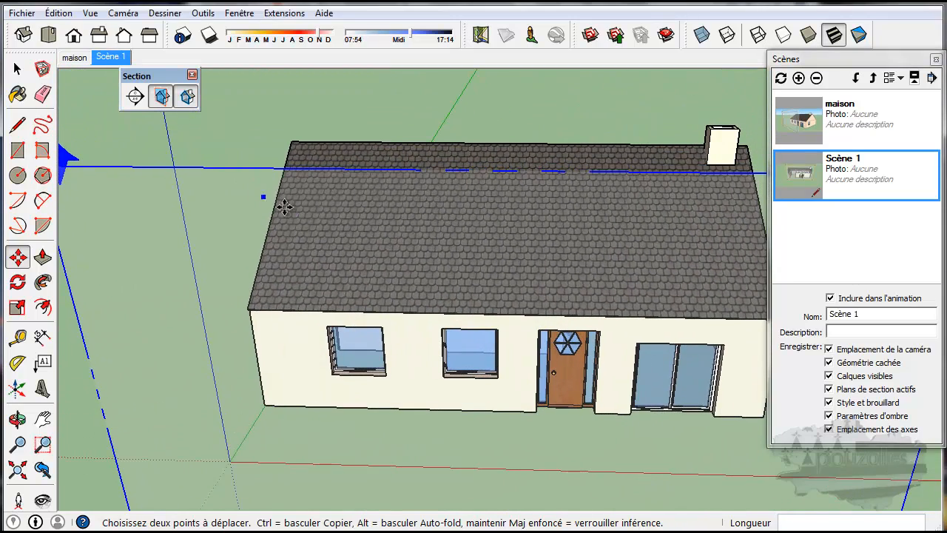
pyautogui.click(900, 62)
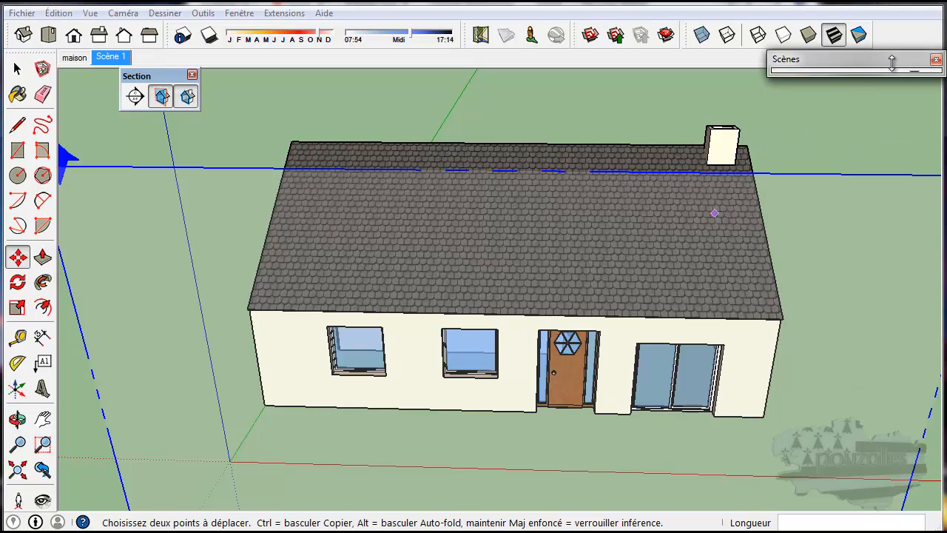
pyautogui.moveTo(523, 282); pyautogui.dragTo(537, 213, button='middle')
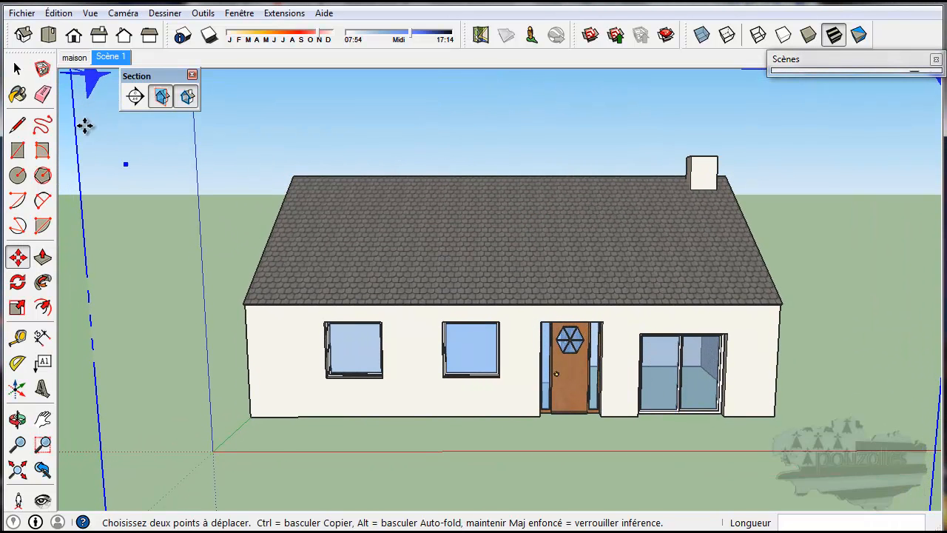
pyautogui.click(91, 83)
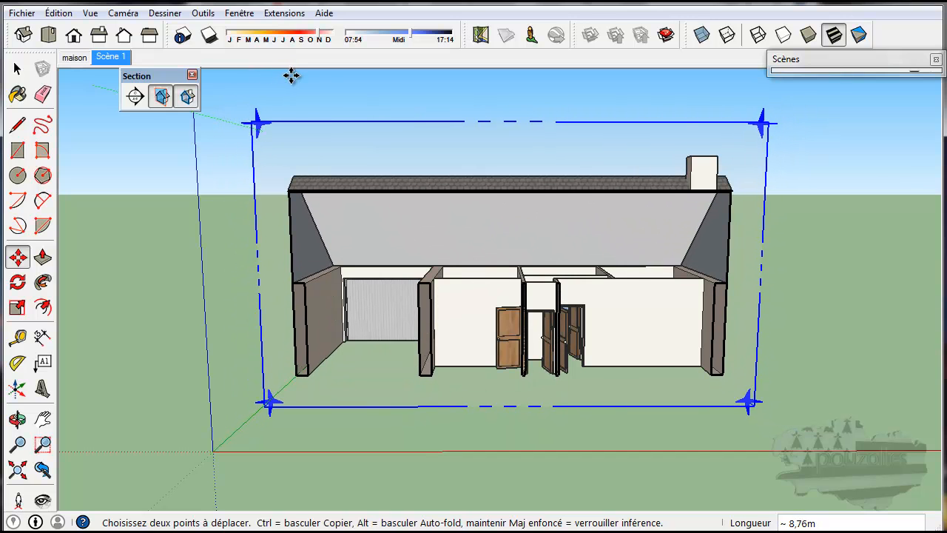
pyautogui.click(288, 77)
pyautogui.moveTo(662, 375); pyautogui.dragTo(662, 370, button='middle')
# - Update Scène 1 with the front cutaway view without saving the style changes
pyautogui.rightClick(120, 59)
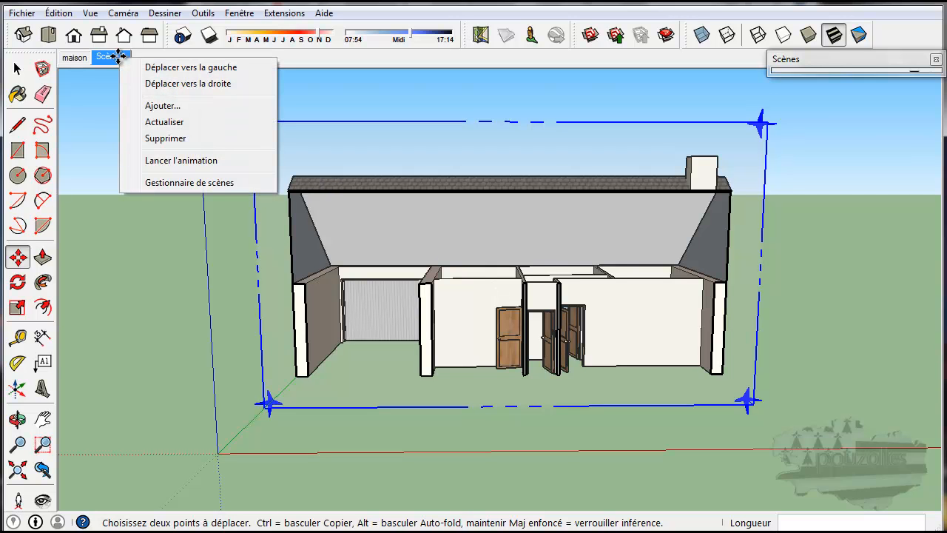
pyautogui.click(162, 122)
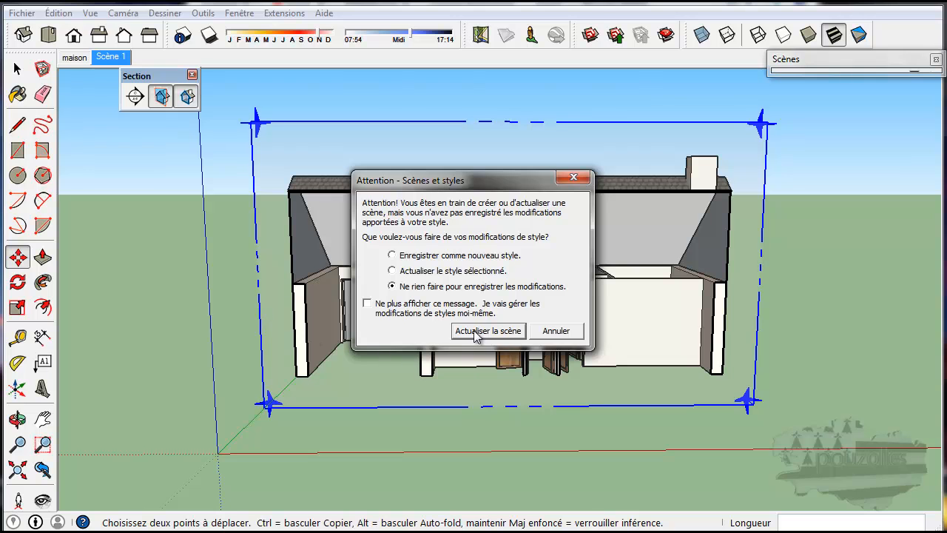
pyautogui.click(464, 334)
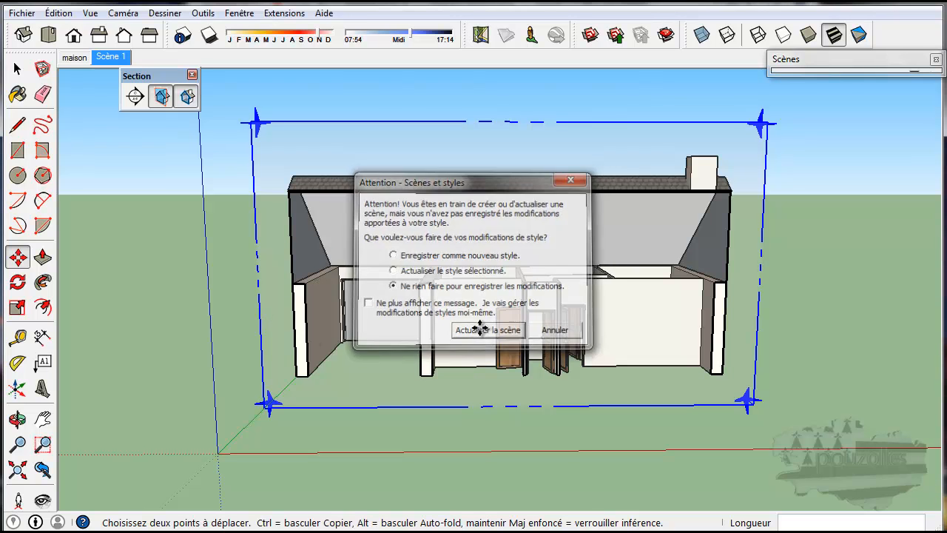
# - Switch to the maison scene and back to Scène 1 to compare their section cuts, then expand the Scenes window
pyautogui.click(77, 61)
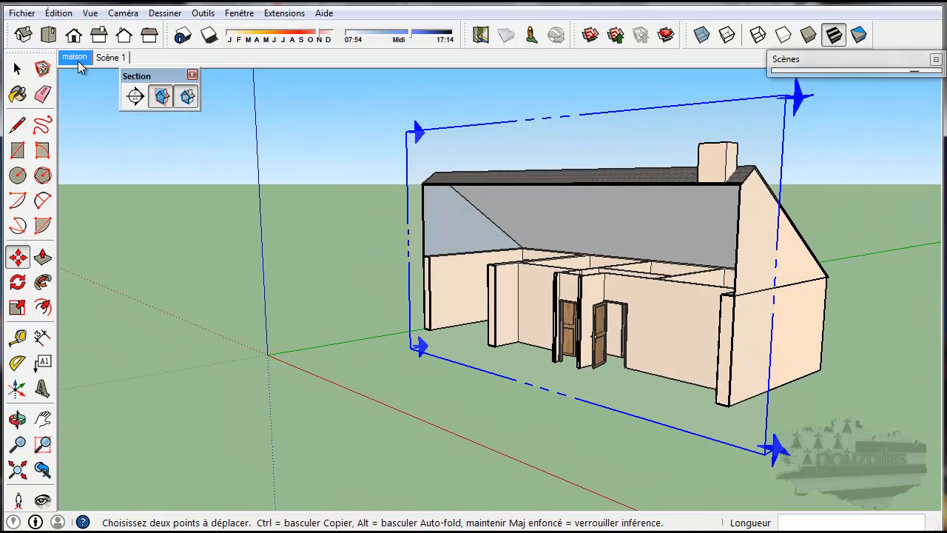
pyautogui.click(107, 60)
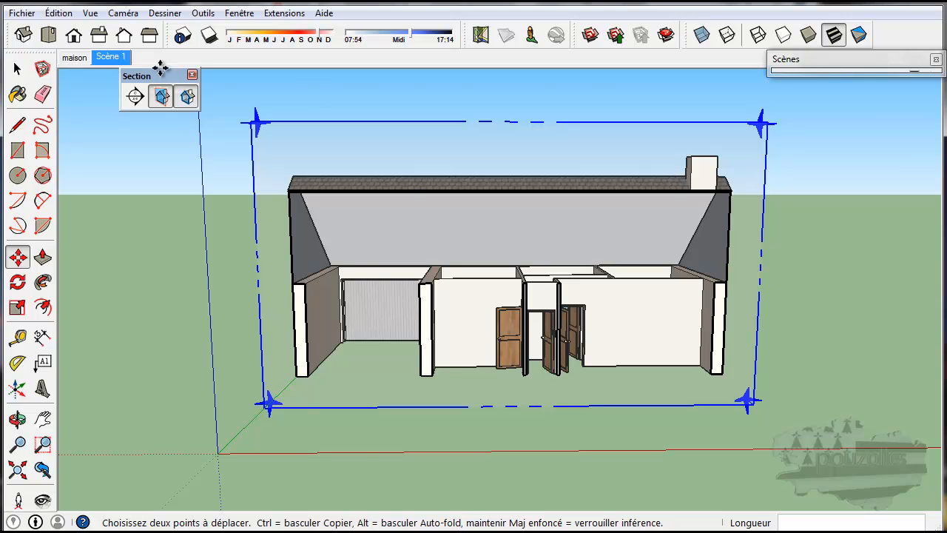
pyautogui.click(844, 65)
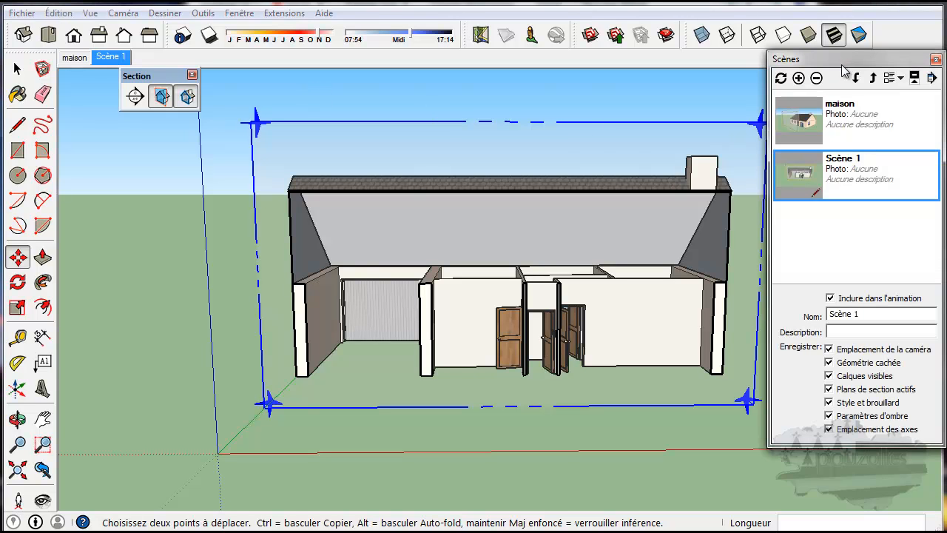
# - In the maison scene, move the section plane about 7.84 m along the green axis in front of the house and hide it
pyautogui.click(808, 124)
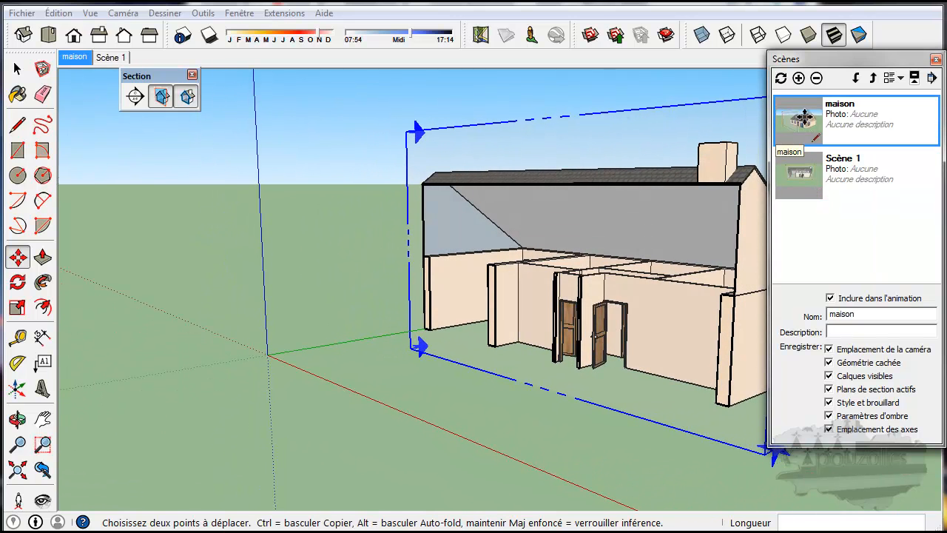
pyautogui.moveTo(418, 133); pyautogui.dragTo(211, 174)
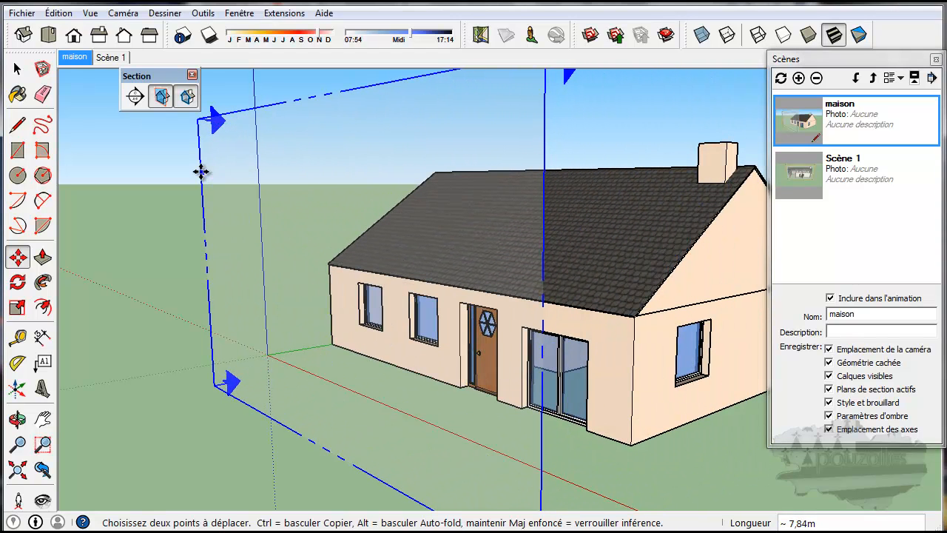
pyautogui.rightClick(202, 175)
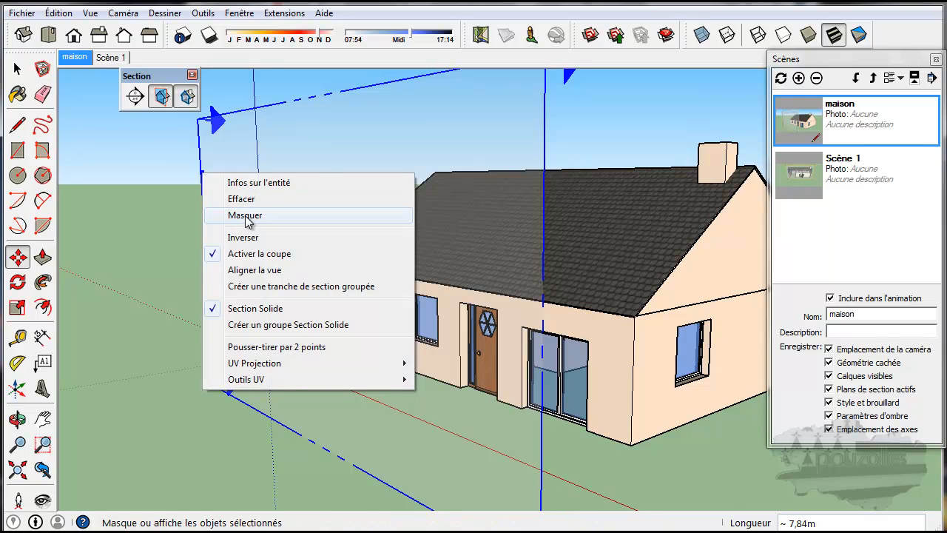
pyautogui.click(245, 216)
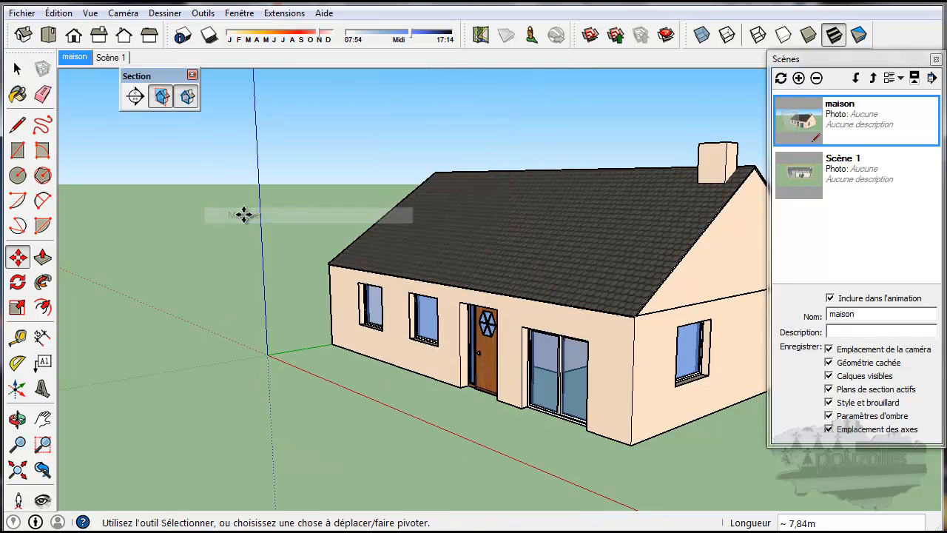
# - Update the maison scene with the section plane hidden, without saving the style changes
pyautogui.rightClick(76, 57)
pyautogui.click(95, 117)
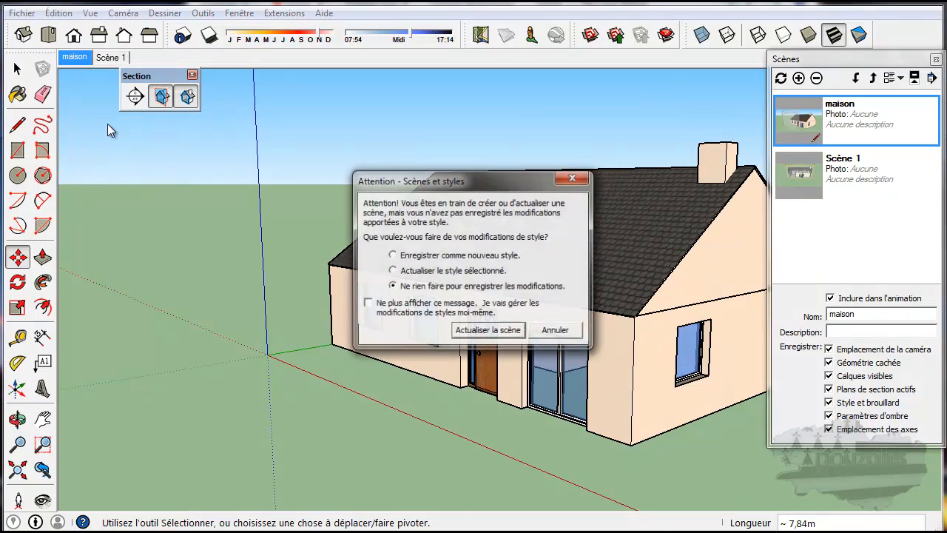
pyautogui.click(484, 328)
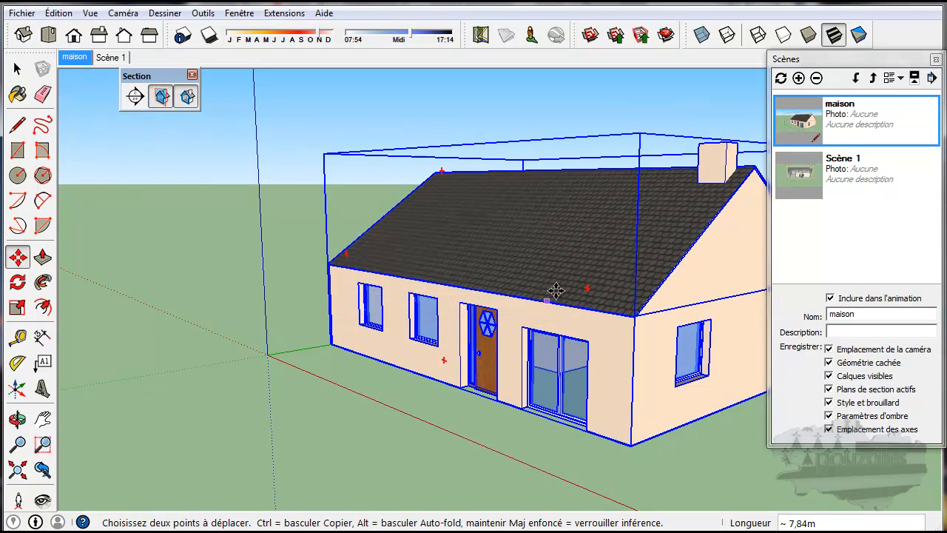
# - In Scène 1, move the section plane about 7.49 m along the green axis into the house and update the scene without saving style changes
pyautogui.click(111, 57)
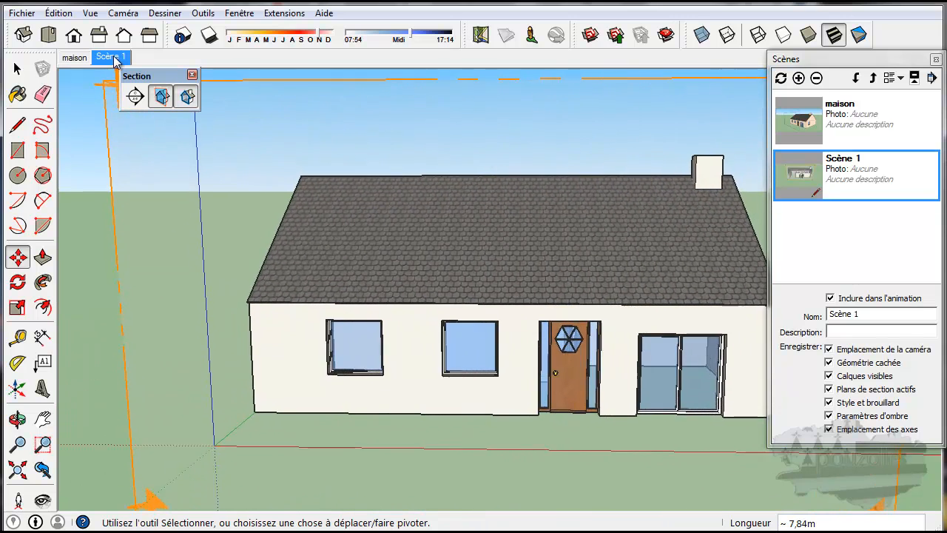
pyautogui.click(122, 249)
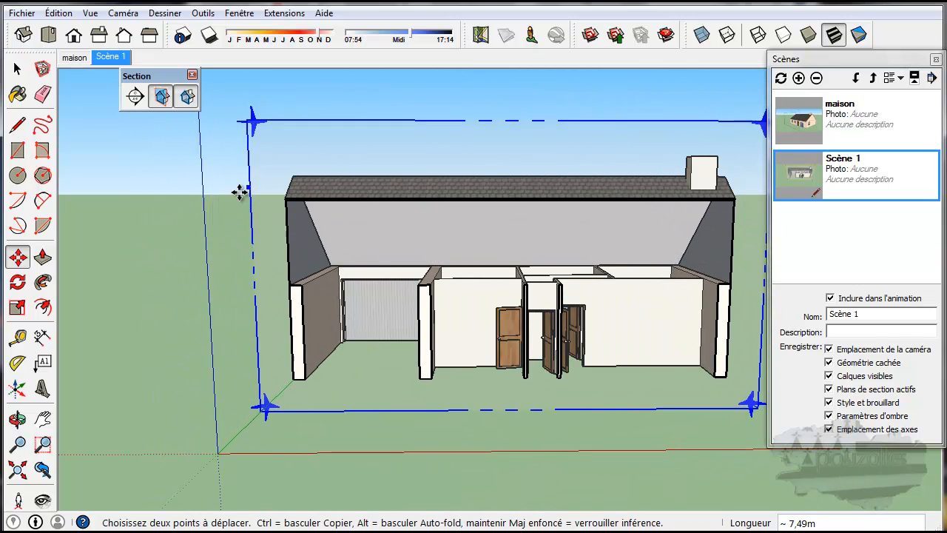
pyautogui.rightClick(116, 65)
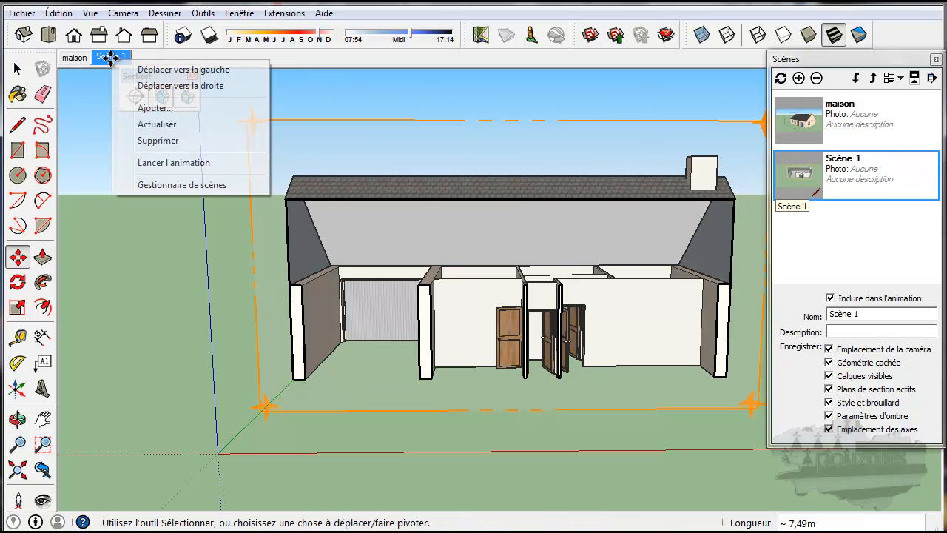
pyautogui.click(156, 124)
pyautogui.click(512, 332)
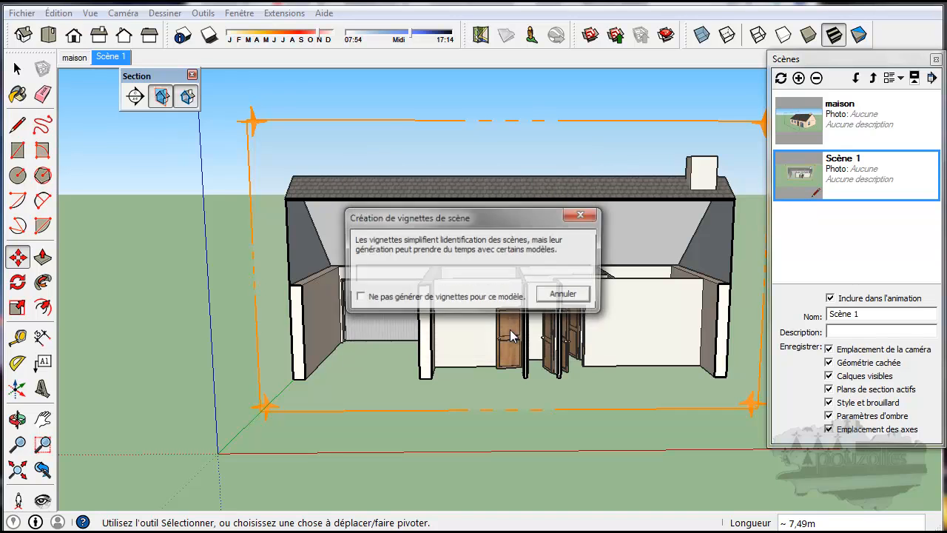
# - Check the maison scene, then start a new blank model without saving the changes to the current one
pyautogui.click(76, 58)
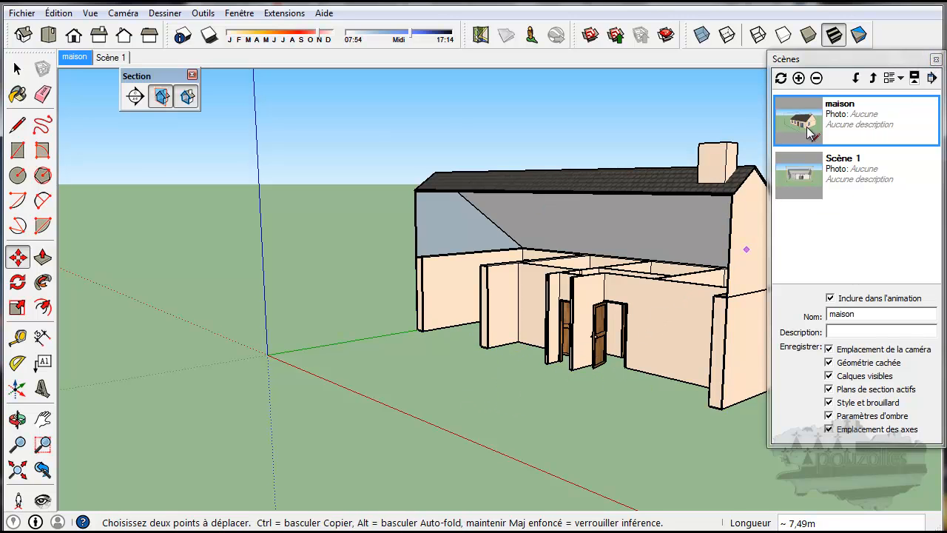
pyautogui.click(22, 13)
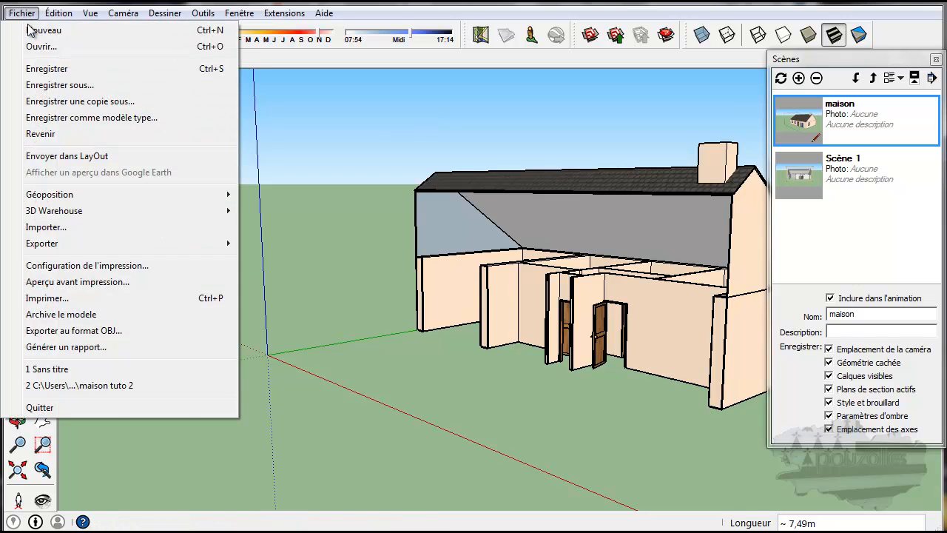
pyautogui.click(33, 31)
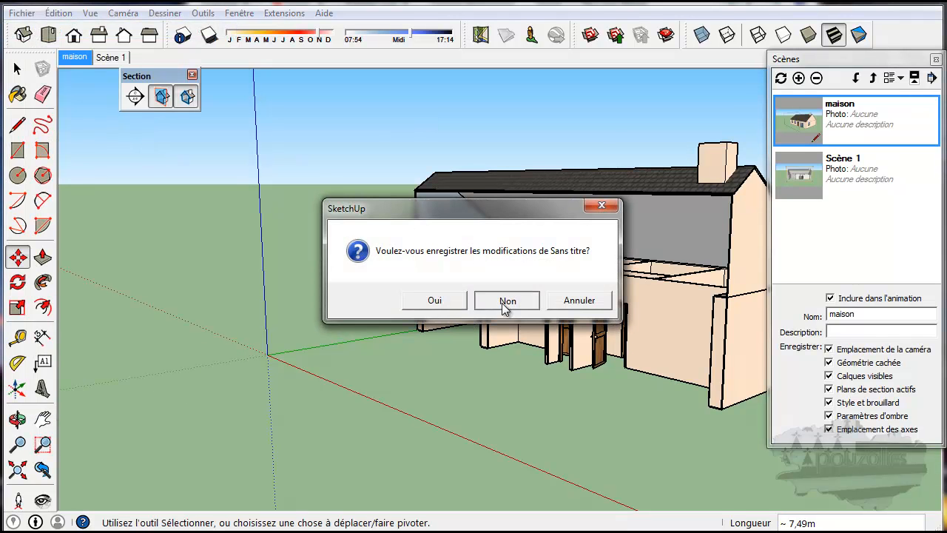
pyautogui.click(506, 302)
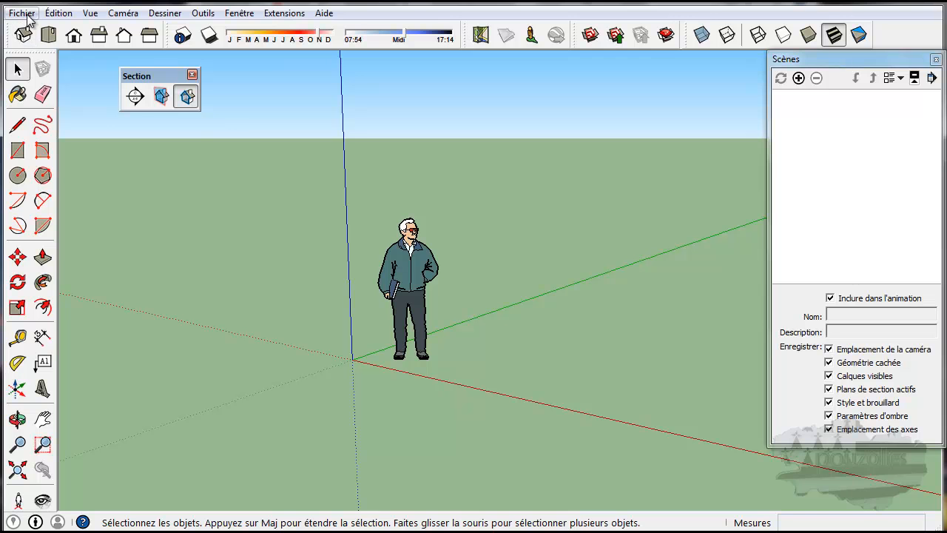
# - Delete the default figure and open the Sans titre house model without saving the changes to the blank one
pyautogui.click(407, 279)
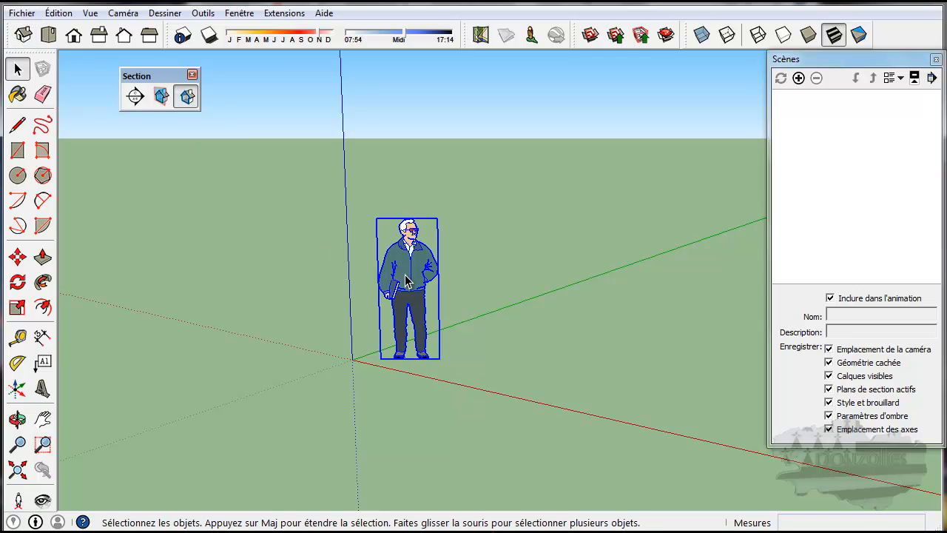
pyautogui.press('Delete')
pyautogui.click(21, 13)
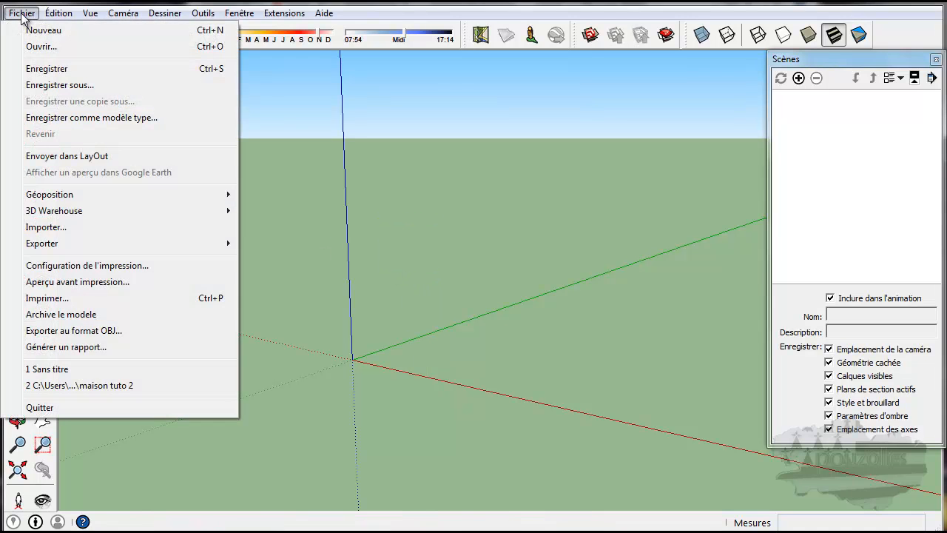
pyautogui.click(37, 47)
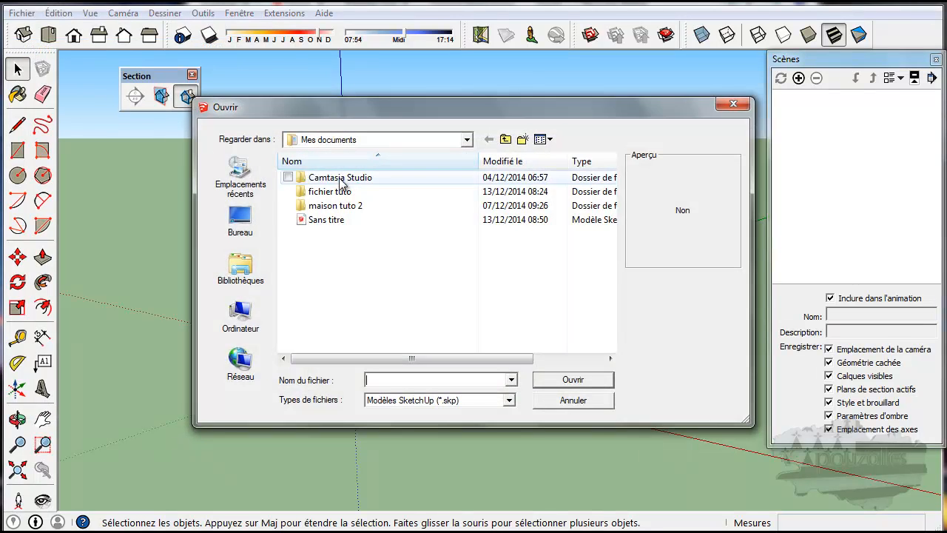
pyautogui.doubleClick(323, 220)
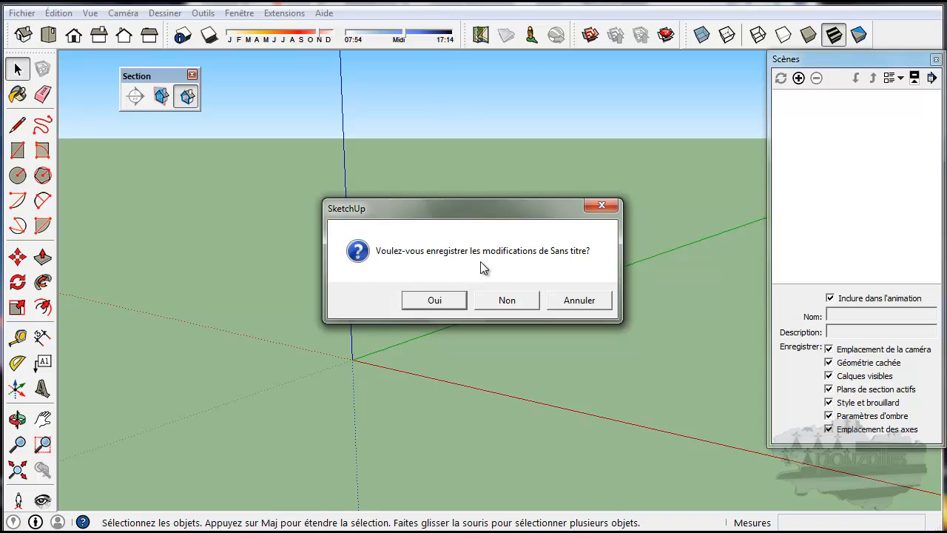
pyautogui.click(508, 300)
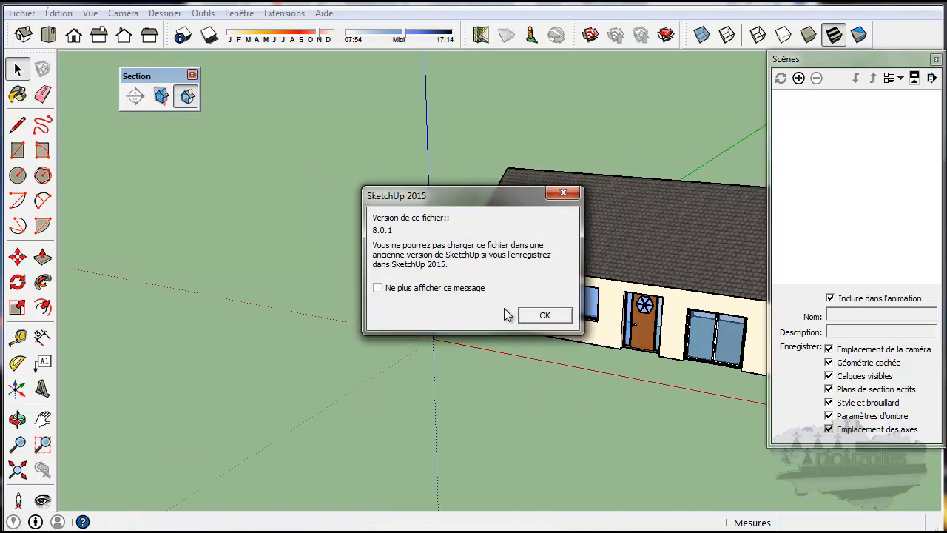
pyautogui.click(544, 316)
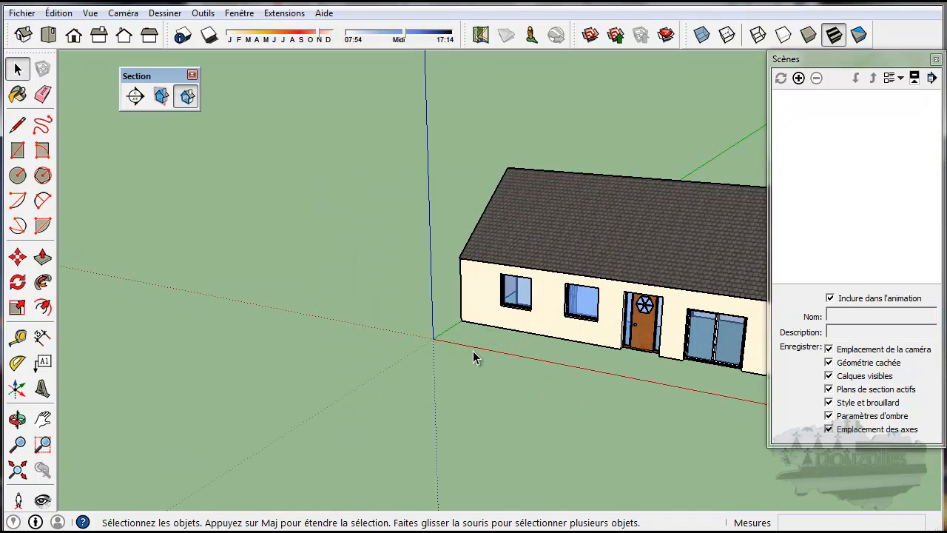
# - Frame the whole house from the front corner and save this view as Scène 1
pyautogui.press('o')
pyautogui.moveTo(469, 348); pyautogui.dragTo(298, 346)
pyautogui.press('space')
pyautogui.click(798, 78)
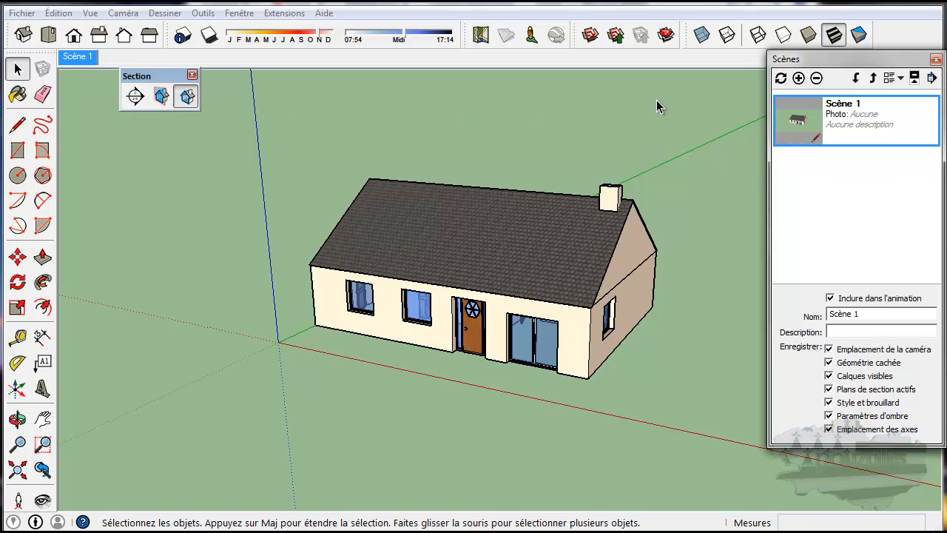
pyautogui.middleClick(453, 370)
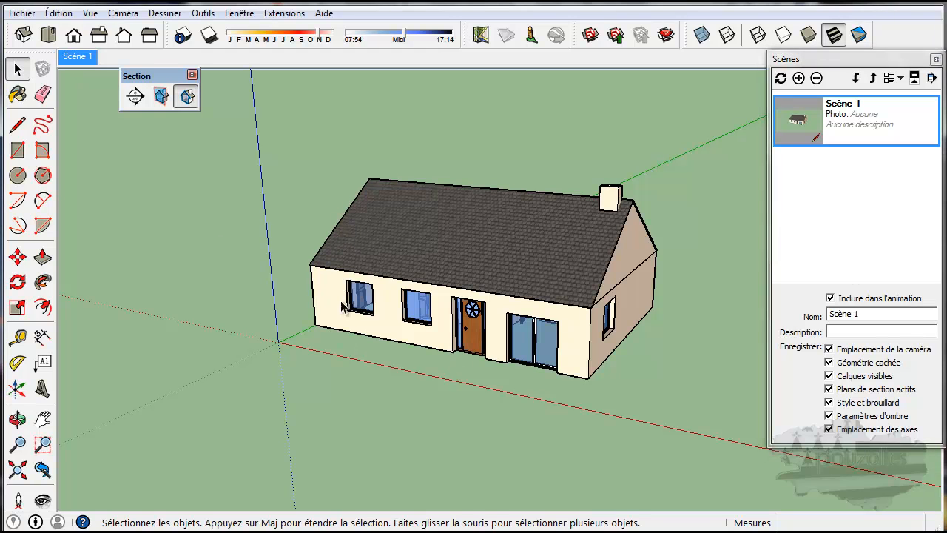
# - Place a section plane on the front facade and move it about 3.67 m along the green axis into the house
pyautogui.click(136, 97)
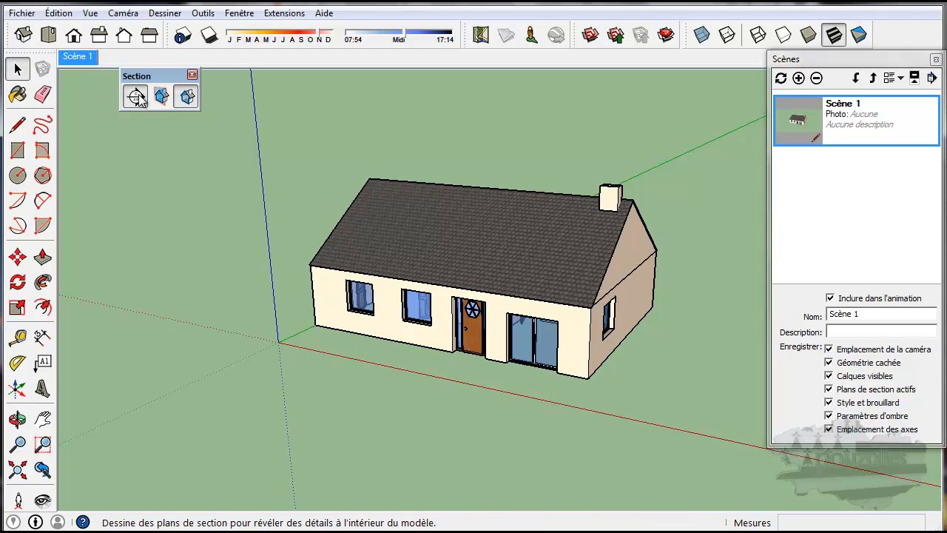
pyautogui.click(431, 304)
pyautogui.click(18, 257)
pyautogui.click(307, 338)
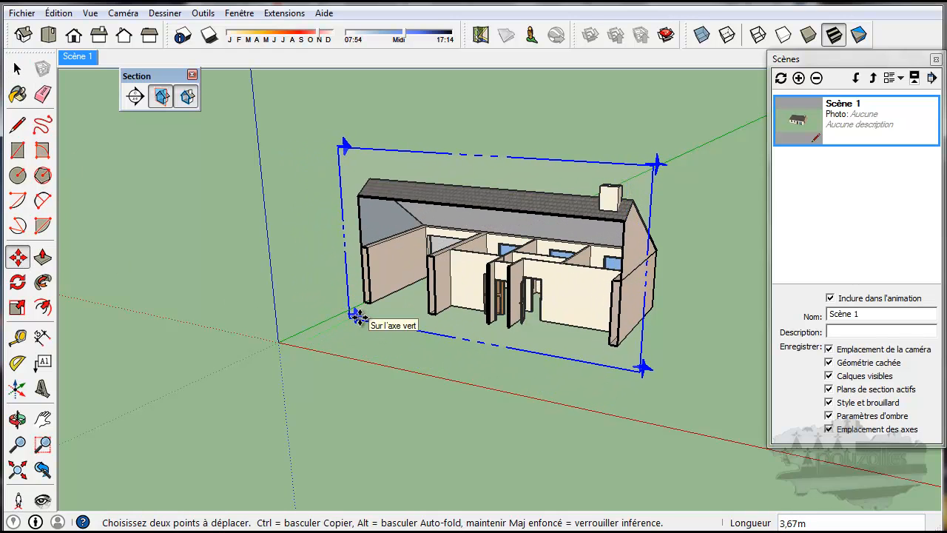
pyautogui.click(358, 316)
# - Create a second scene from a closer frontal view of the cut house without saving style changes, and play both scenes
pyautogui.moveTo(615, 427); pyautogui.dragTo(609, 360, button='middle')
pyautogui.scroll(5, 598, 323)
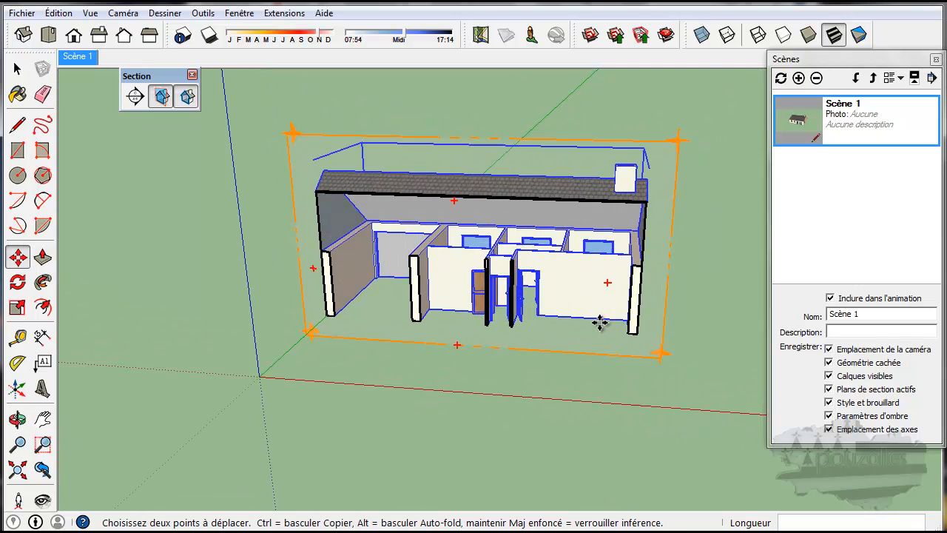
pyautogui.moveTo(598, 323); pyautogui.dragTo(651, 355, button='middle')
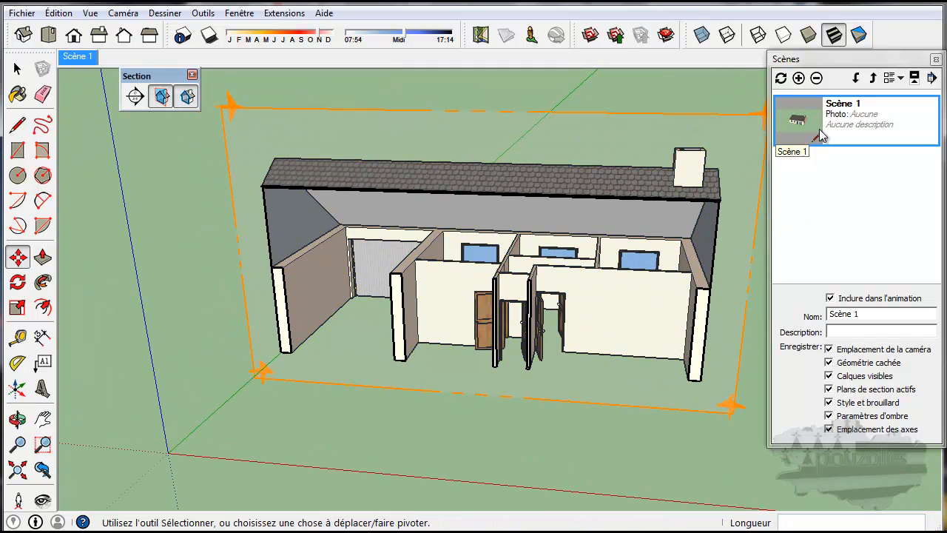
pyautogui.click(798, 78)
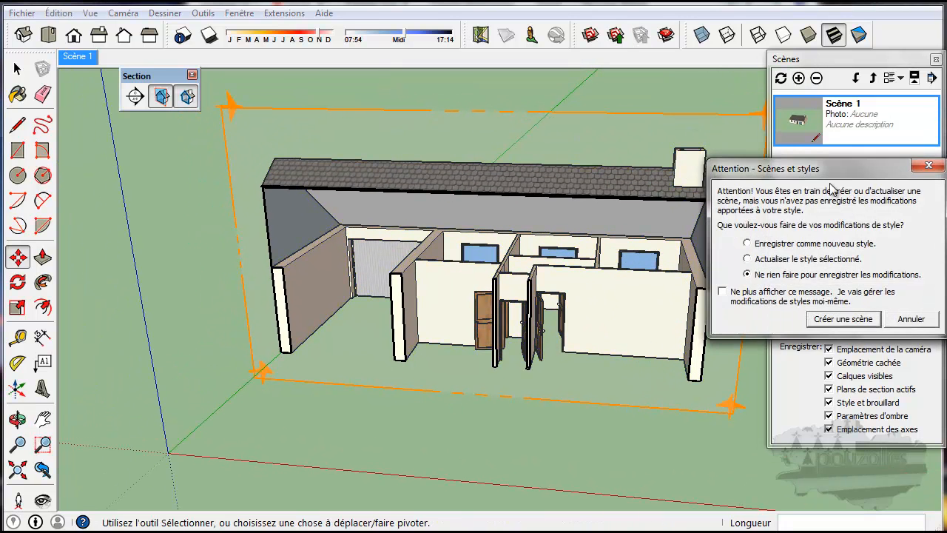
pyautogui.click(836, 318)
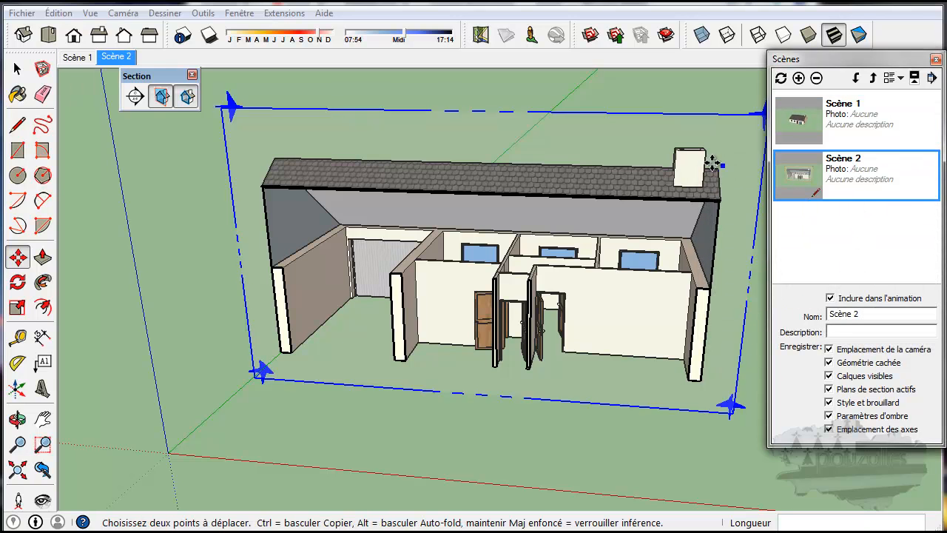
pyautogui.click(78, 57)
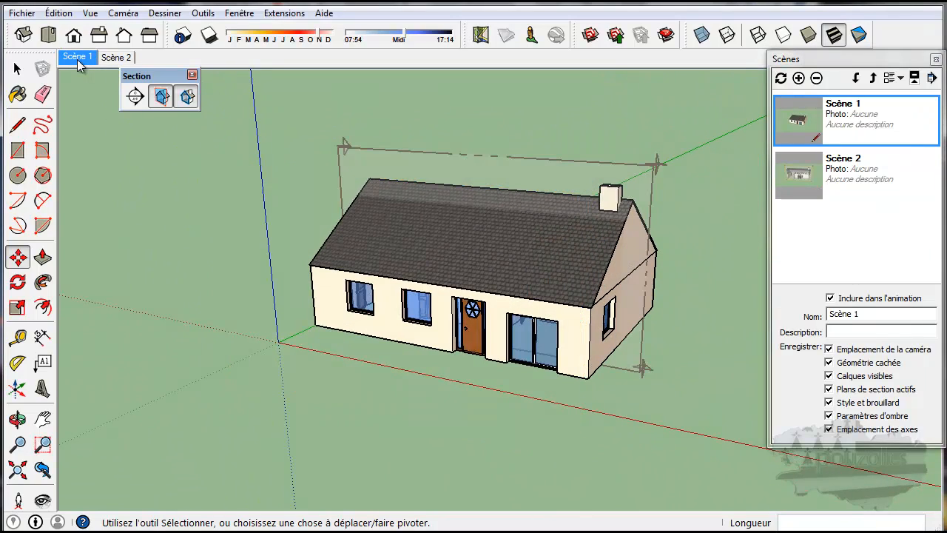
pyautogui.click(116, 58)
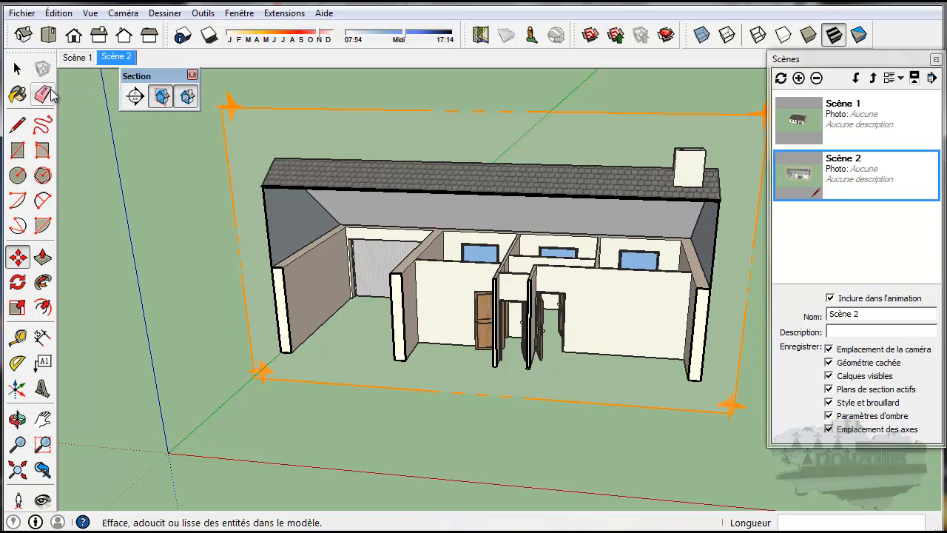
# - Hide the section plane in Scène 2 and update the scene without saving the style changes
pyautogui.click(18, 69)
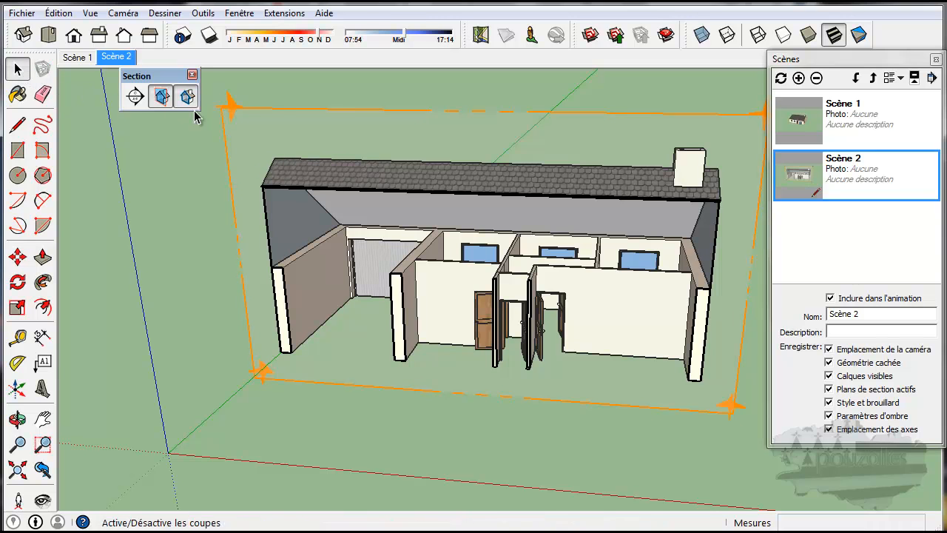
pyautogui.click(274, 114)
pyautogui.rightClick(274, 114)
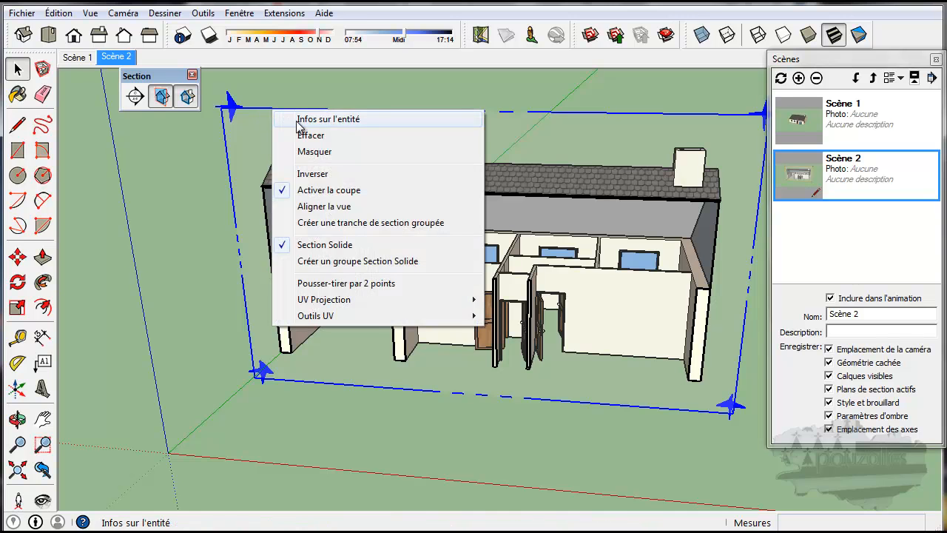
pyautogui.click(322, 152)
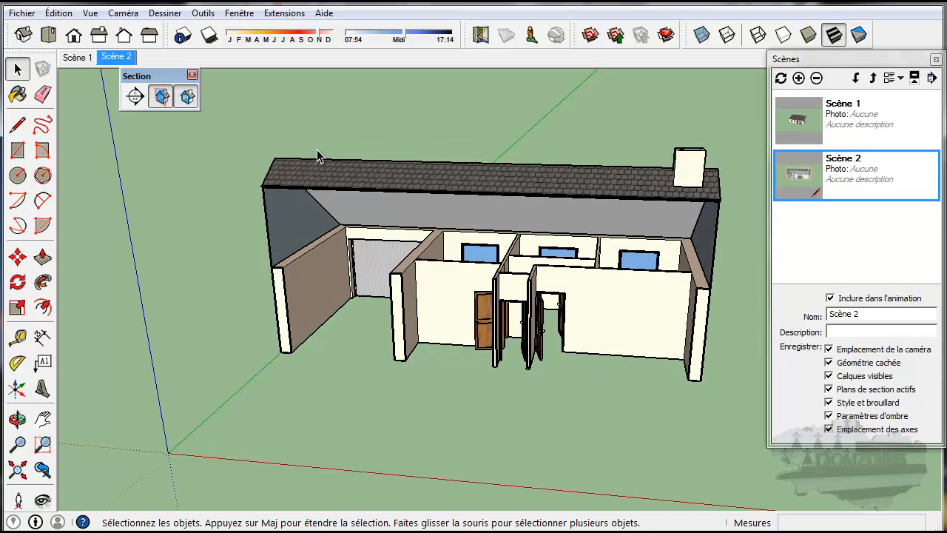
pyautogui.rightClick(123, 61)
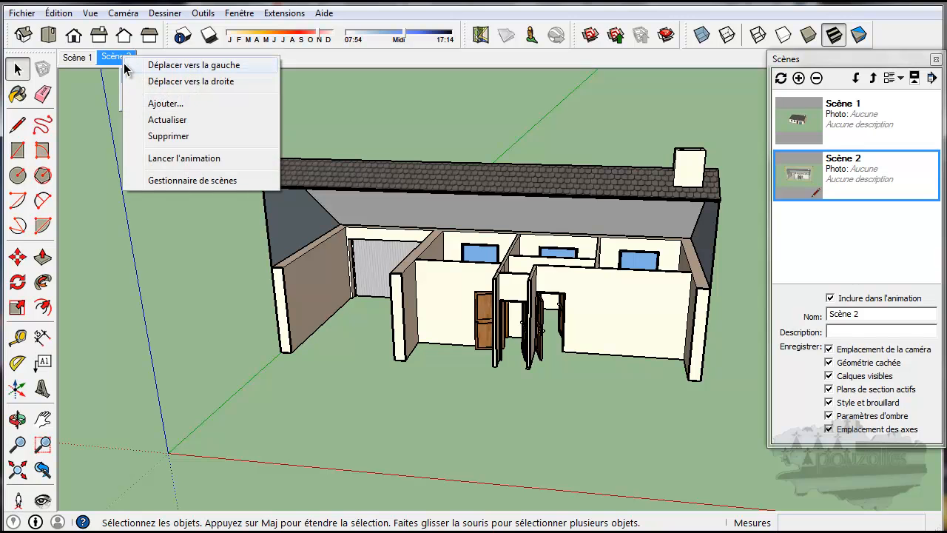
pyautogui.click(156, 121)
pyautogui.click(464, 334)
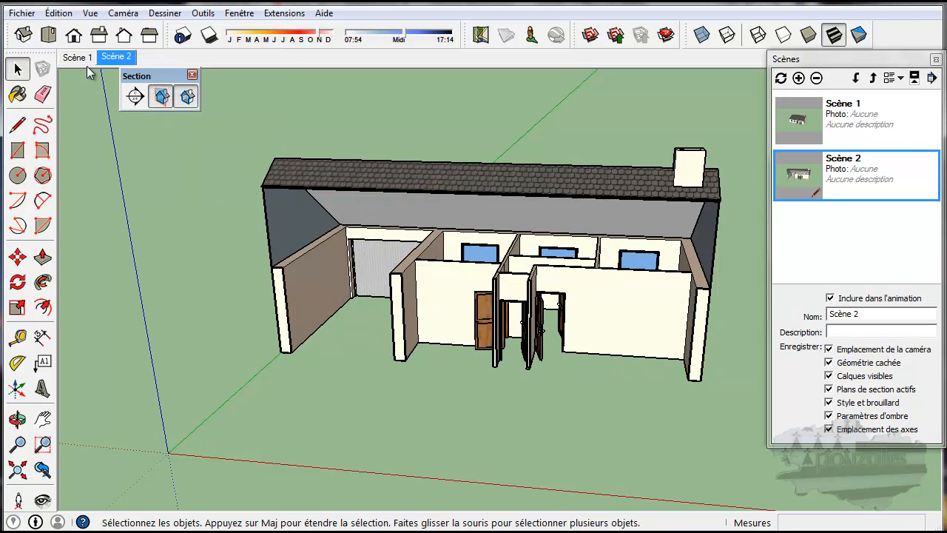
# - Hide the inactive section plane in Scène 1 and update the scene without saving the style changes
pyautogui.click(80, 58)
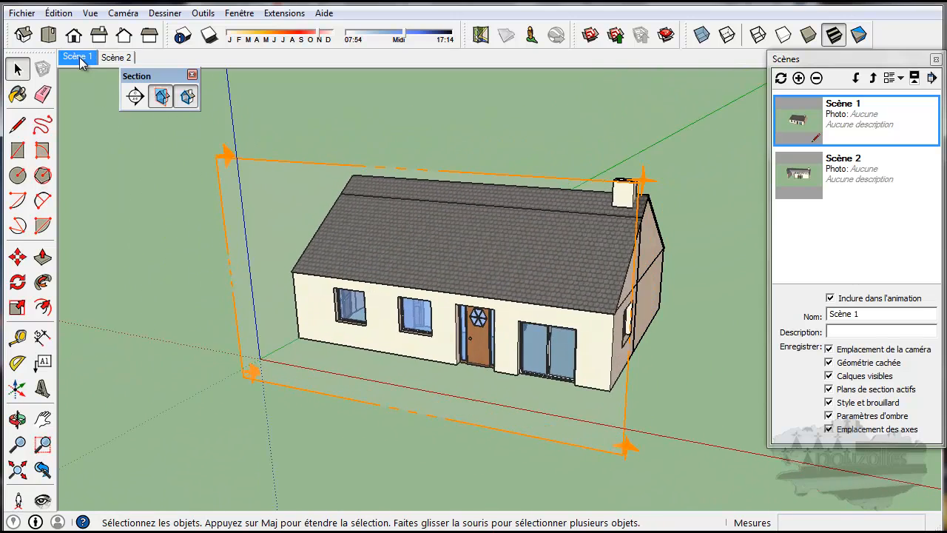
pyautogui.click(364, 153)
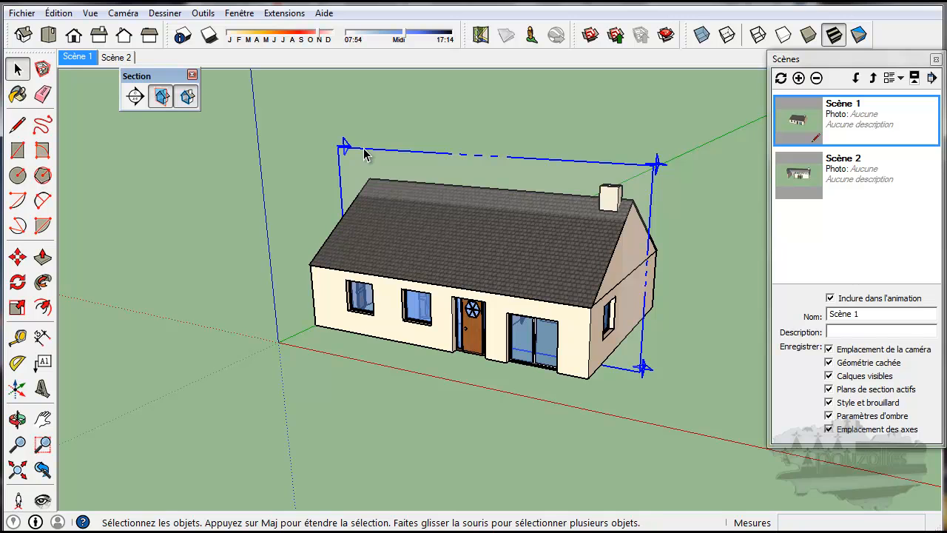
pyautogui.rightClick(364, 153)
pyautogui.click(396, 190)
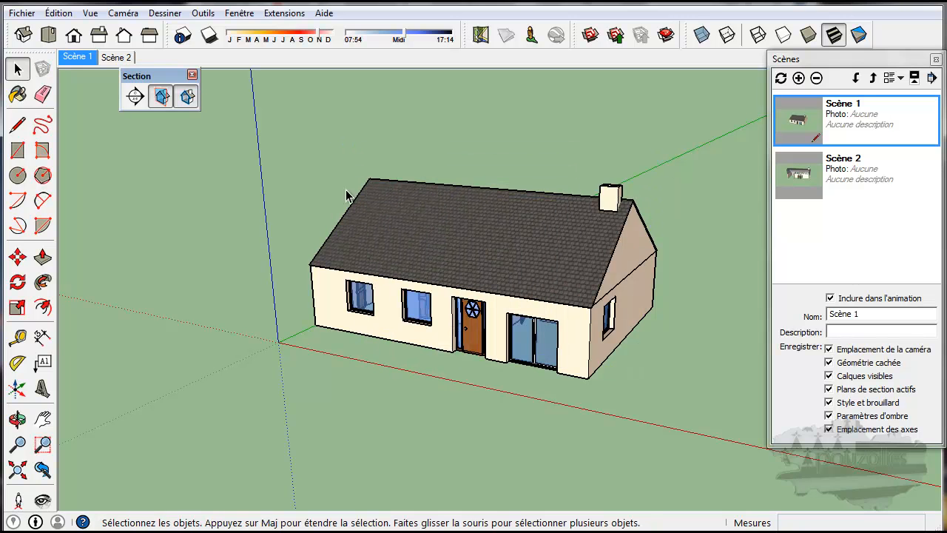
pyautogui.rightClick(88, 58)
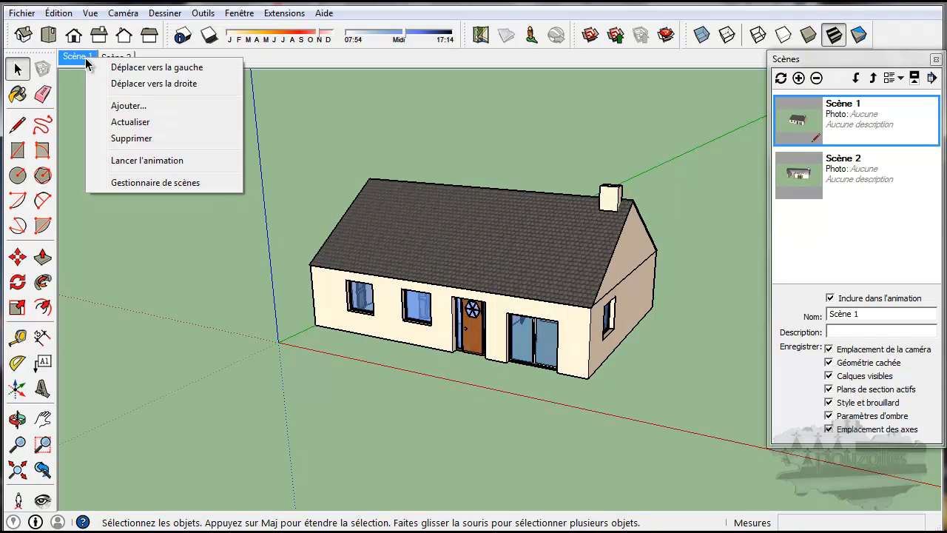
pyautogui.click(115, 120)
pyautogui.click(487, 331)
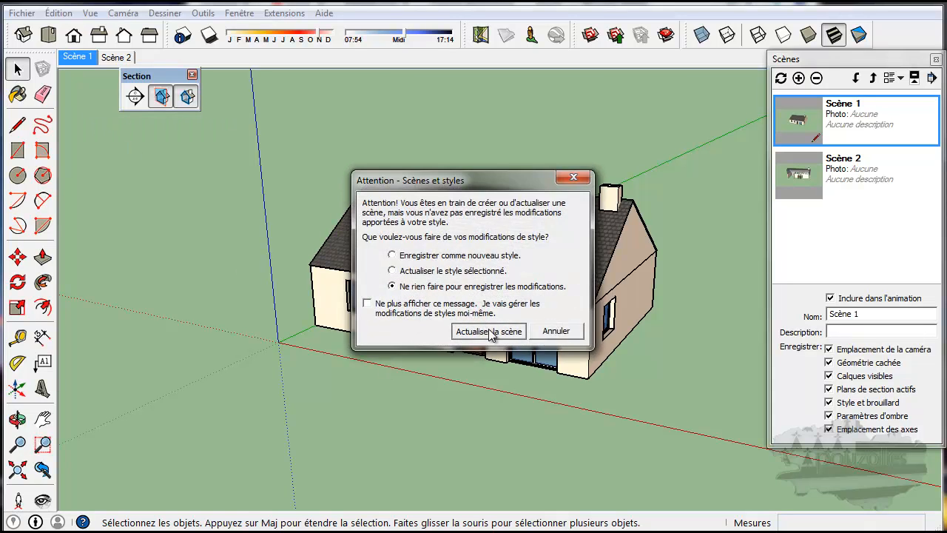
# - Switch back and forth between Scène 2 and Scène 1 to check the animated section with the plane hidden
pyautogui.click(115, 58)
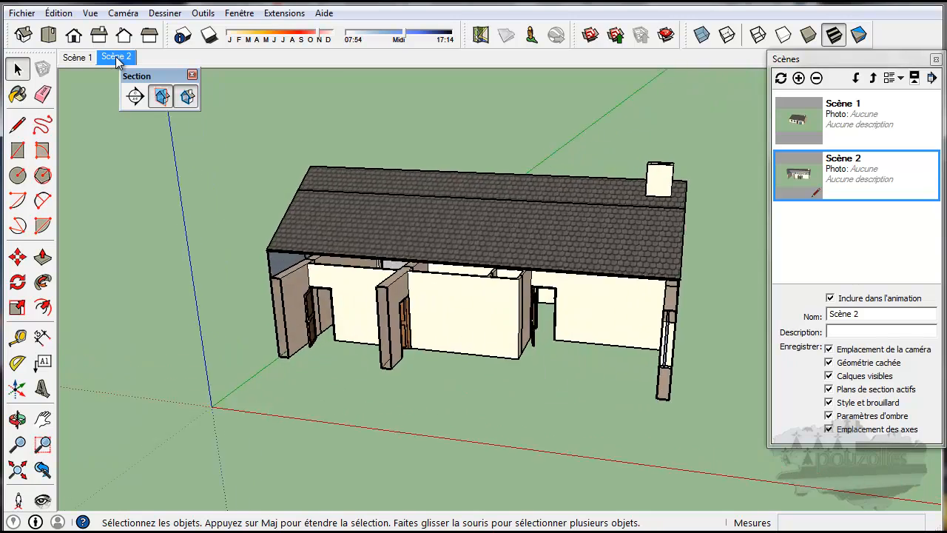
pyautogui.click(69, 59)
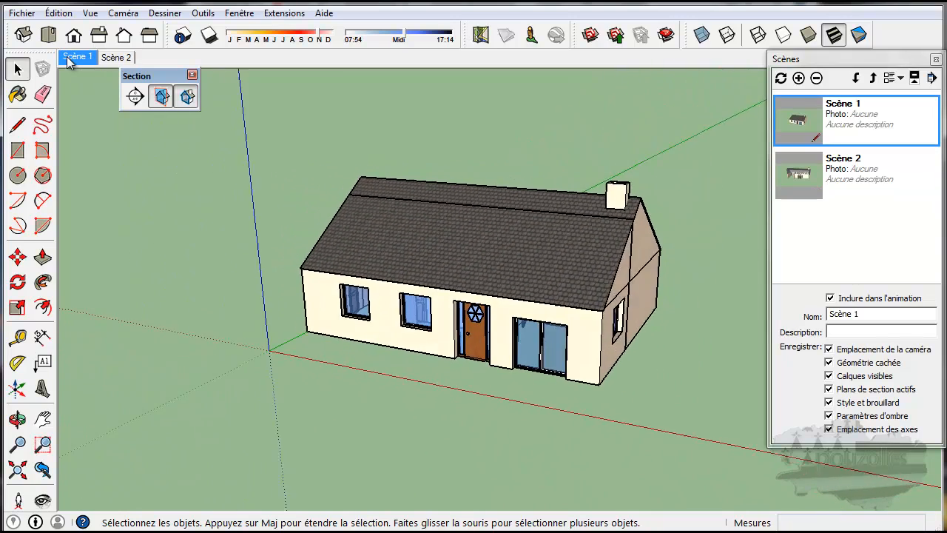
pyautogui.click(115, 59)
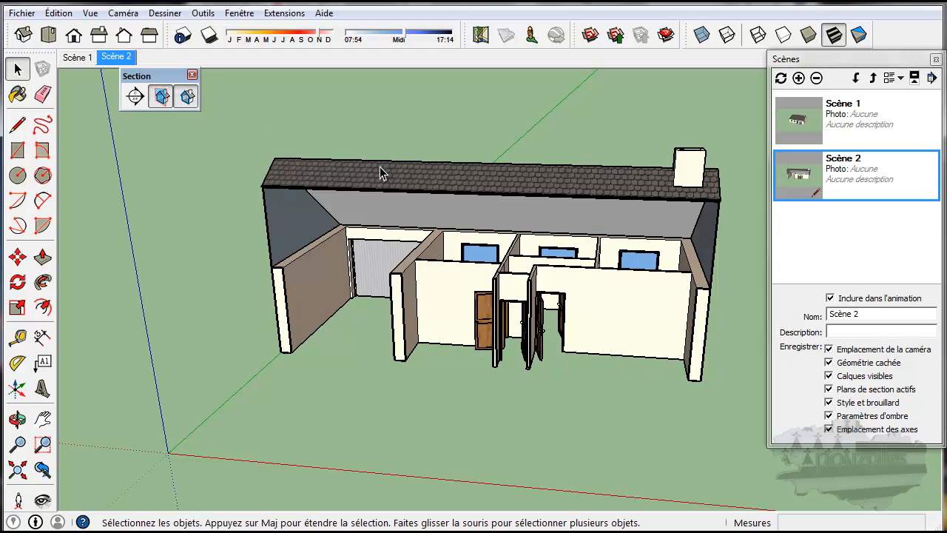
pyautogui.click(73, 58)
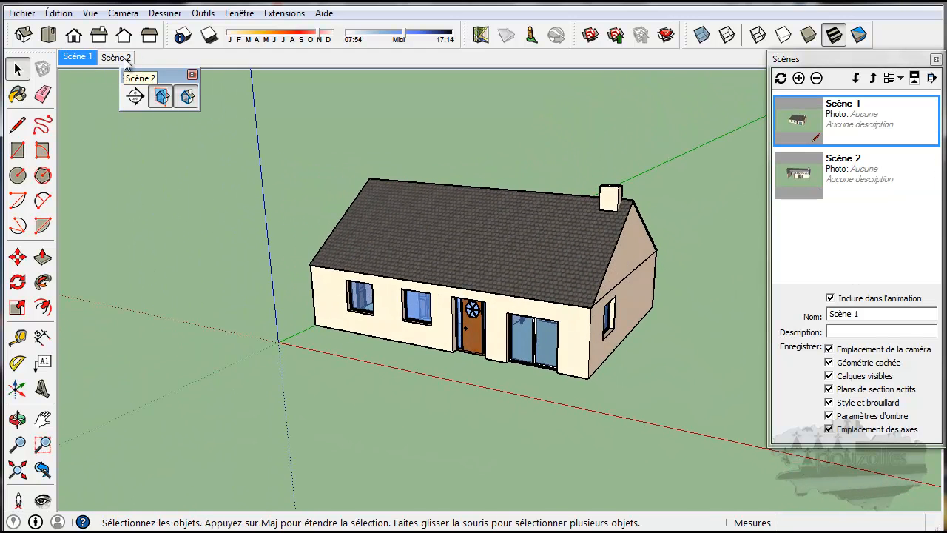
# - Disable transitions between scenes in the model's animation settings and switch between Scène 1 and Scène 2 to compare
pyautogui.click(241, 14)
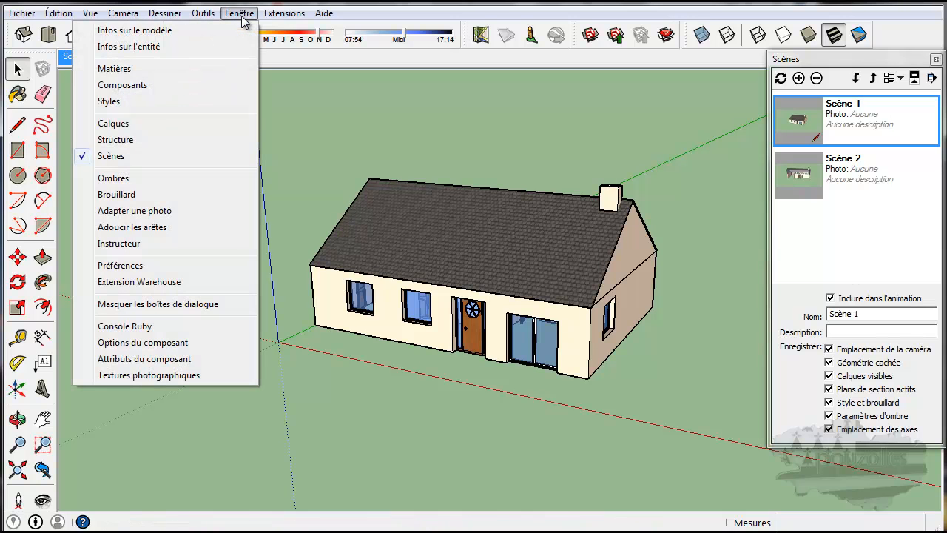
pyautogui.click(179, 32)
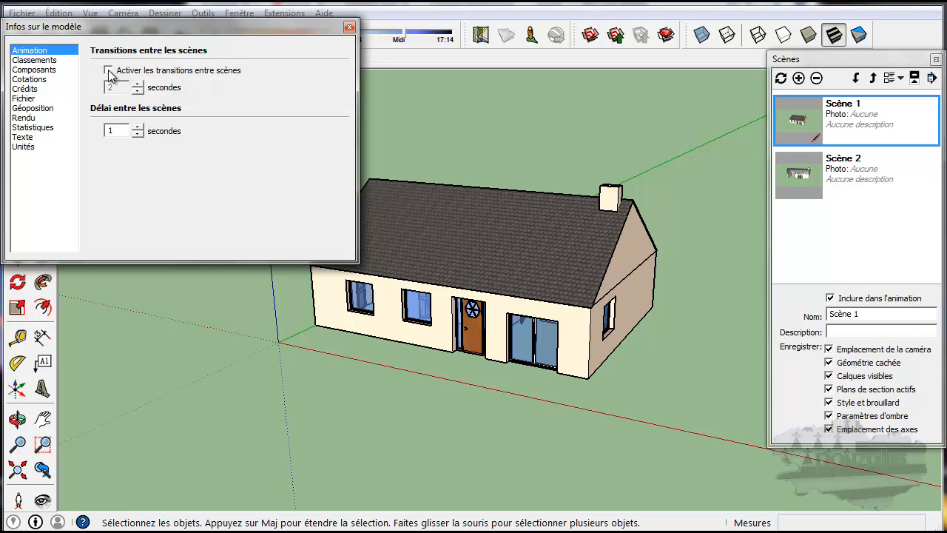
pyautogui.click(351, 27)
pyautogui.click(116, 57)
pyautogui.click(78, 58)
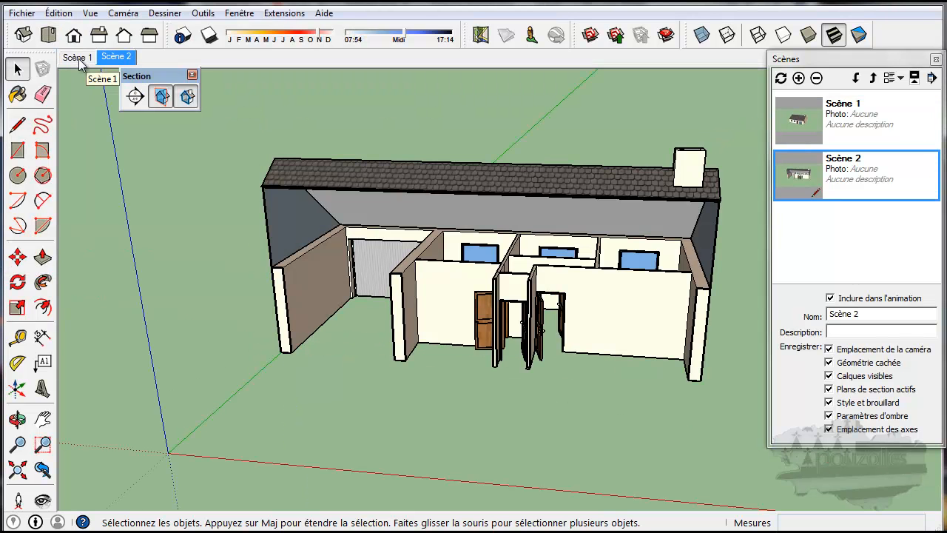
pyautogui.click(116, 57)
pyautogui.click(77, 57)
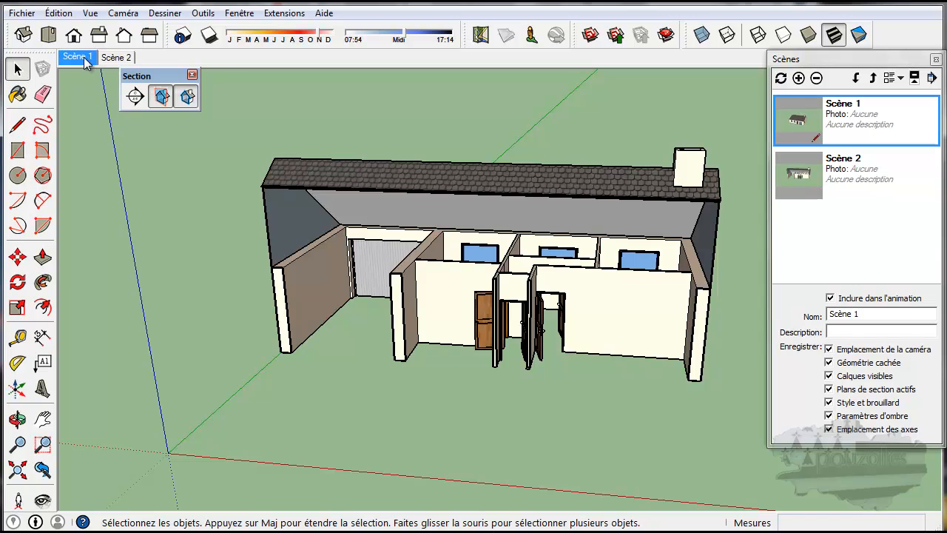
# - Re-enable scene transitions in the model's animation settings and switch to Scène 2 and back to Scène 1 to check
pyautogui.click(239, 17)
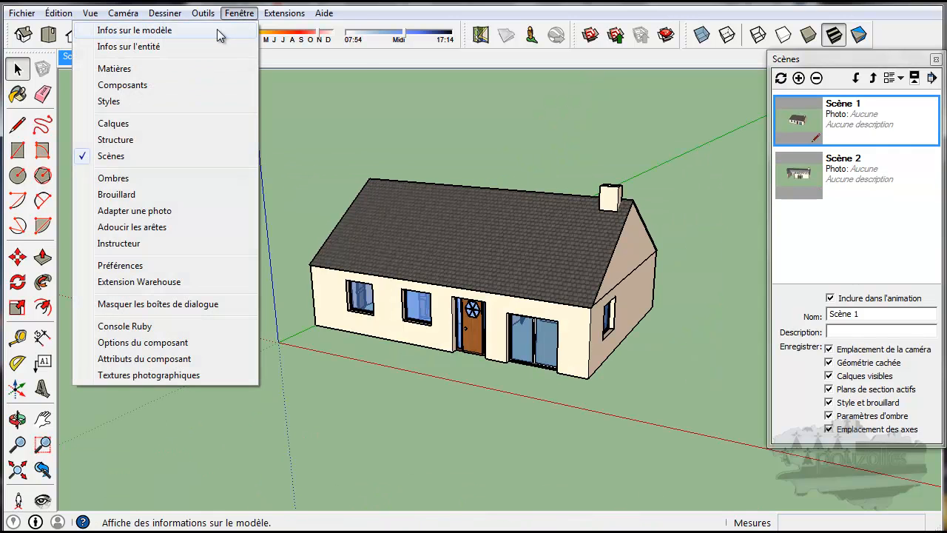
pyautogui.click(217, 28)
pyautogui.click(122, 73)
pyautogui.click(349, 28)
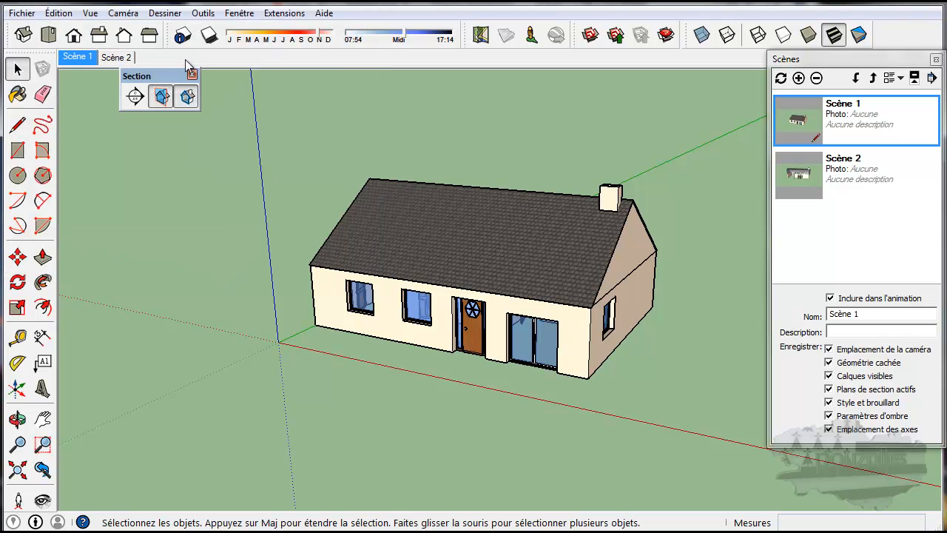
pyautogui.click(118, 59)
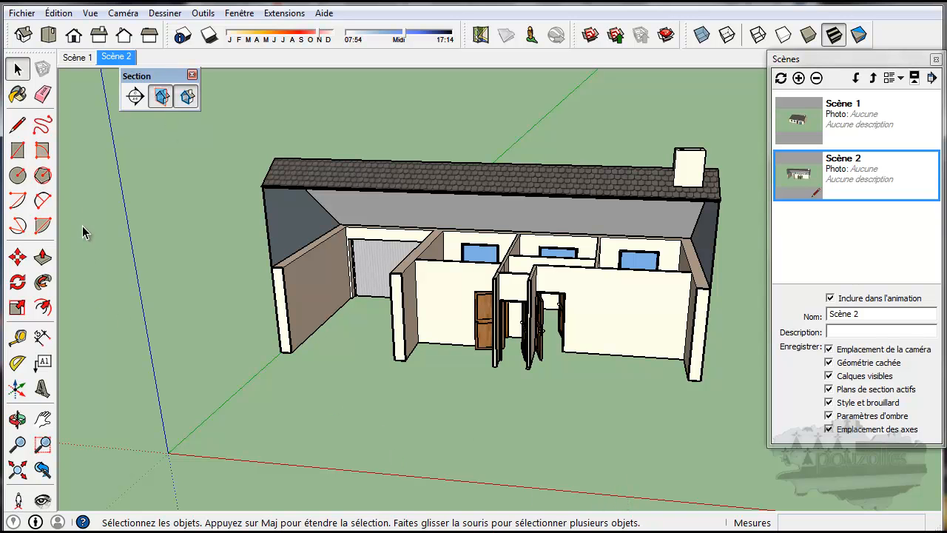
pyautogui.click(80, 59)
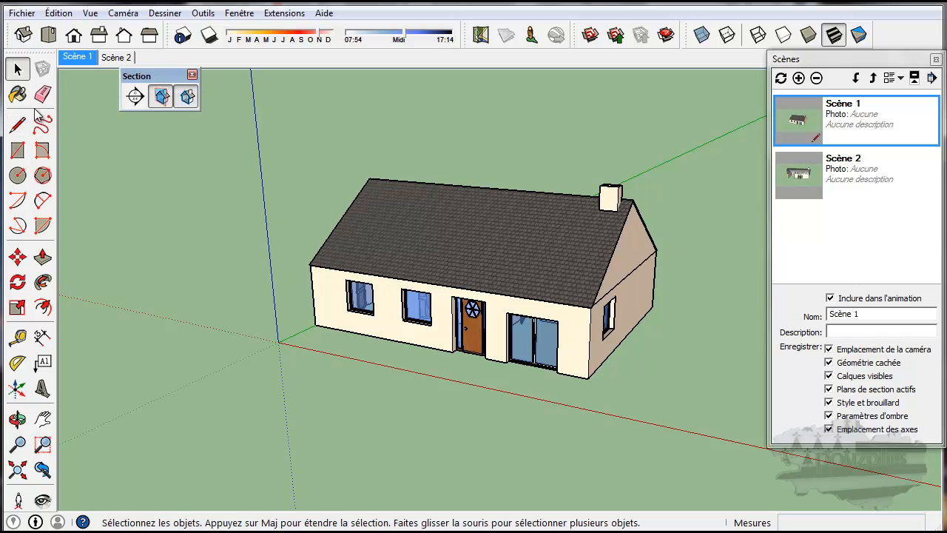
# - Place a section plane on the house's gable wall and move it about 4.52 m into the house along the red axis
pyautogui.click(133, 96)
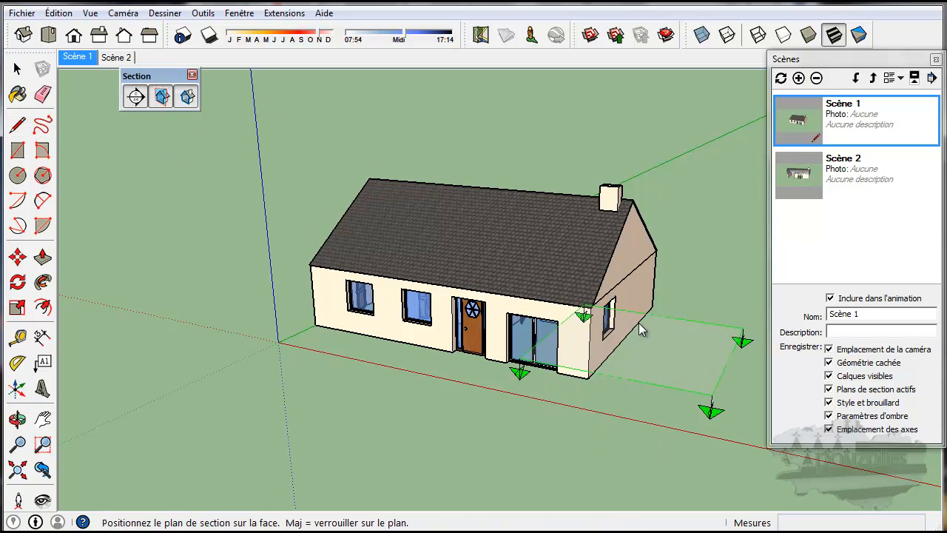
pyautogui.click(640, 283)
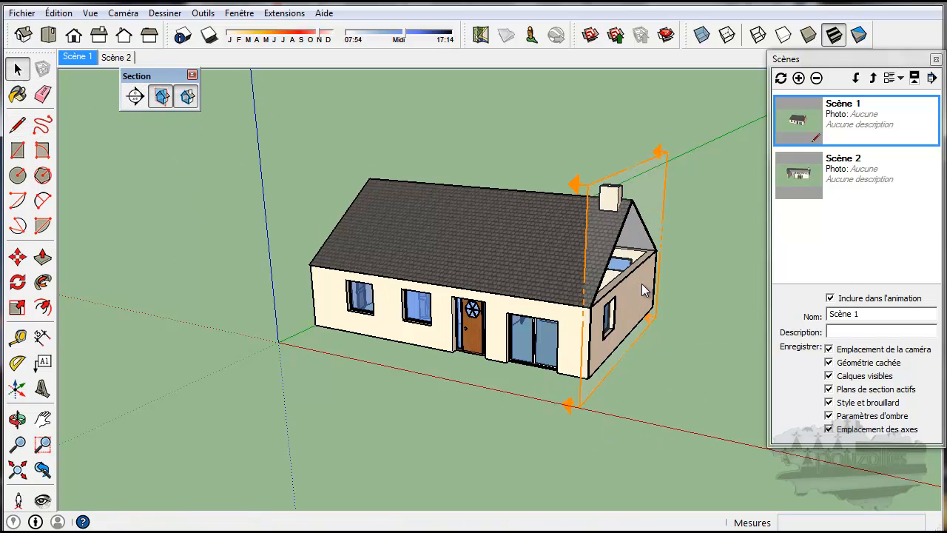
pyautogui.click(18, 256)
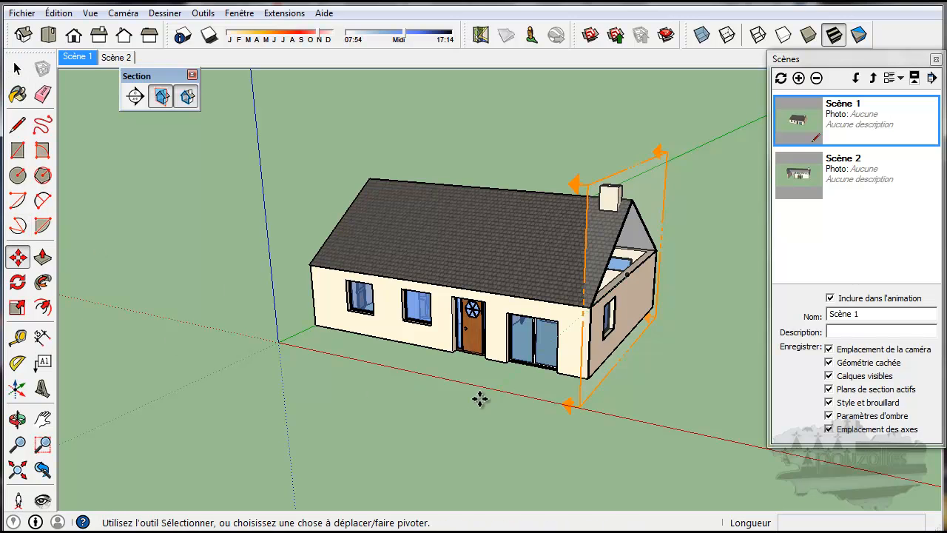
pyautogui.click(569, 405)
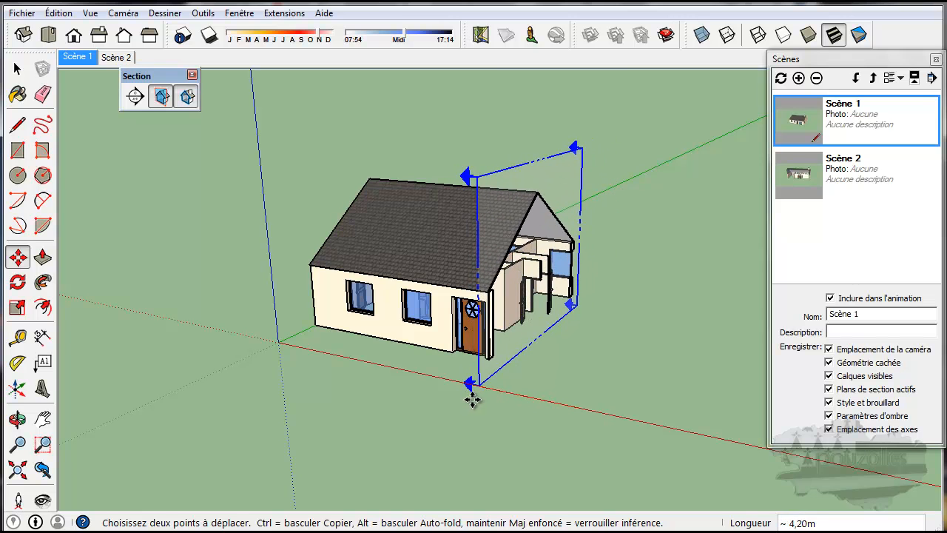
pyautogui.click(466, 388)
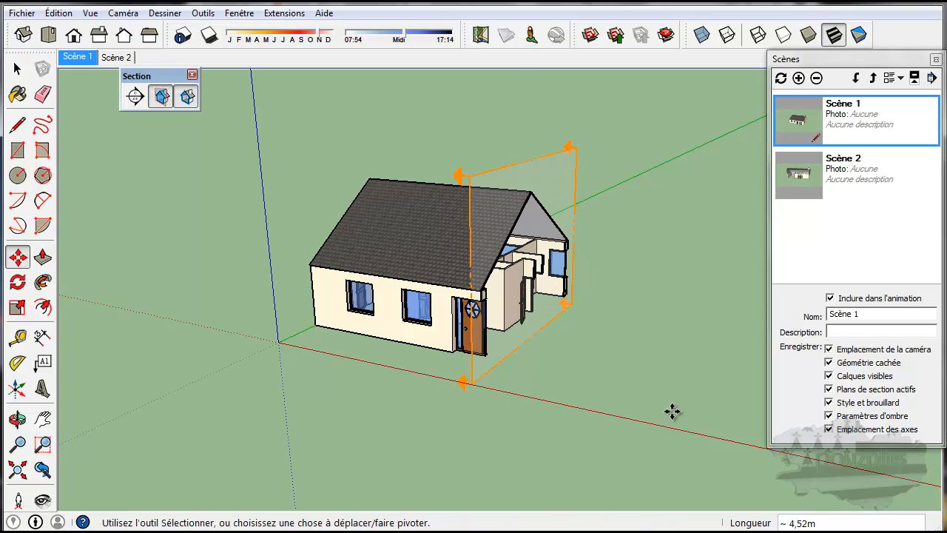
# - Add a scene with a close view facing the transverse cut, without saving the style changes, and move it to the end of the scene order
pyautogui.press('o')
pyautogui.moveTo(651, 379); pyautogui.dragTo(355, 368)
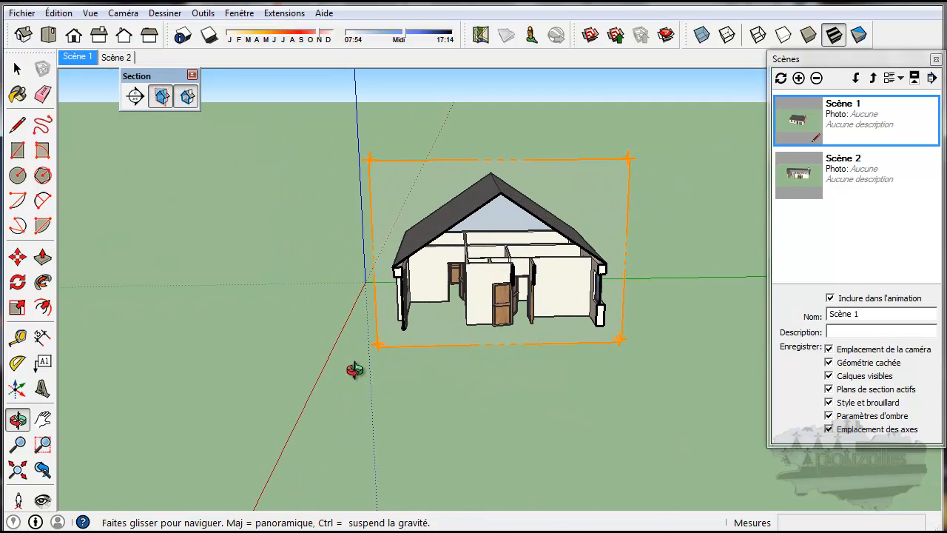
pyautogui.press('m')
pyautogui.scroll(3, 548, 286)
pyautogui.scroll(1, 551, 283)
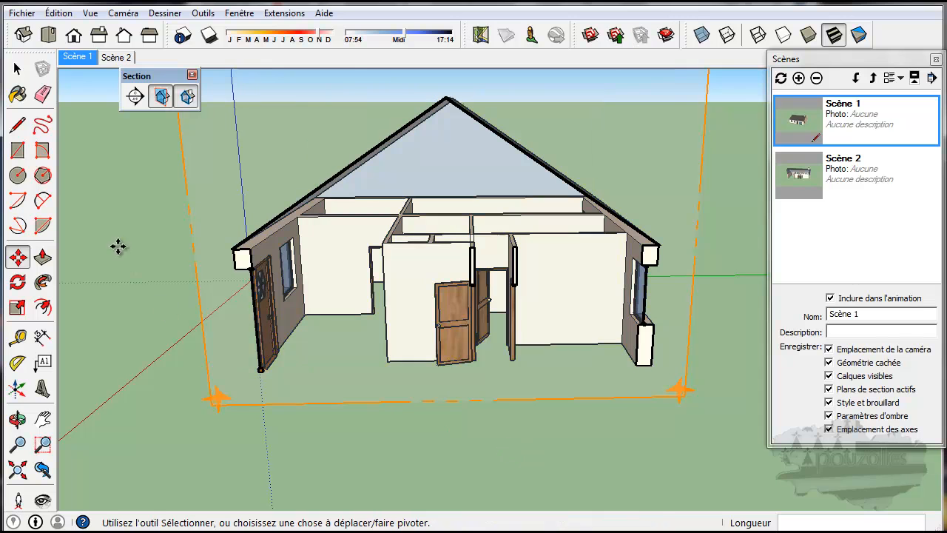
pyautogui.click(18, 71)
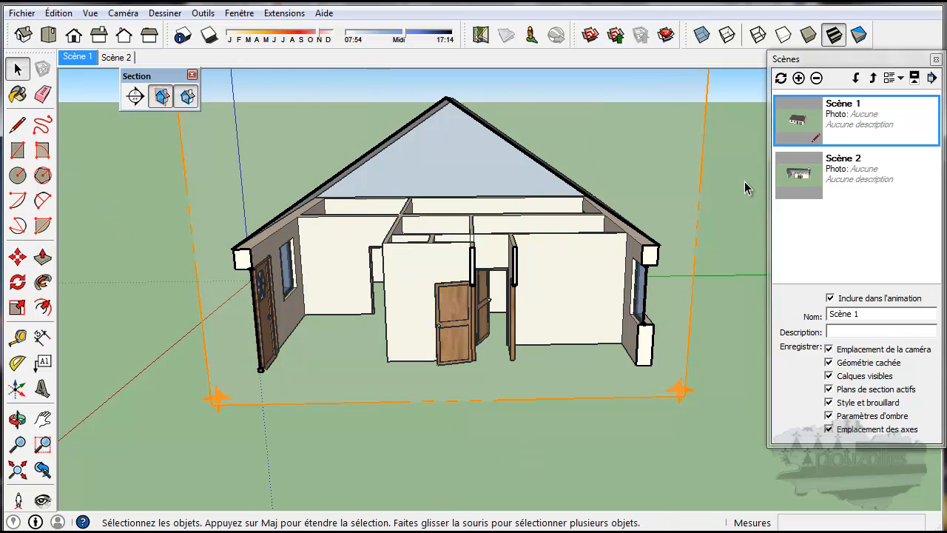
pyautogui.click(799, 78)
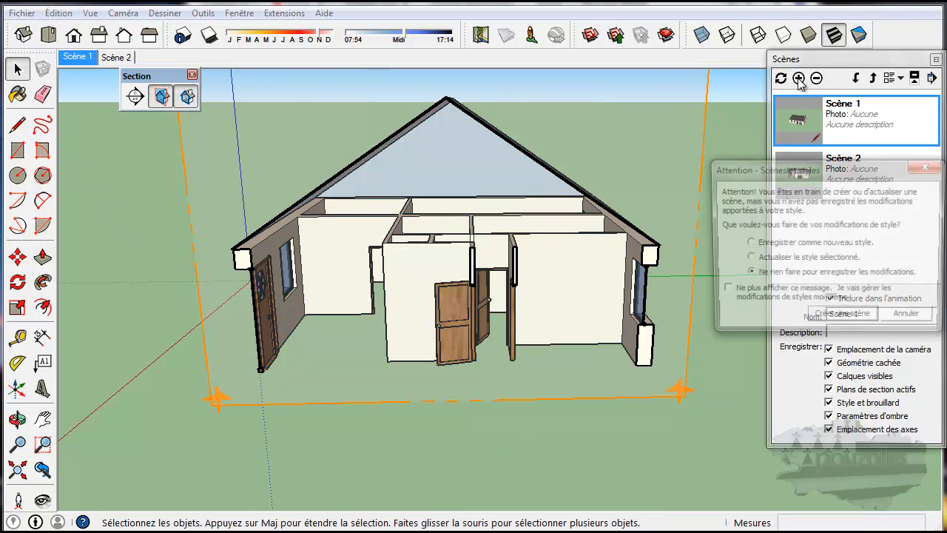
pyautogui.click(842, 318)
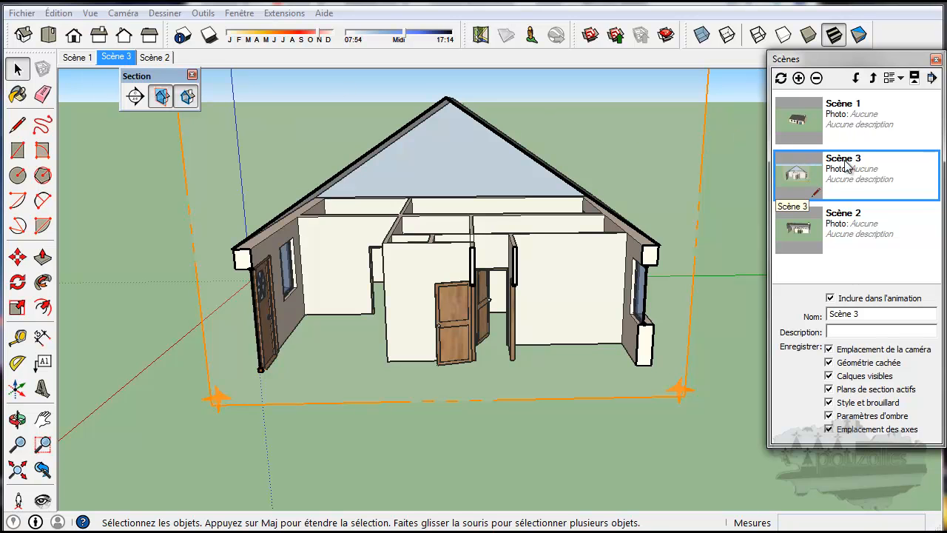
pyautogui.click(857, 79)
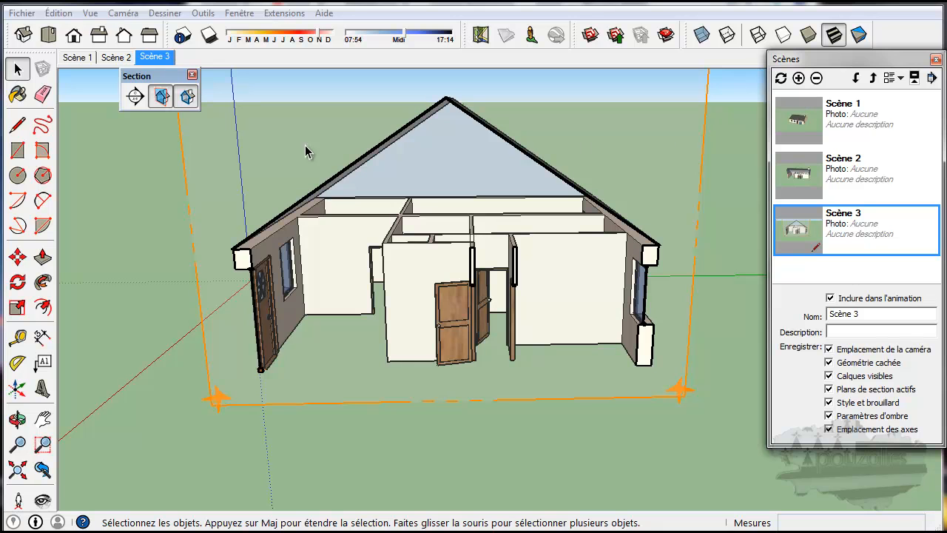
# - Hide the active section plane in Scène 3 and update the scene without saving the style changes
pyautogui.click(184, 178)
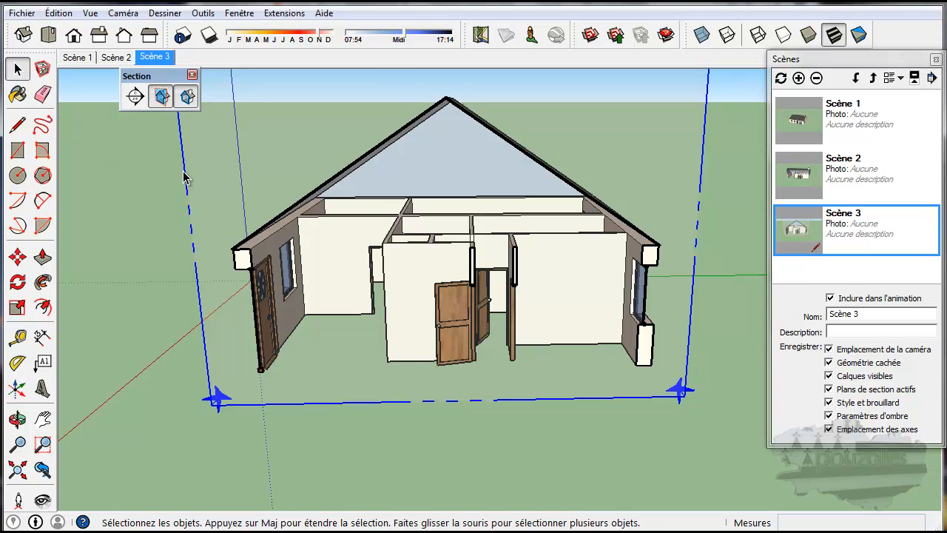
pyautogui.rightClick(185, 176)
pyautogui.click(222, 213)
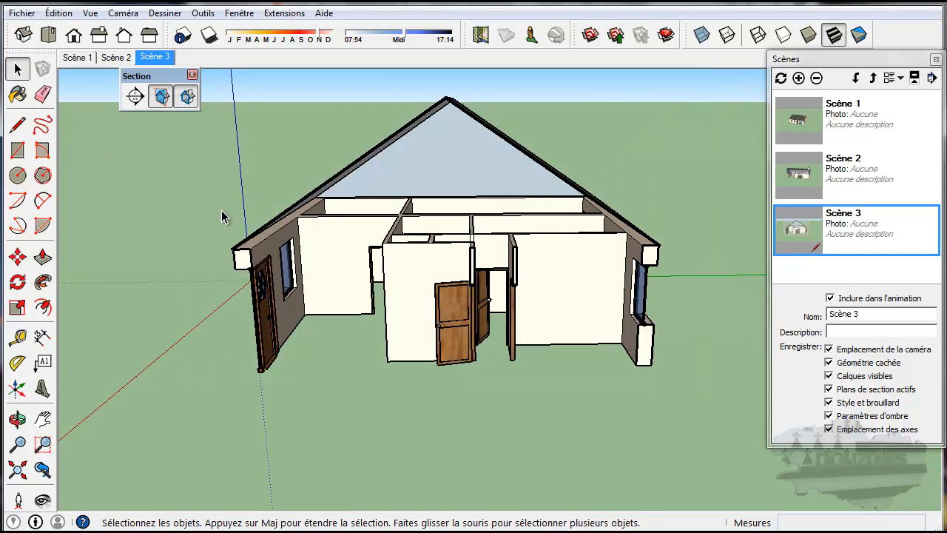
pyautogui.rightClick(155, 61)
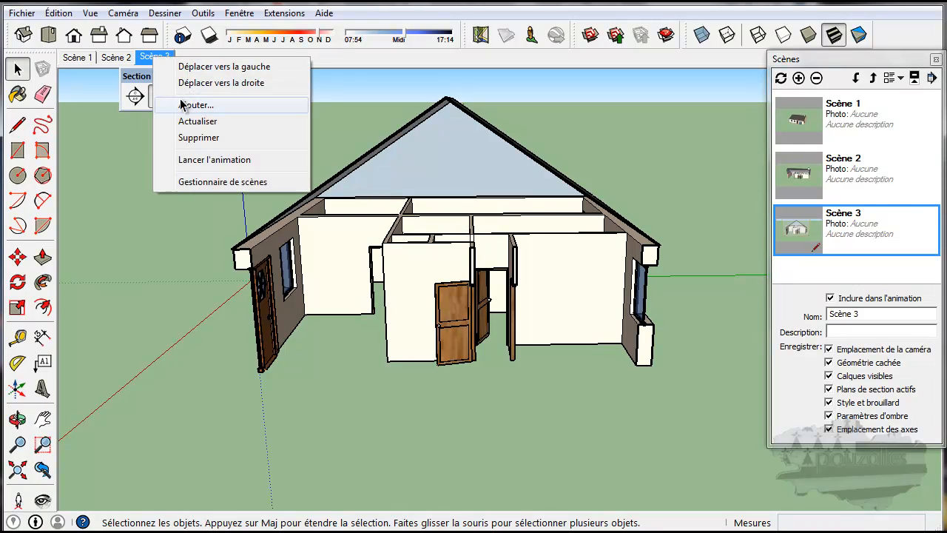
pyautogui.click(194, 121)
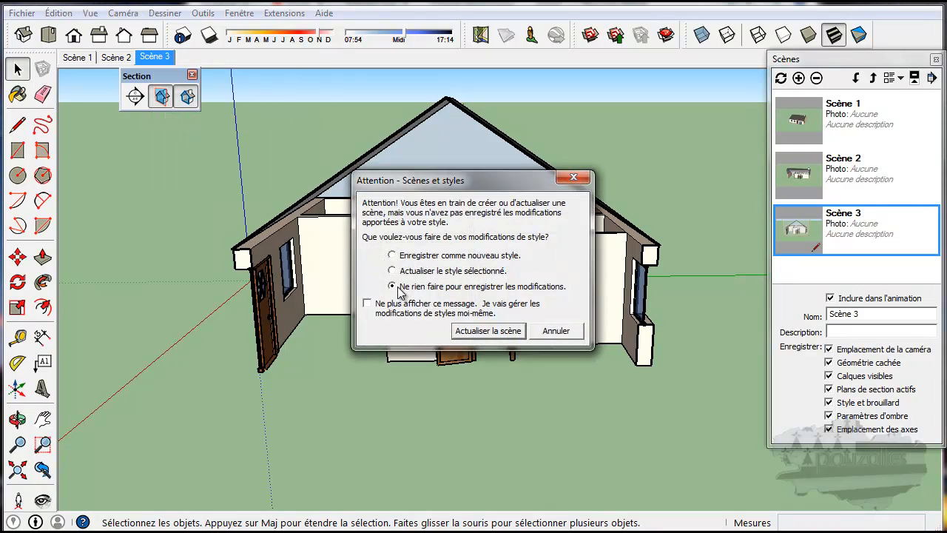
pyautogui.click(486, 335)
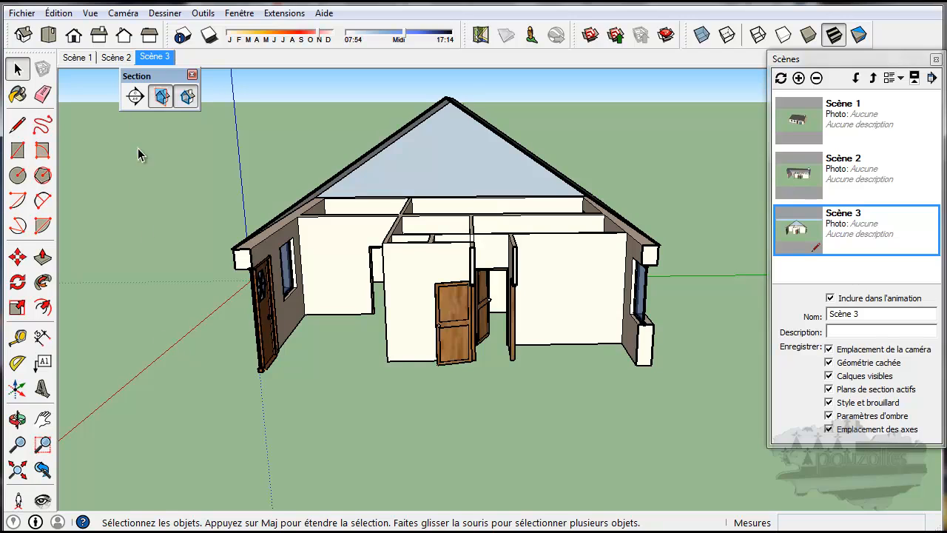
# - Update Scène 2 with the inactive transverse section plane hidden, without saving the style changes, and switch to Scène 1
pyautogui.click(121, 58)
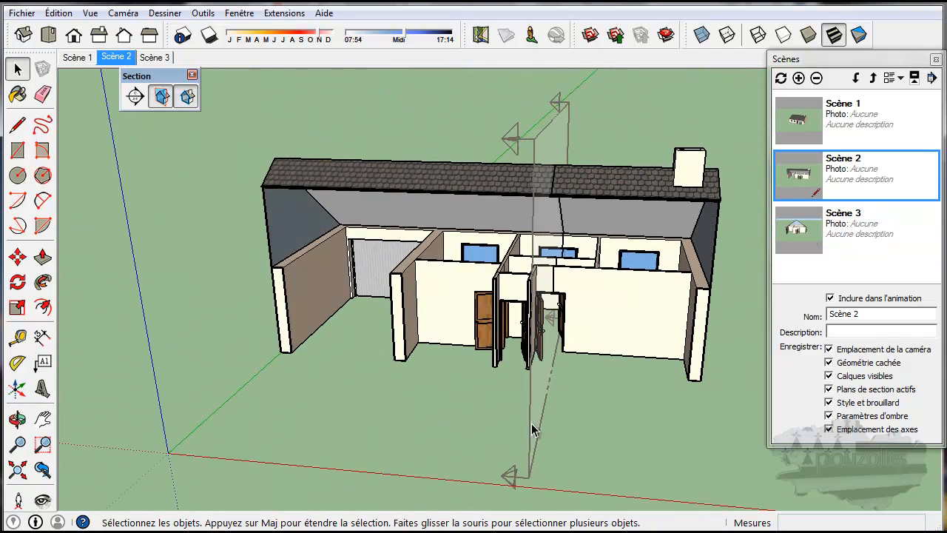
pyautogui.click(530, 429)
pyautogui.rightClick(531, 425)
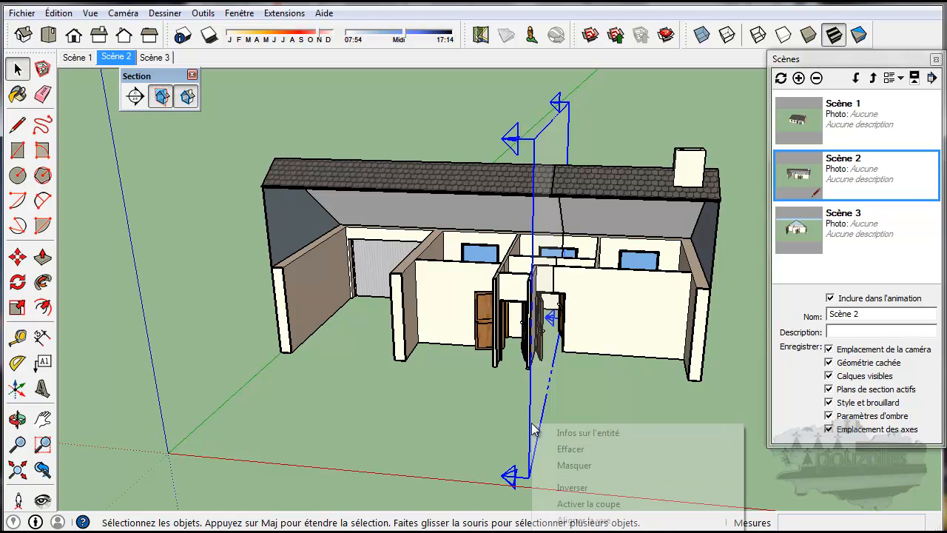
pyautogui.click(560, 466)
pyautogui.rightClick(123, 64)
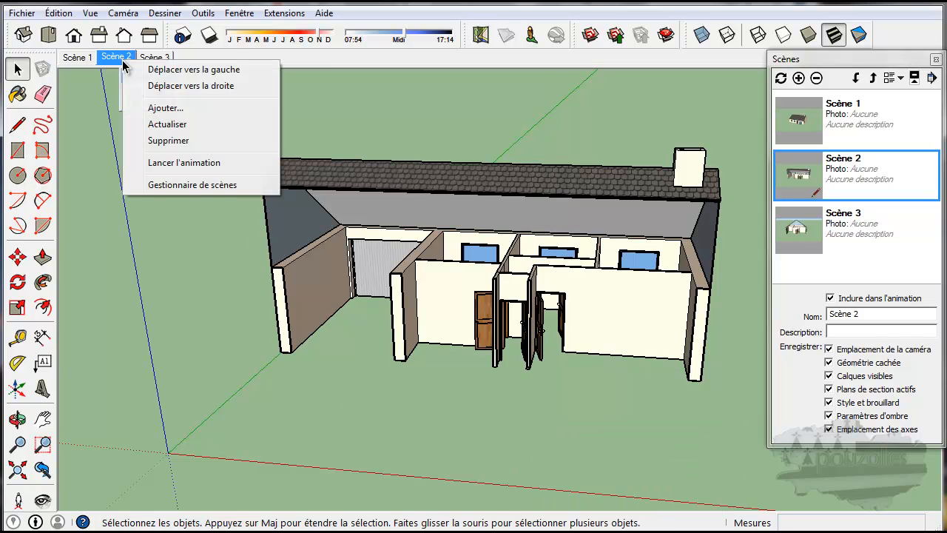
pyautogui.click(165, 132)
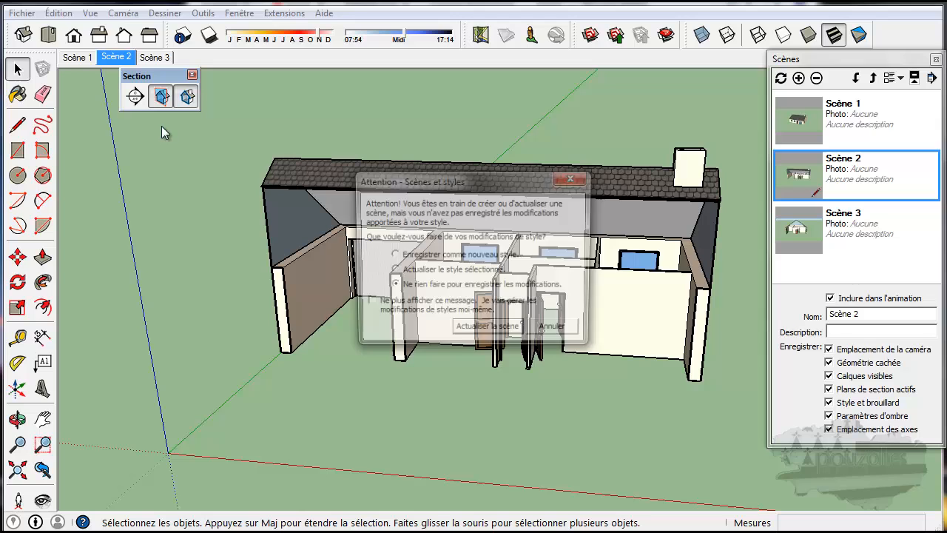
pyautogui.click(488, 334)
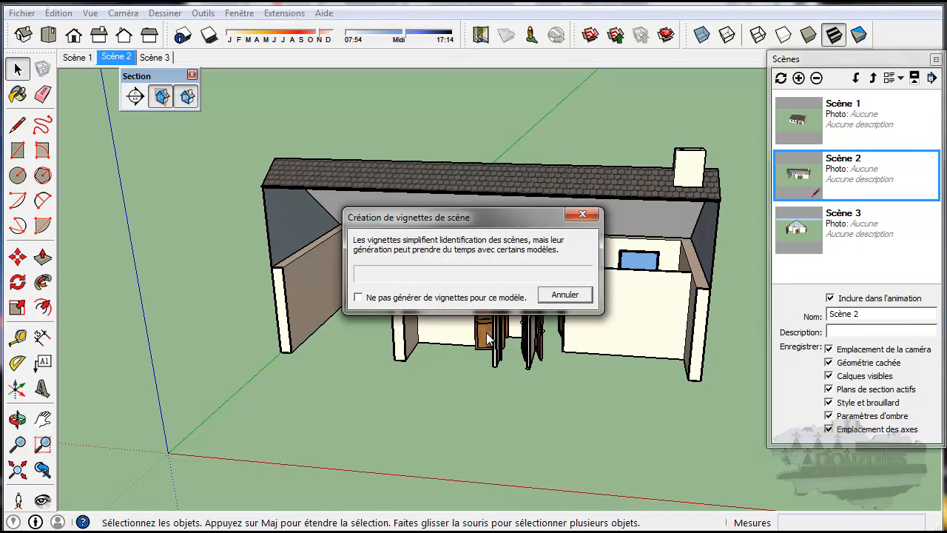
pyautogui.click(77, 57)
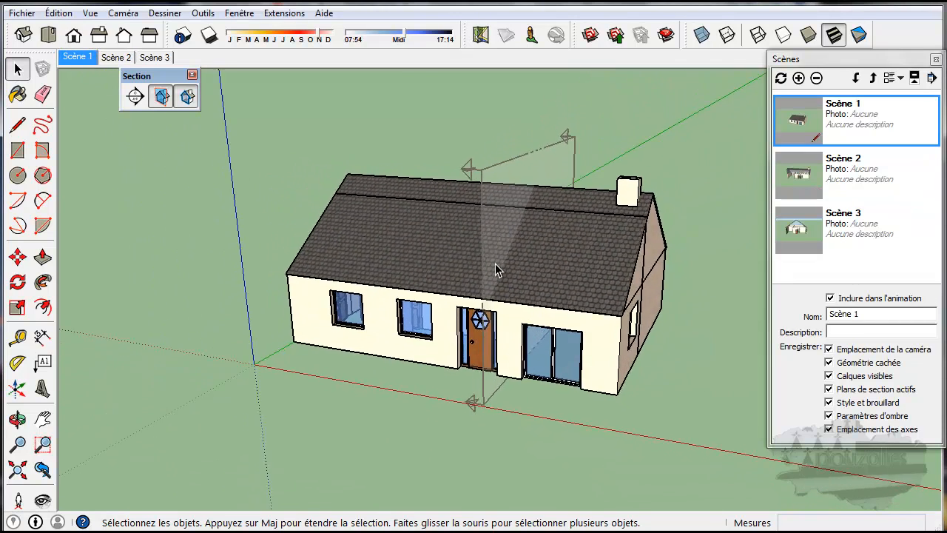
pyautogui.click(470, 193)
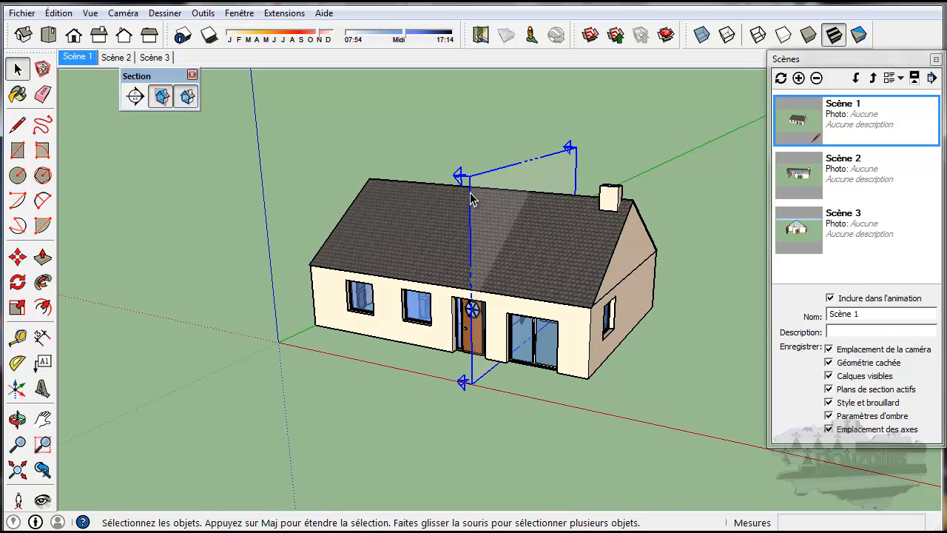
pyautogui.rightClick(470, 192)
pyautogui.click(492, 234)
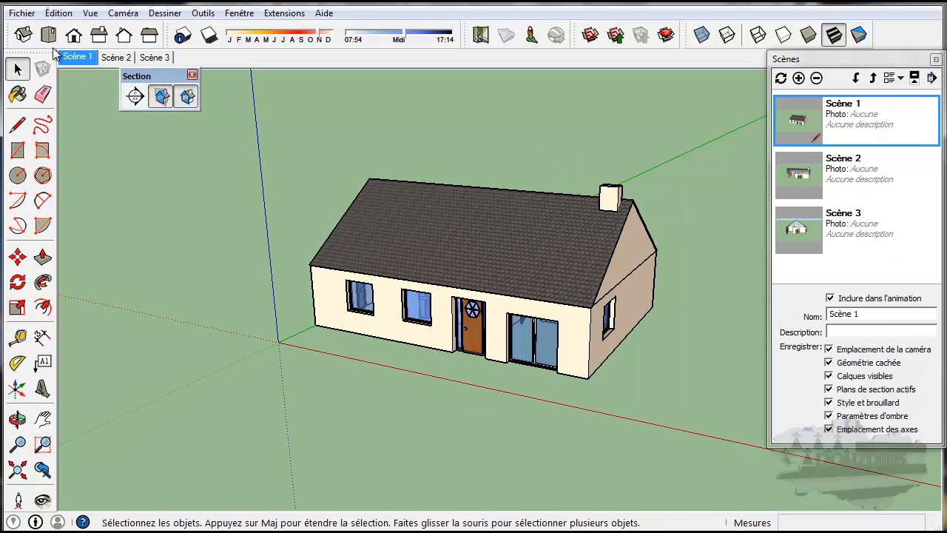
pyautogui.click(78, 60)
pyautogui.rightClick(78, 59)
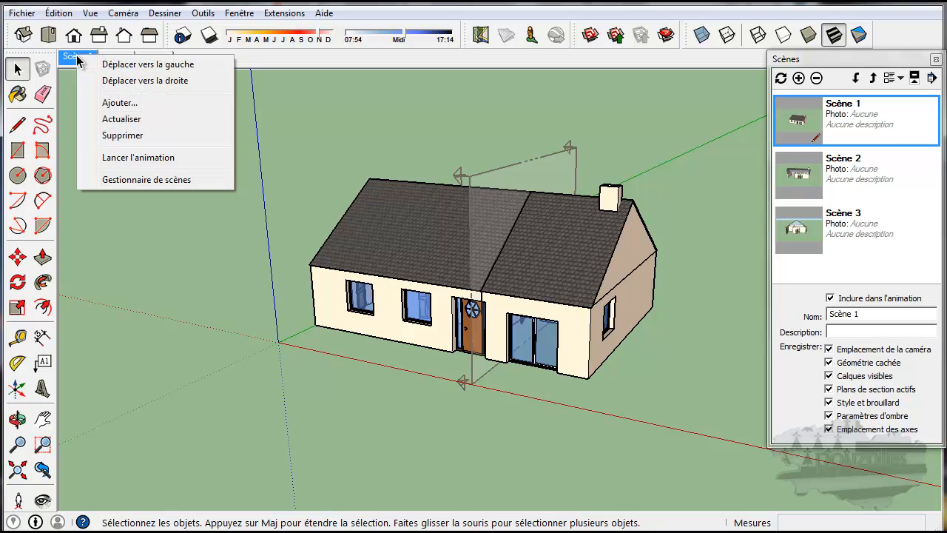
pyautogui.click(304, 118)
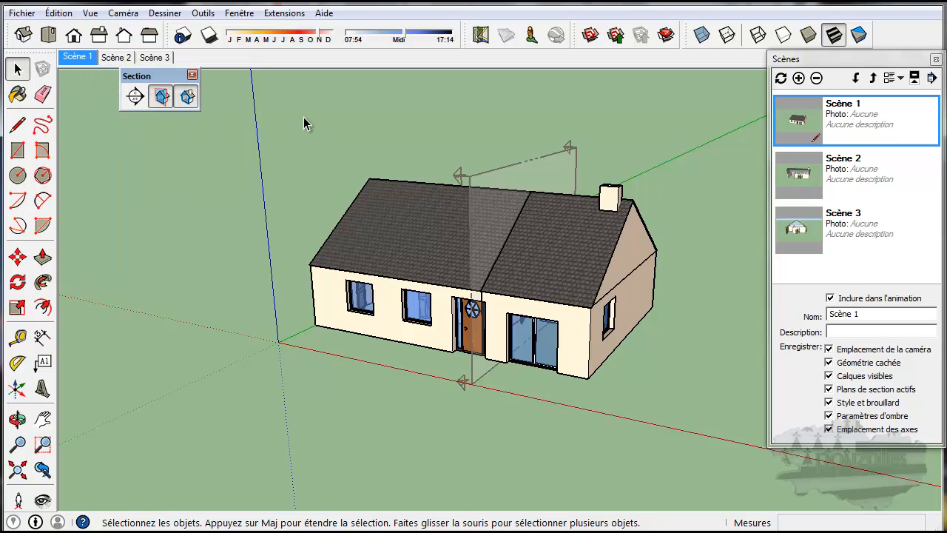
# - Hide the inactive transverse section plane in Scène 1 and update the scene without saving the style changes
pyautogui.click(488, 170)
pyautogui.rightClick(488, 170)
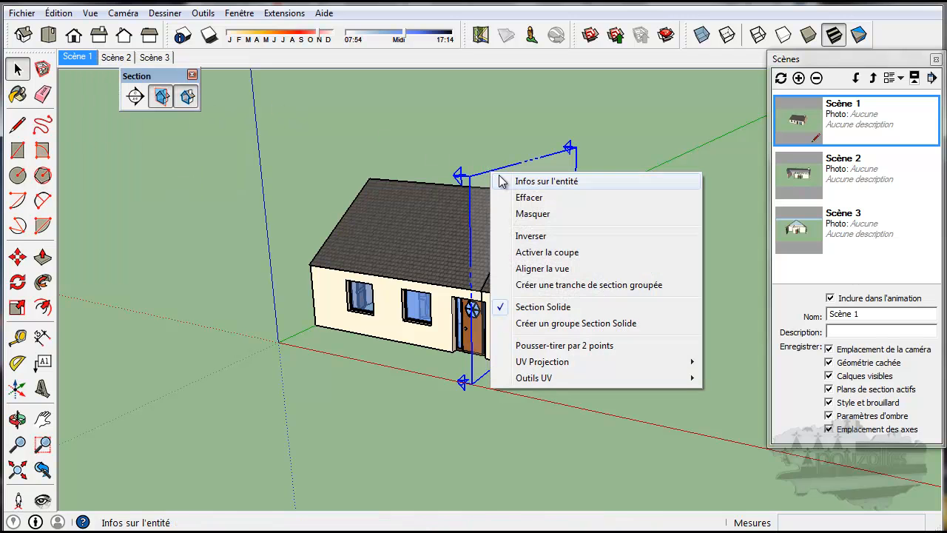
pyautogui.click(529, 214)
pyautogui.rightClick(78, 59)
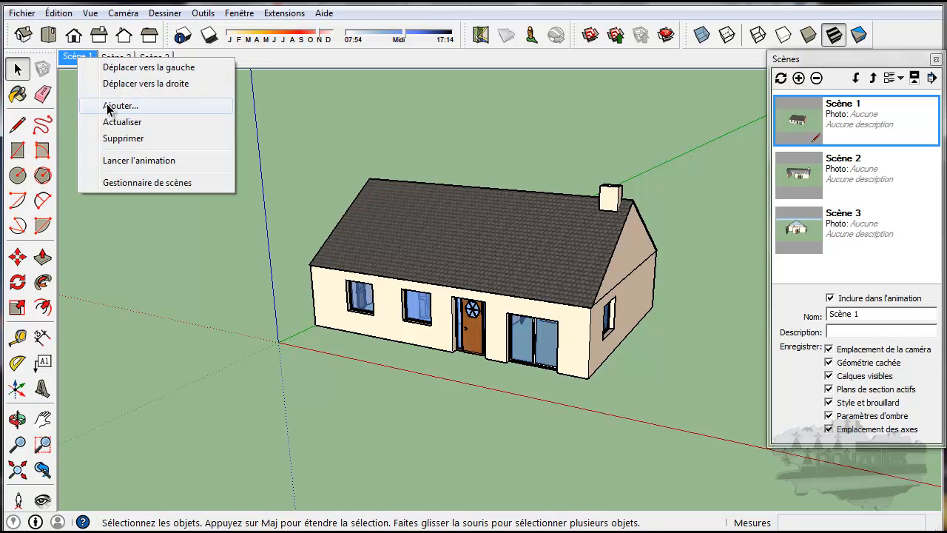
pyautogui.click(122, 122)
pyautogui.click(477, 332)
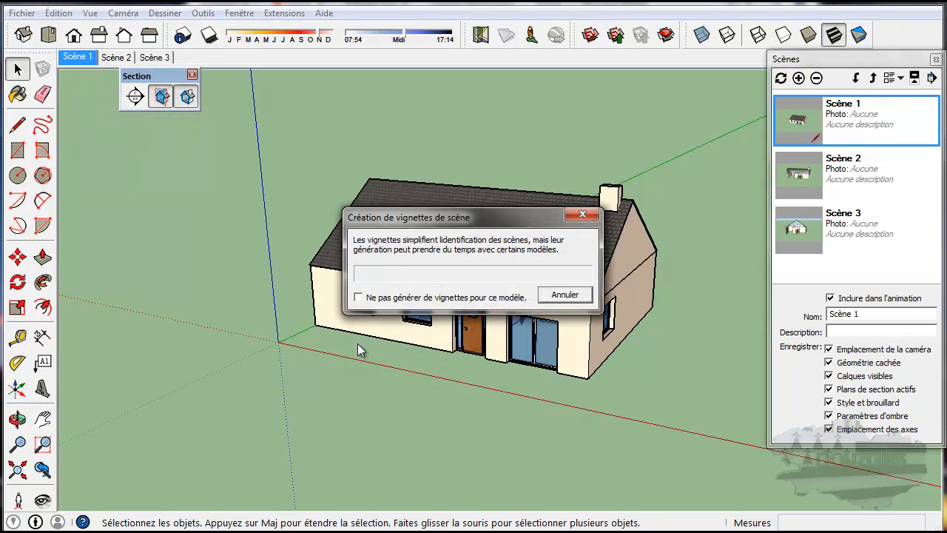
# - Switch to Scène 2 and on to Scène 3 to check the animated sections with the planes hidden
pyautogui.click(116, 58)
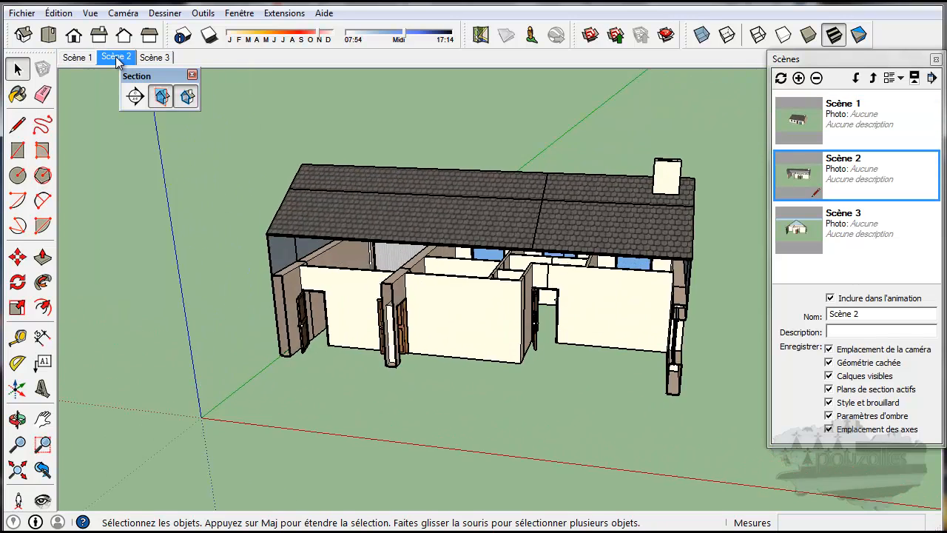
pyautogui.click(157, 59)
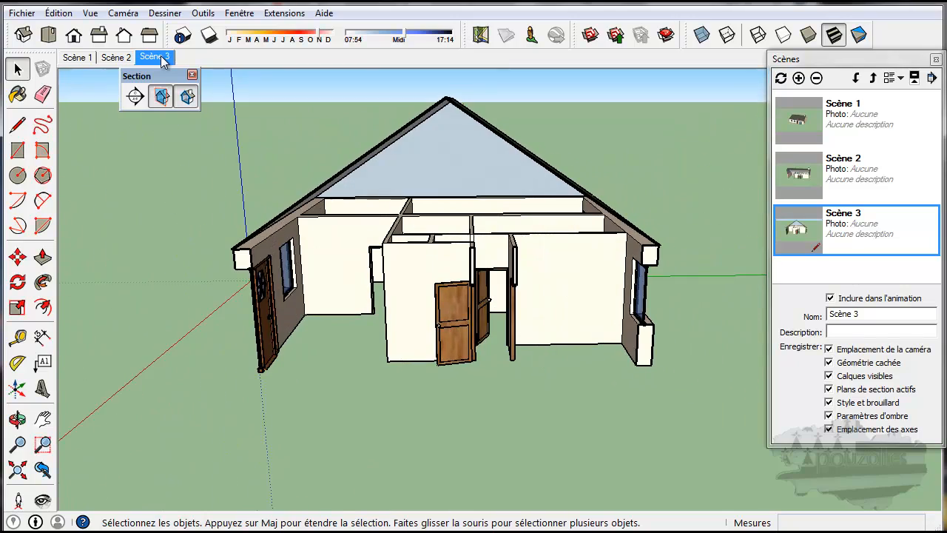
# - Switch through Scène 2, Scène 1 and Scène 3 and back to Scène 1 to check the animated section transitions
pyautogui.click(118, 57)
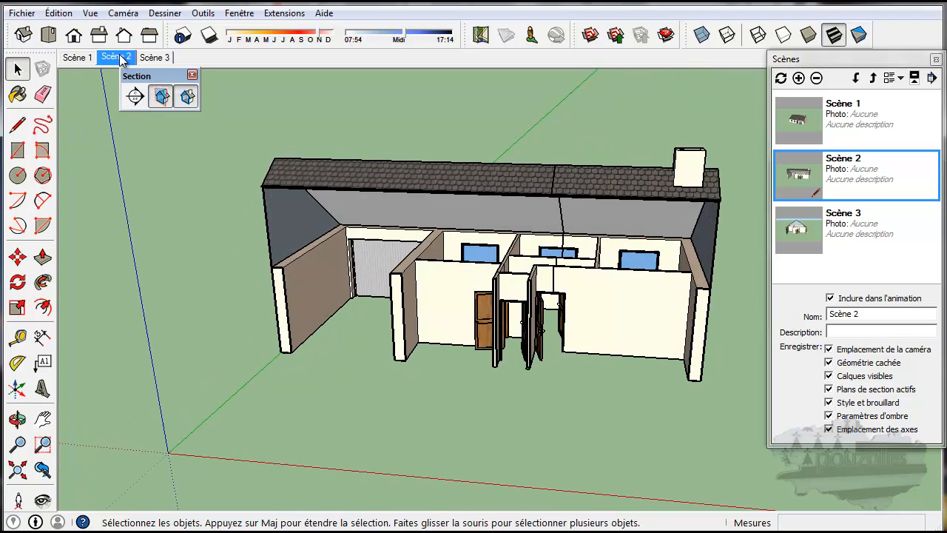
pyautogui.click(77, 58)
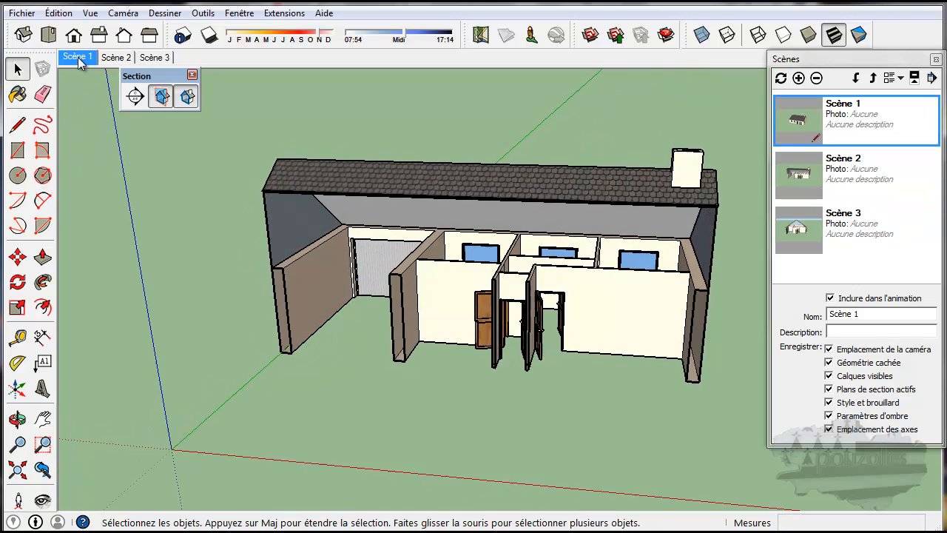
pyautogui.click(154, 57)
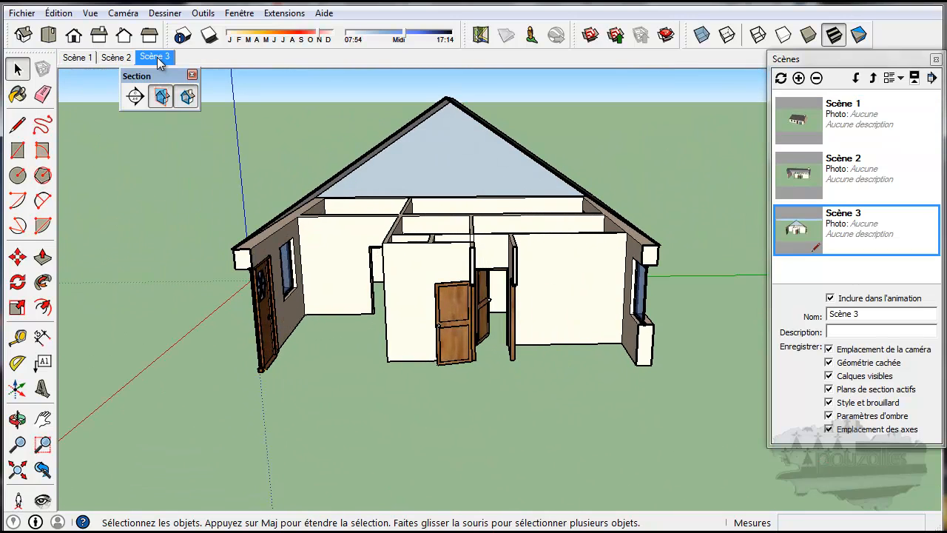
pyautogui.click(77, 57)
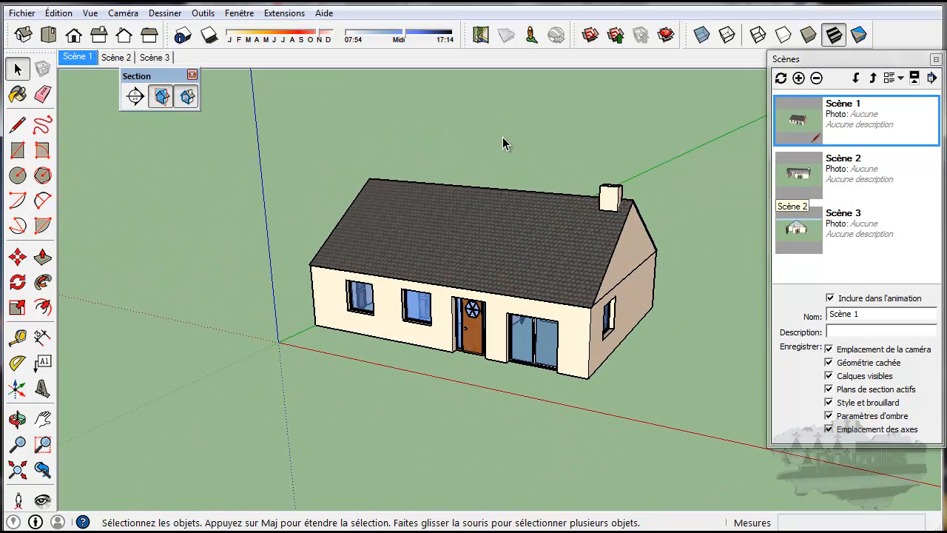
# - Try placing a section plane parallel to the front roof slope and moving it sideways, and undo both changes
pyautogui.click(136, 97)
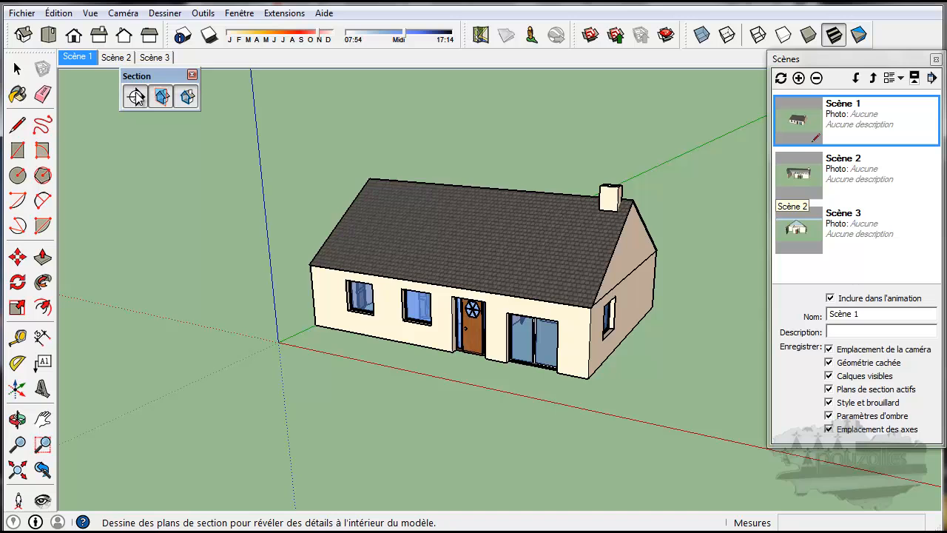
pyautogui.click(468, 232)
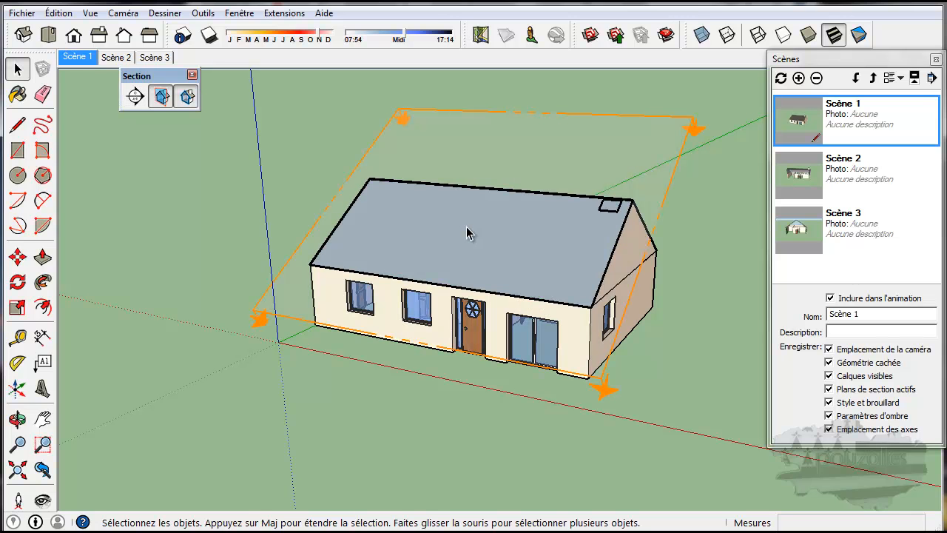
pyautogui.click(18, 256)
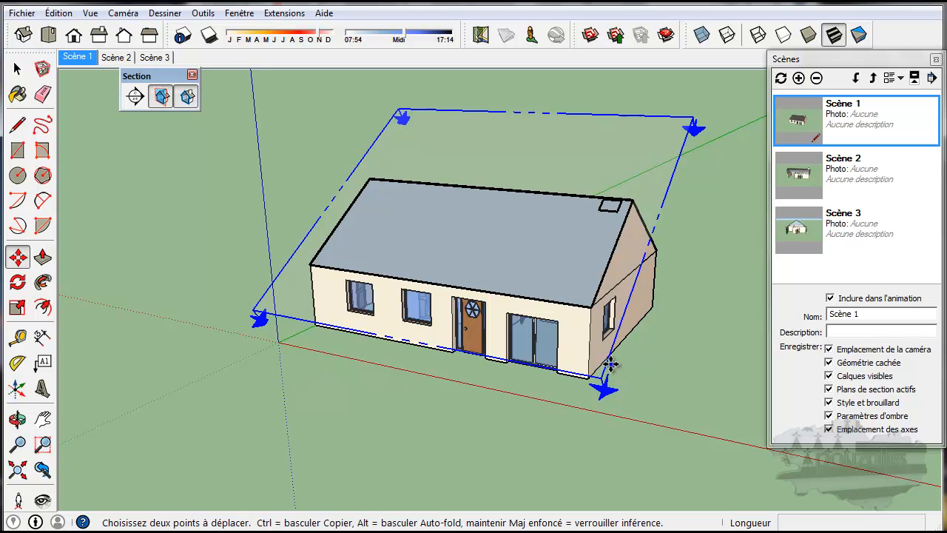
pyautogui.moveTo(605, 376); pyautogui.dragTo(643, 381)
pyautogui.moveTo(672, 386); pyautogui.dragTo(439, 393)
pyautogui.hotkey('ctrl', 'z')
pyautogui.hotkey('ctrl', 'z')
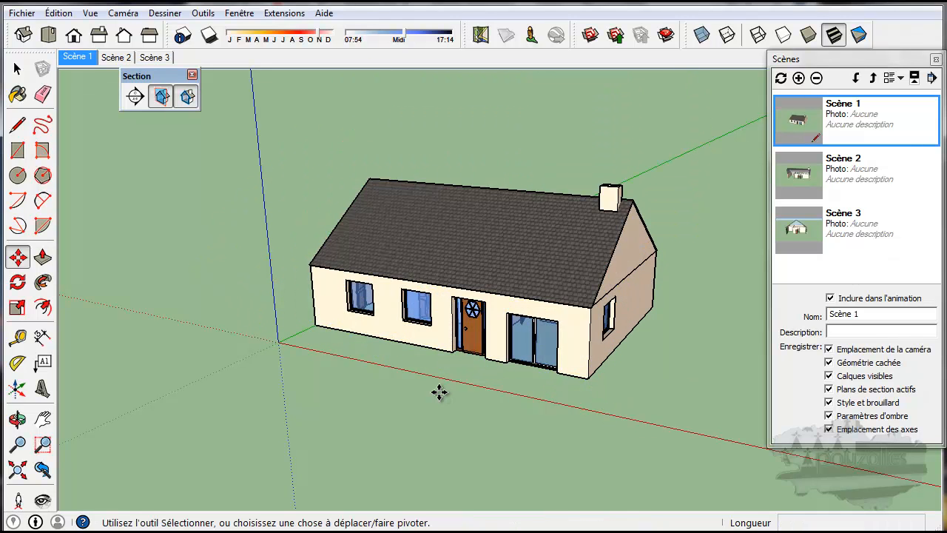
# - Place a horizontal section plane and raise it about 2.82 m from ground level to cut through the house walls
pyautogui.click(136, 98)
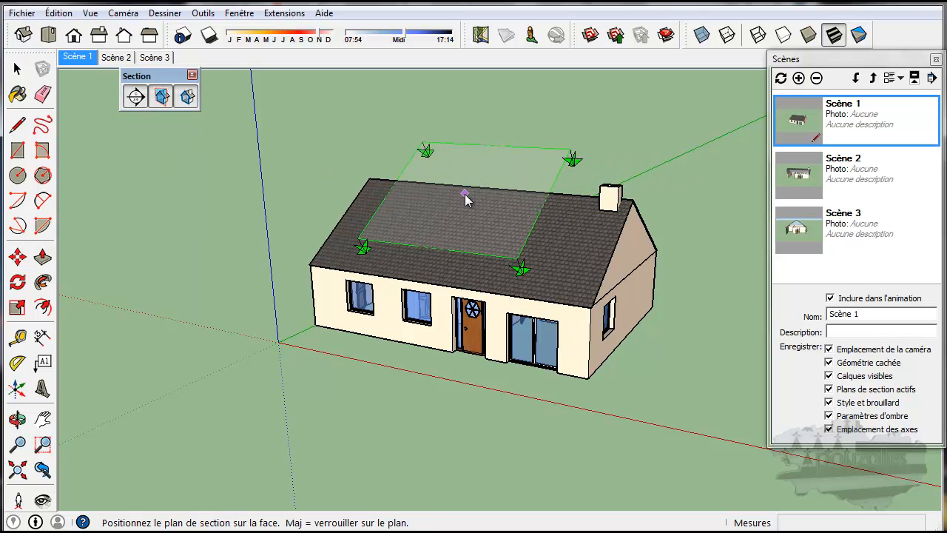
pyautogui.click(503, 168)
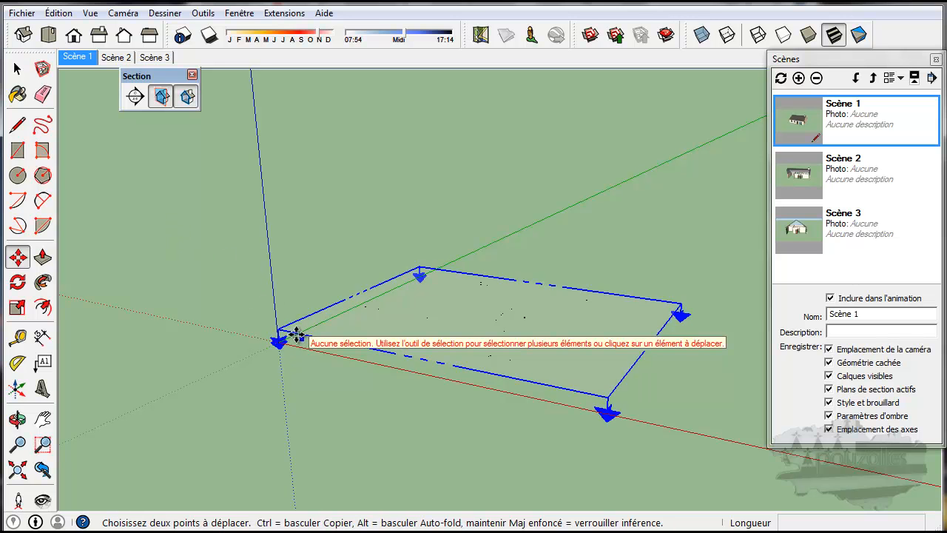
pyautogui.click(285, 327)
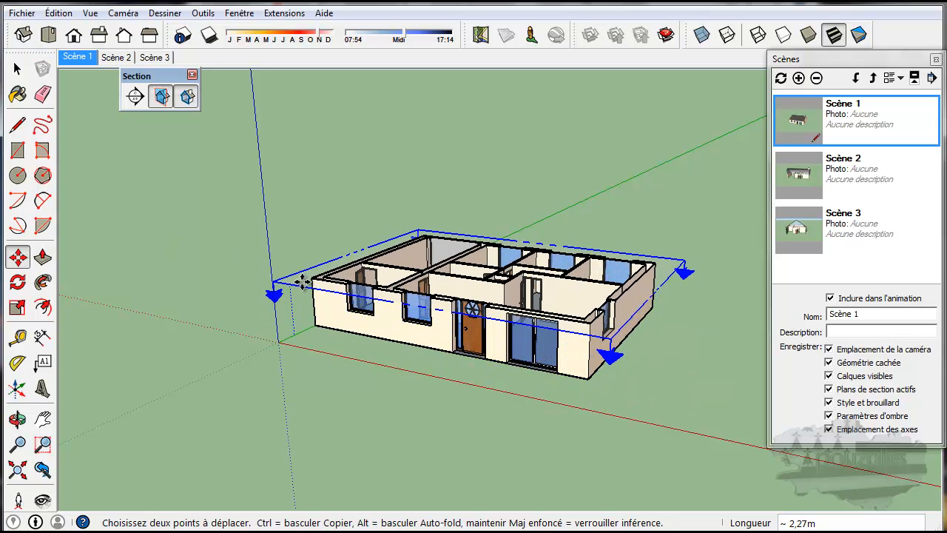
pyautogui.click(305, 270)
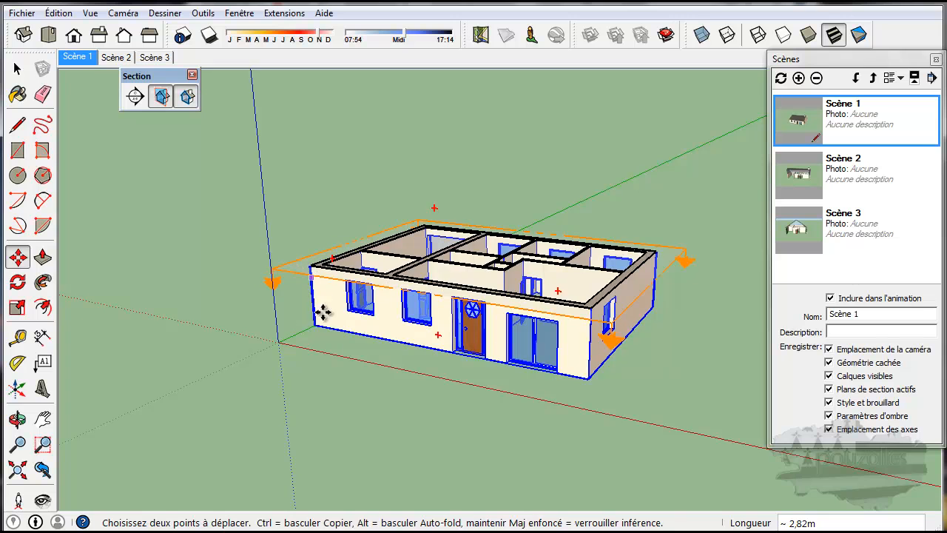
# - Add a scene of the horizontal section seen from above, without saving the style changes, and order it after Scène 3
pyautogui.moveTo(395, 392); pyautogui.dragTo(482, 490, button='middle')
pyautogui.scroll(3, 577, 359)
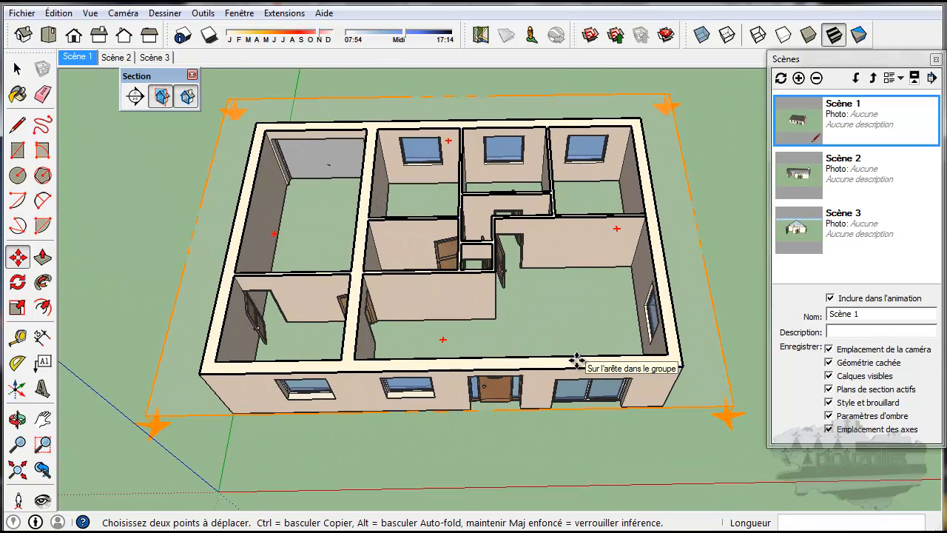
pyautogui.scroll(1, 576, 360)
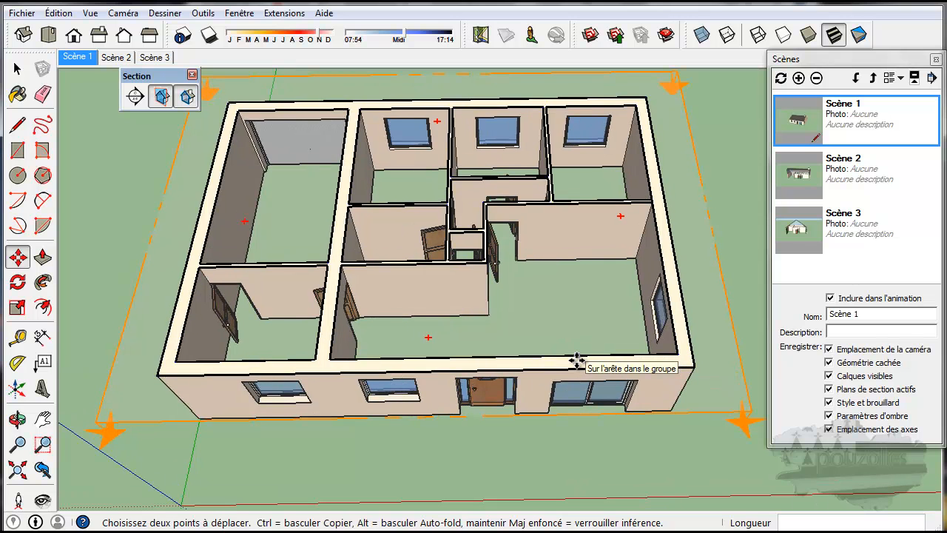
pyautogui.click(798, 79)
pyautogui.click(856, 318)
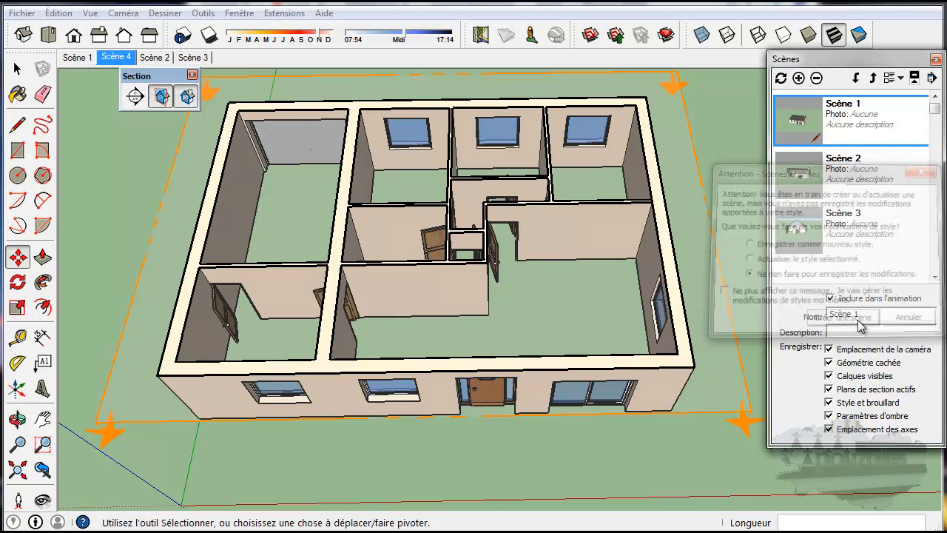
pyautogui.click(856, 78)
pyautogui.click(857, 79)
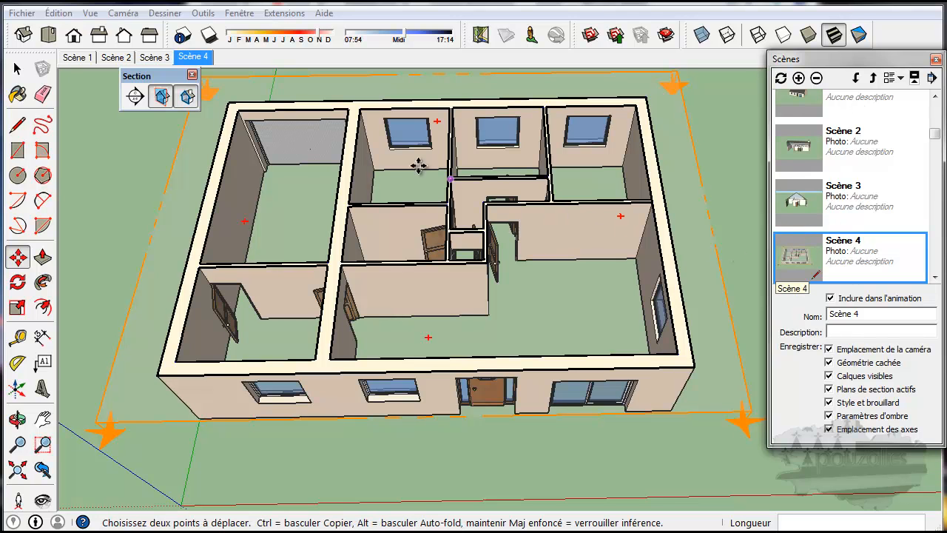
# - Hide the active horizontal section plane in Scène 4 and update the scene without saving the style changes
pyautogui.click(17, 69)
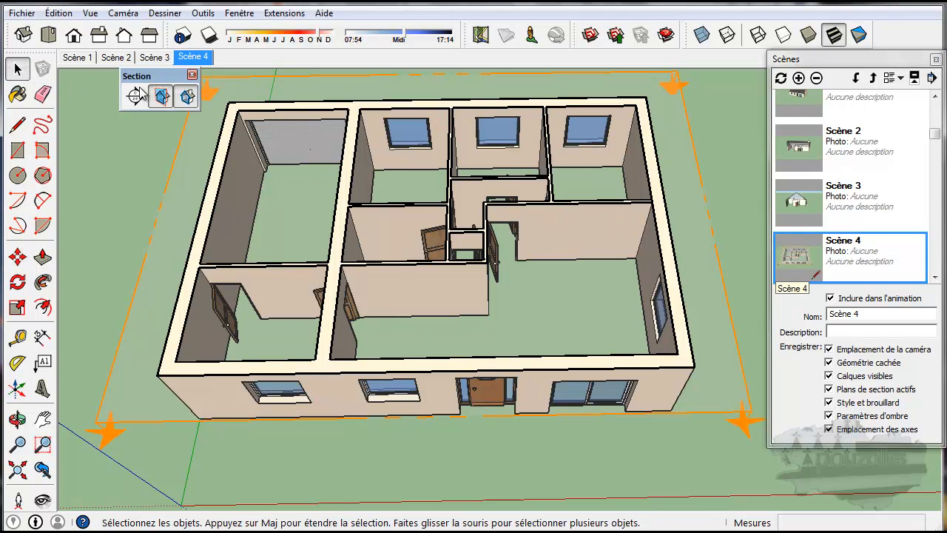
pyautogui.click(233, 81)
pyautogui.rightClick(232, 80)
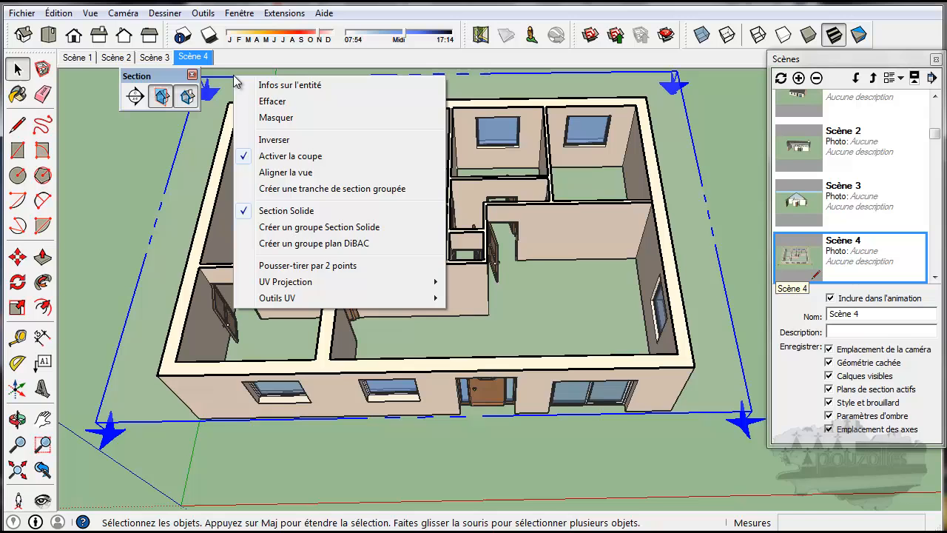
pyautogui.click(278, 118)
pyautogui.rightClick(198, 61)
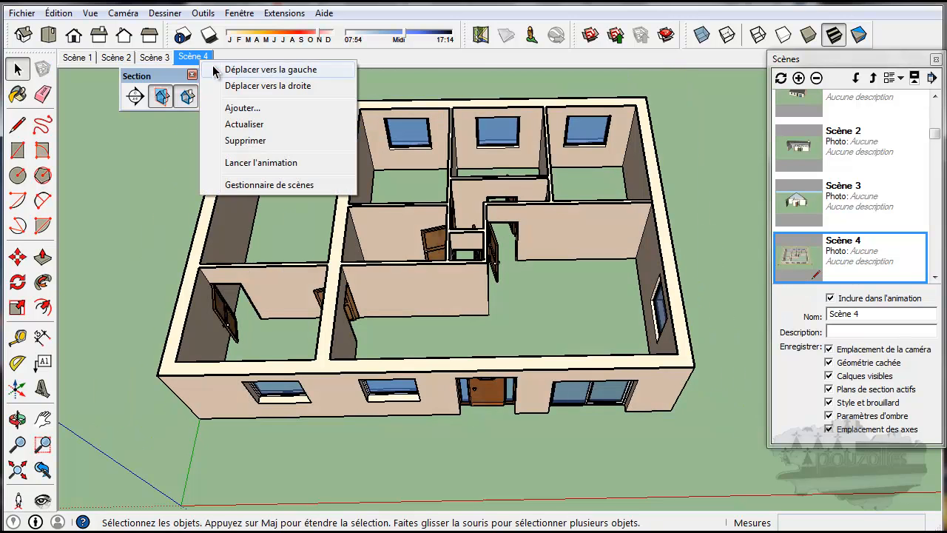
pyautogui.click(247, 126)
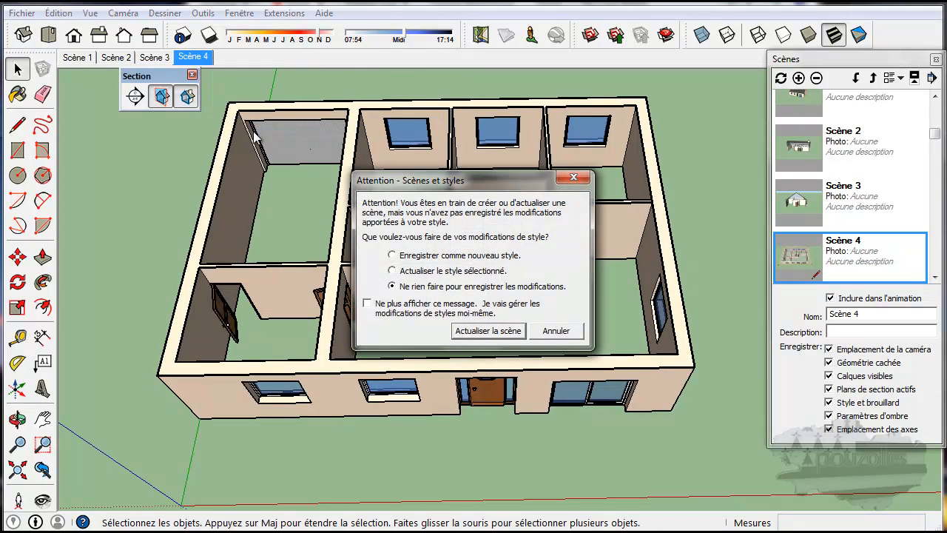
pyautogui.click(478, 338)
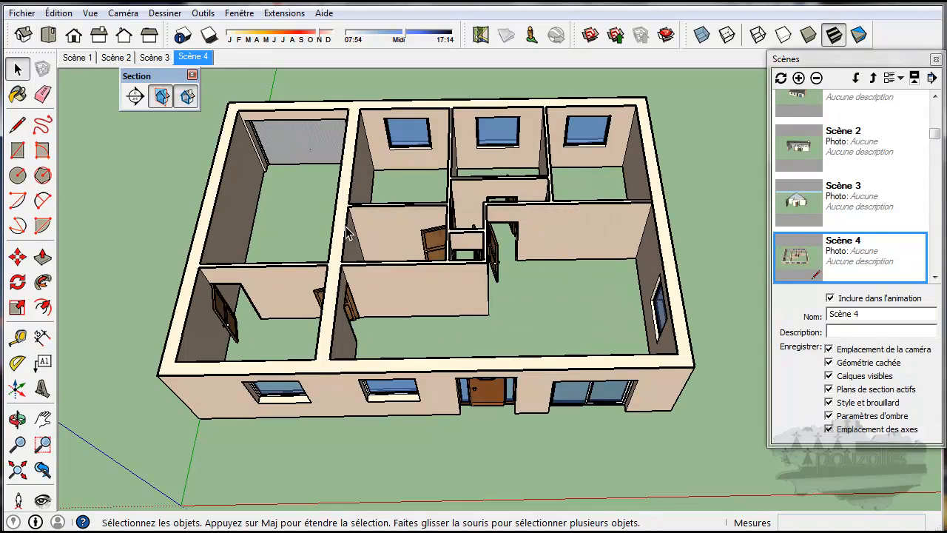
# - Hide the inactive horizontal section plane in Scène 3 and update the scene without saving the style changes
pyautogui.click(152, 59)
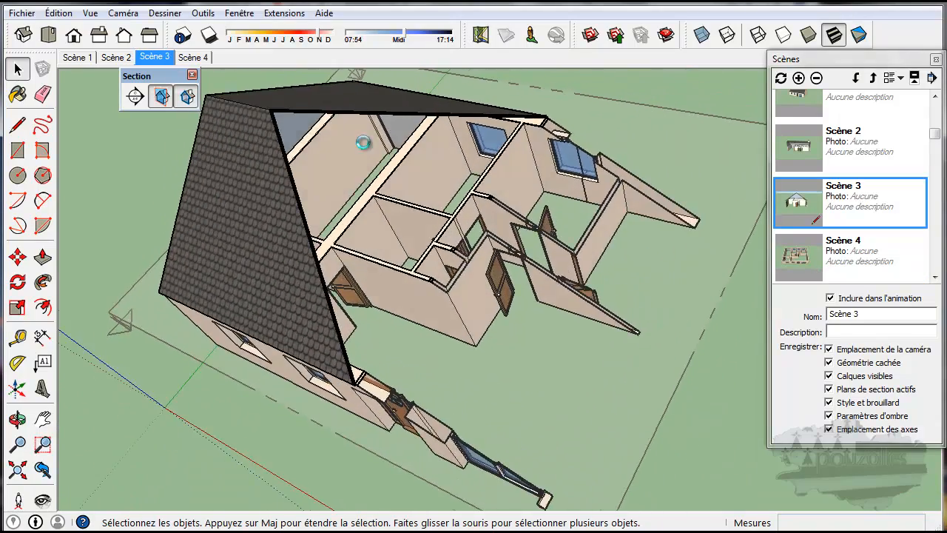
pyautogui.click(153, 336)
pyautogui.rightClick(154, 334)
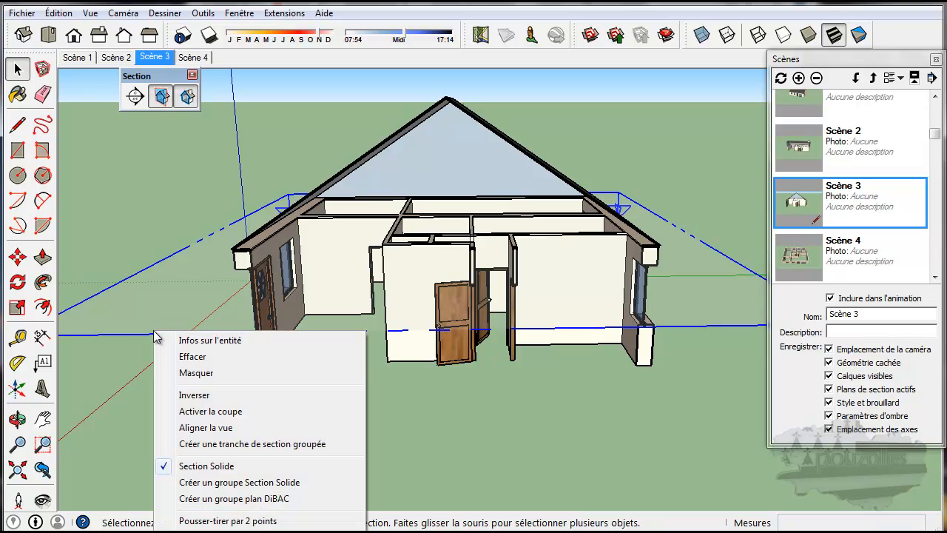
pyautogui.click(194, 374)
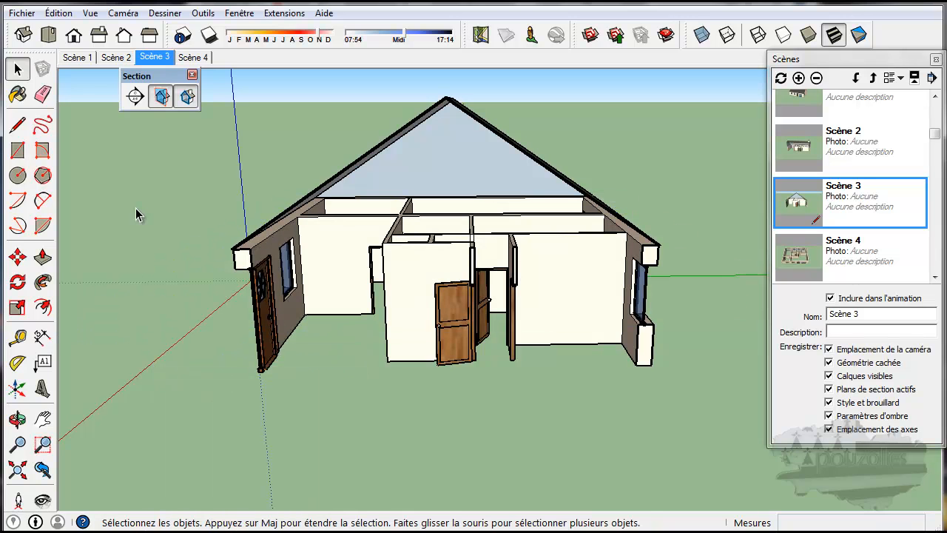
pyautogui.rightClick(152, 61)
pyautogui.click(191, 121)
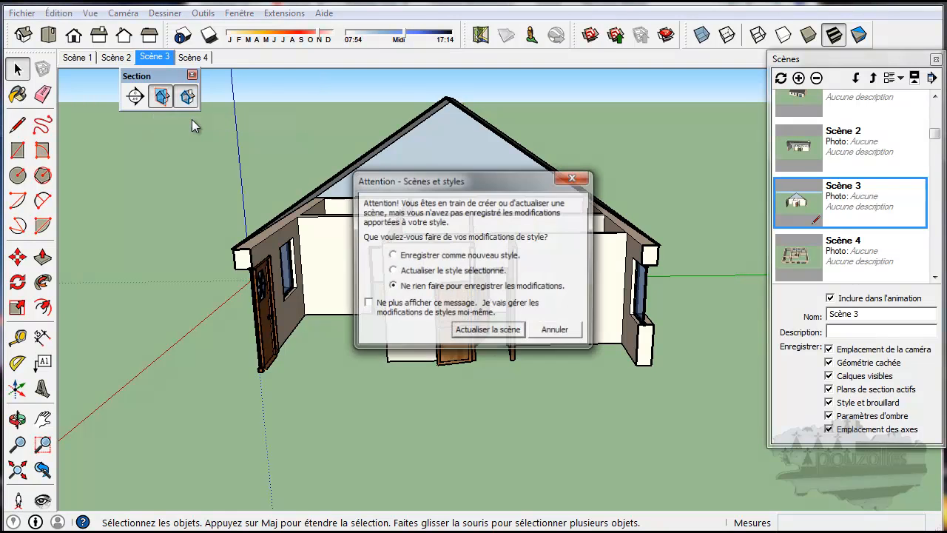
pyautogui.click(484, 327)
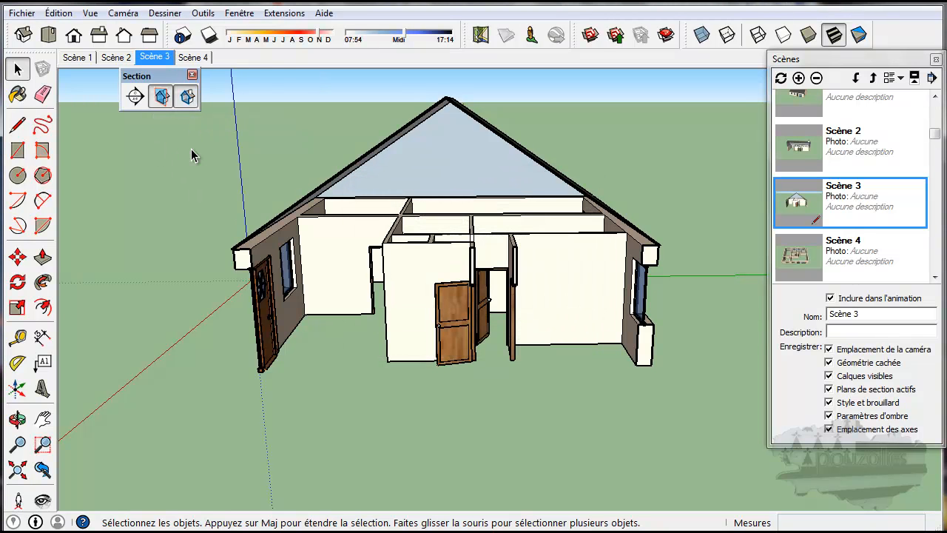
# - Hide the inactive horizontal section plane in Scène 2 and update the scene without saving the style changes
pyautogui.click(116, 57)
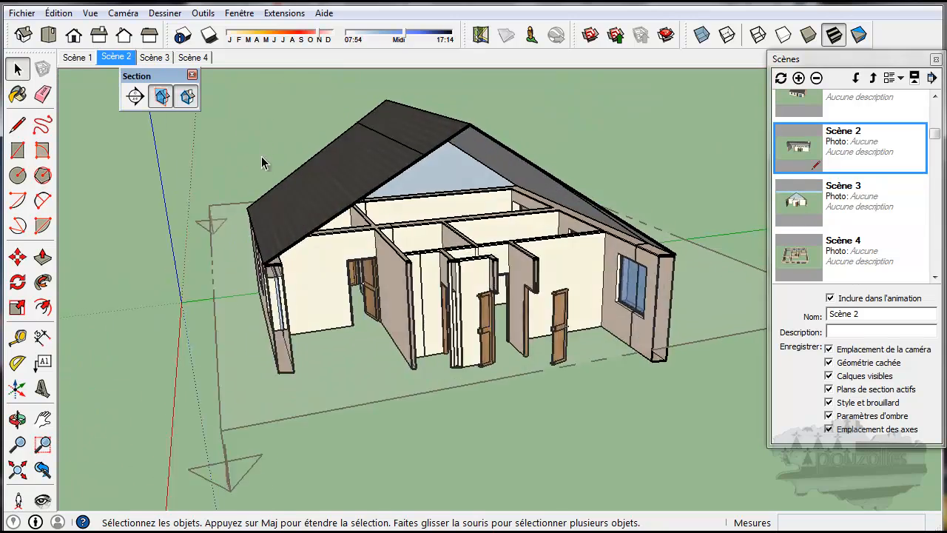
pyautogui.rightClick(152, 321)
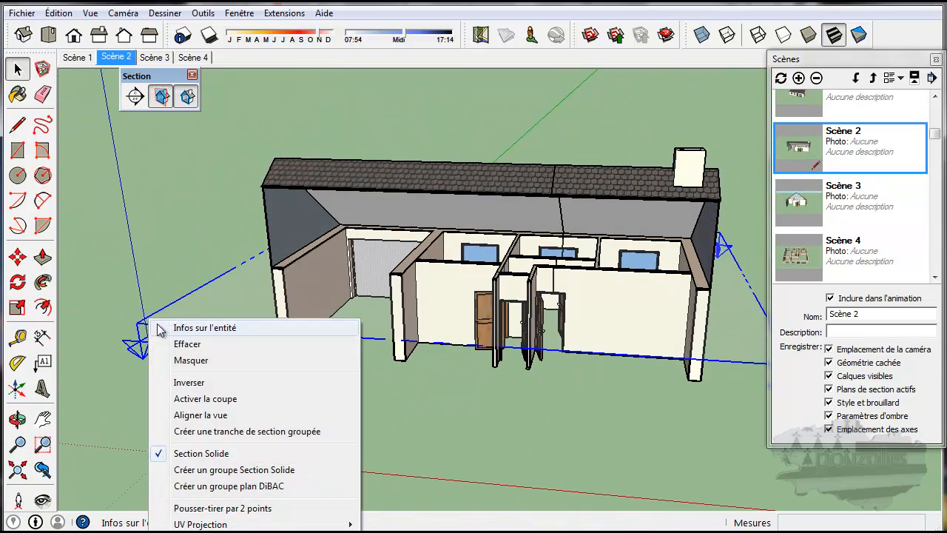
pyautogui.click(194, 360)
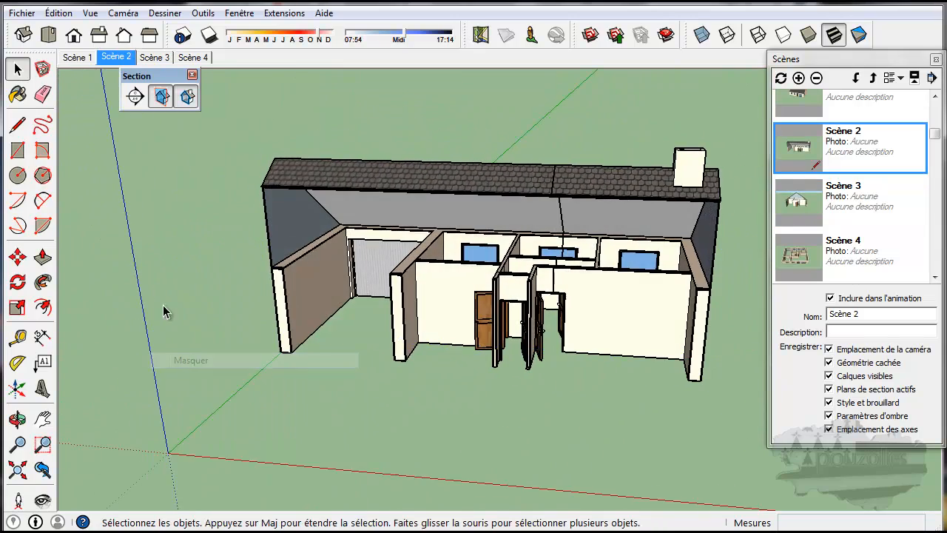
pyautogui.rightClick(116, 59)
pyautogui.click(143, 121)
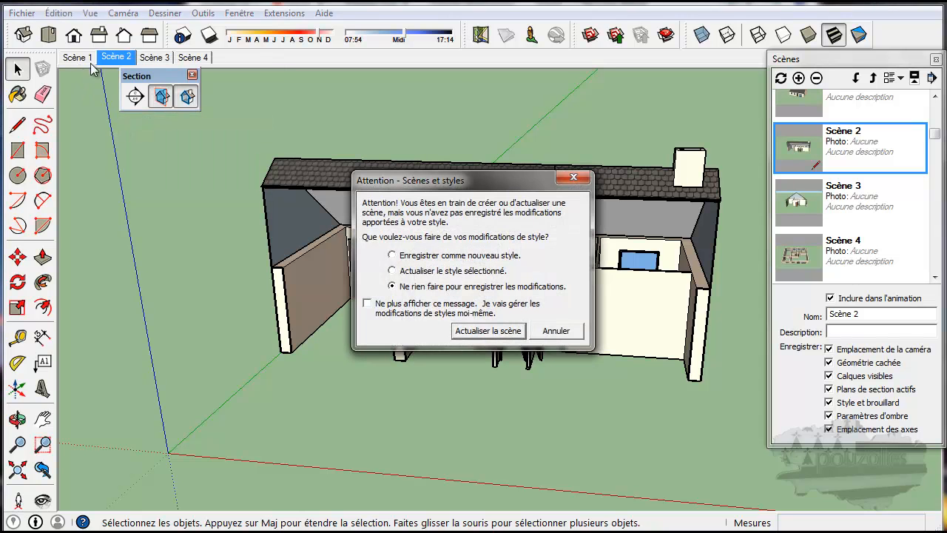
pyautogui.click(498, 339)
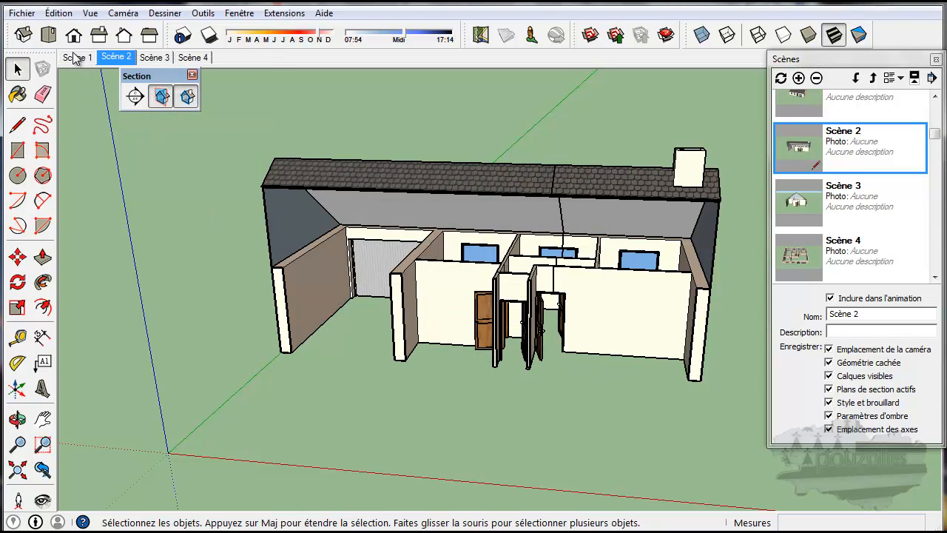
# - Hide the inactive horizontal section plane in Scène 1 and update the scene without saving the style changes
pyautogui.click(76, 57)
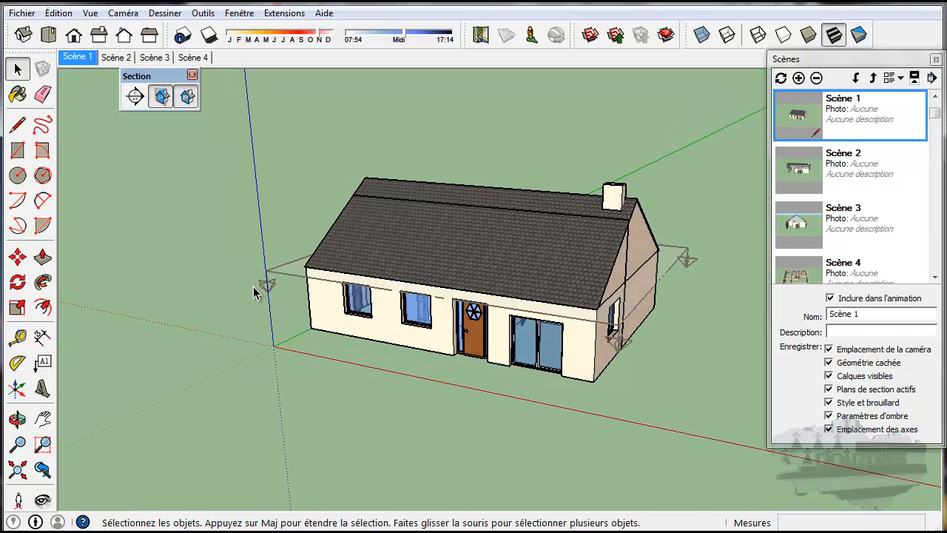
pyautogui.rightClick(296, 275)
pyautogui.click(318, 302)
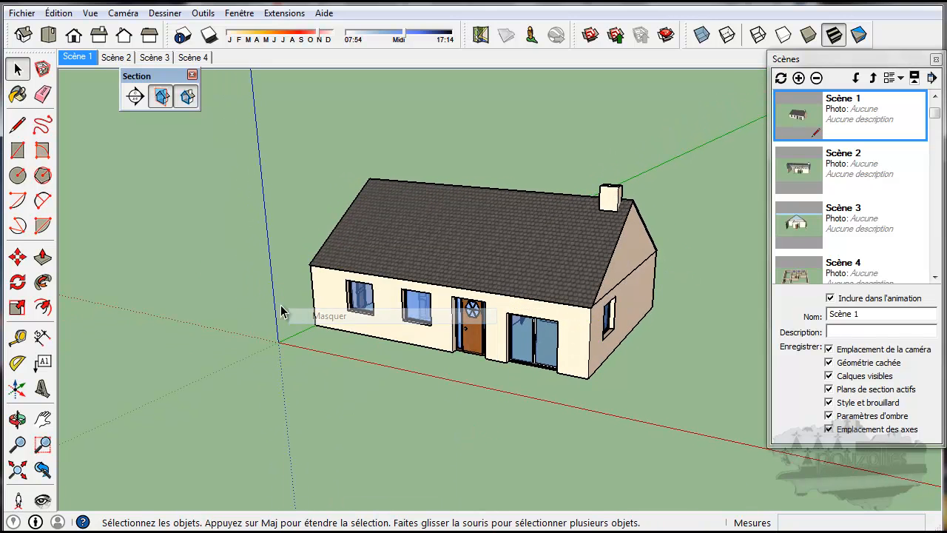
pyautogui.rightClick(81, 59)
pyautogui.click(108, 118)
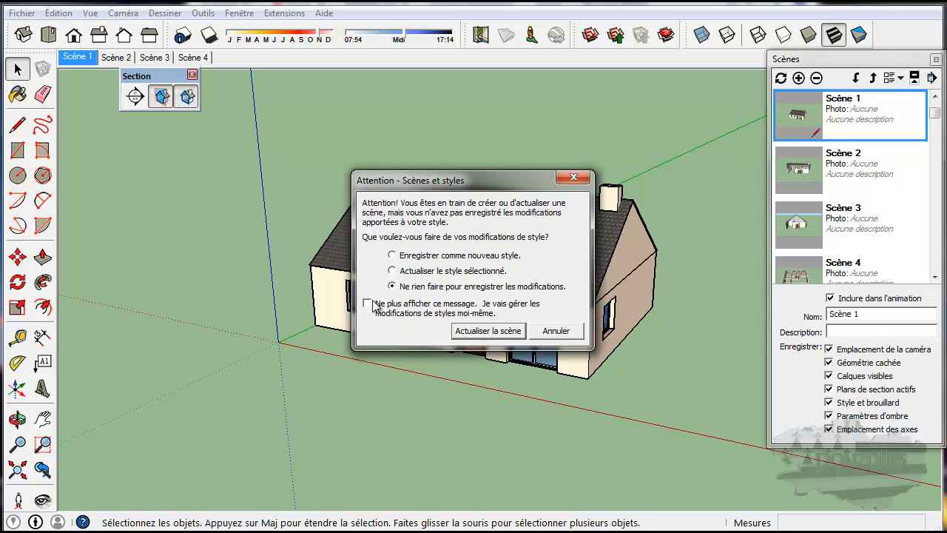
pyautogui.click(507, 334)
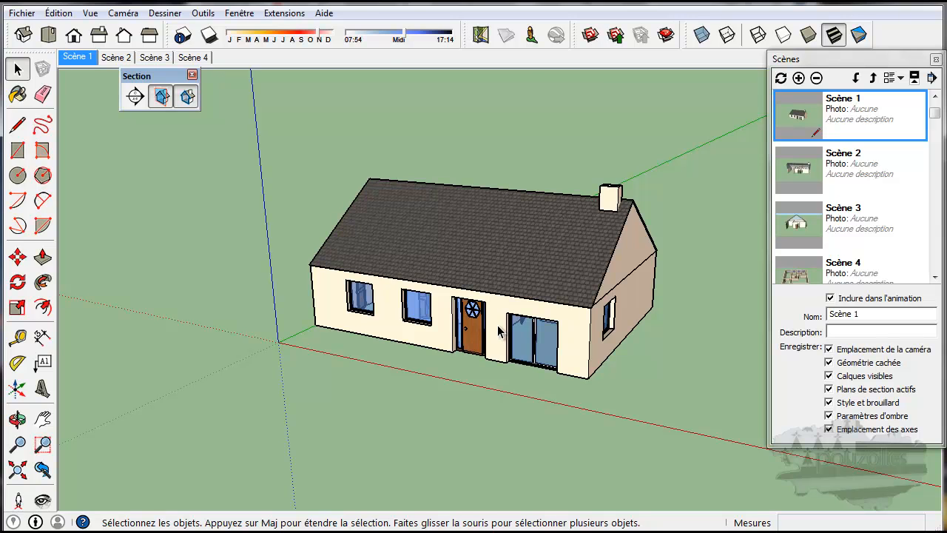
# - Go through Scène 2, Scène 3 and Scène 4 to check the section transitions without visible section planes
pyautogui.click(117, 58)
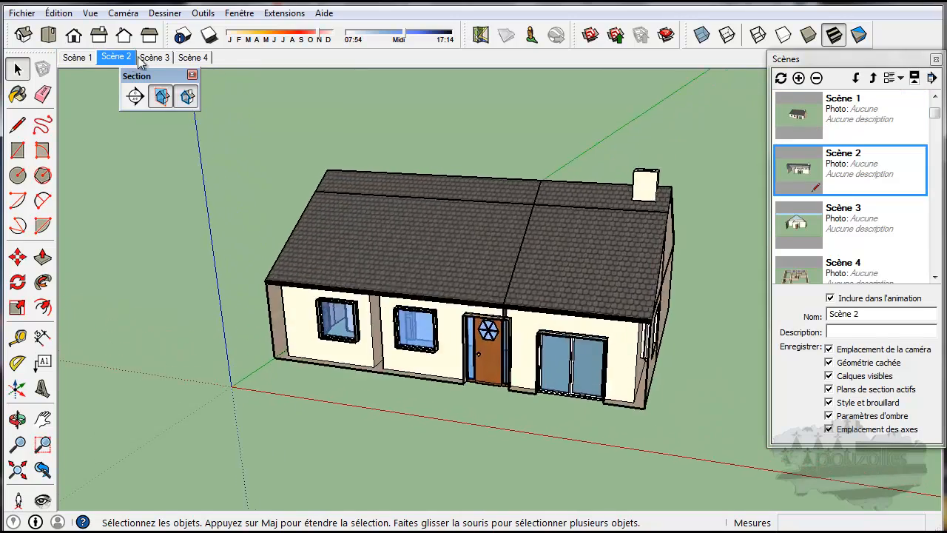
pyautogui.click(155, 58)
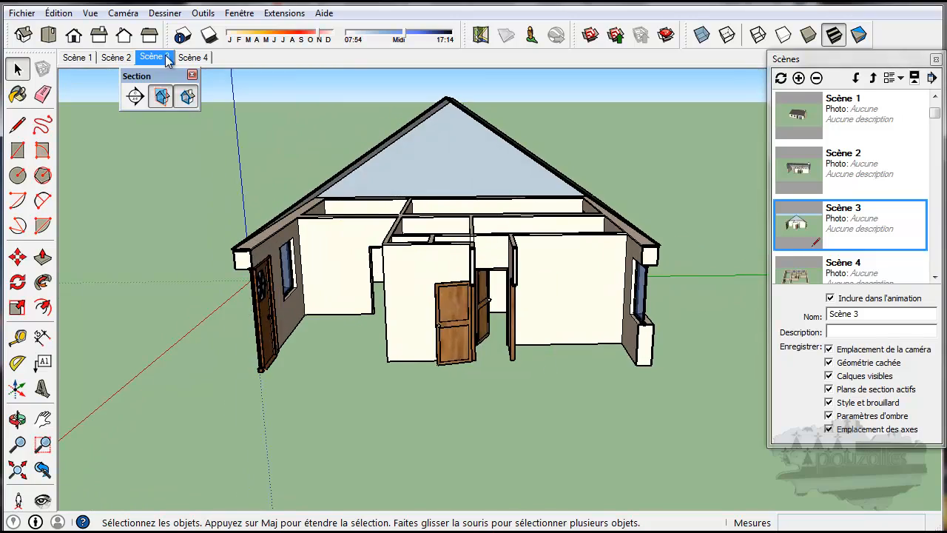
pyautogui.click(201, 62)
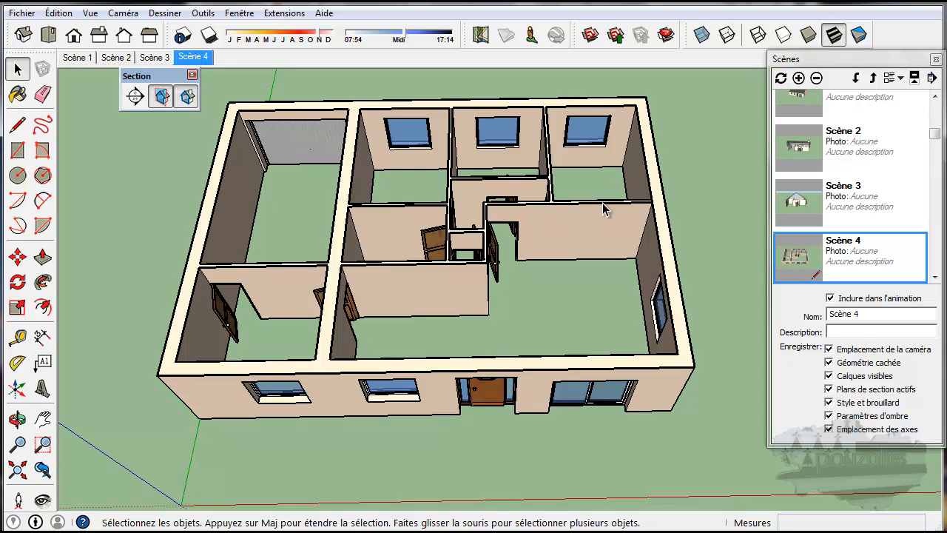
# - Dimension the overall length of the front facade between its two base corners, placing the dimension in front of the house in Scène 4
pyautogui.click(42, 337)
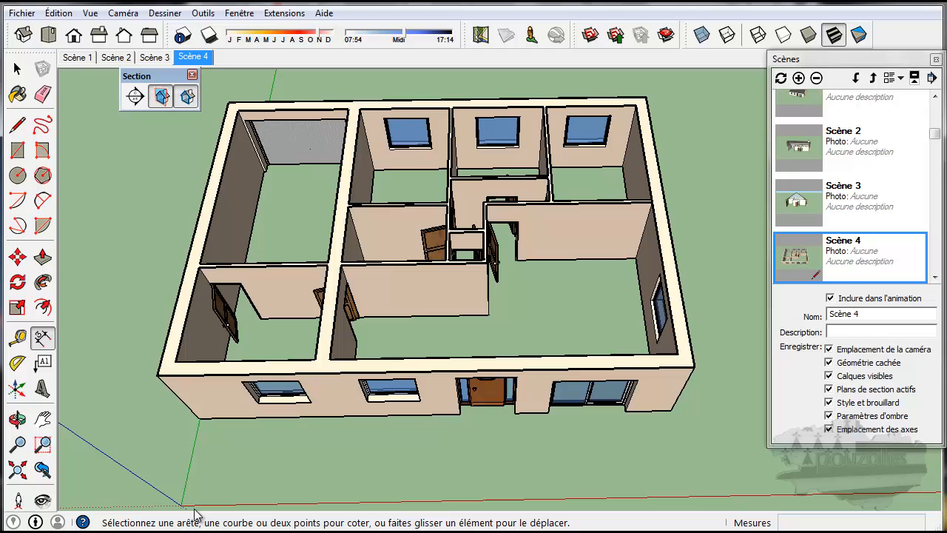
pyautogui.click(198, 417)
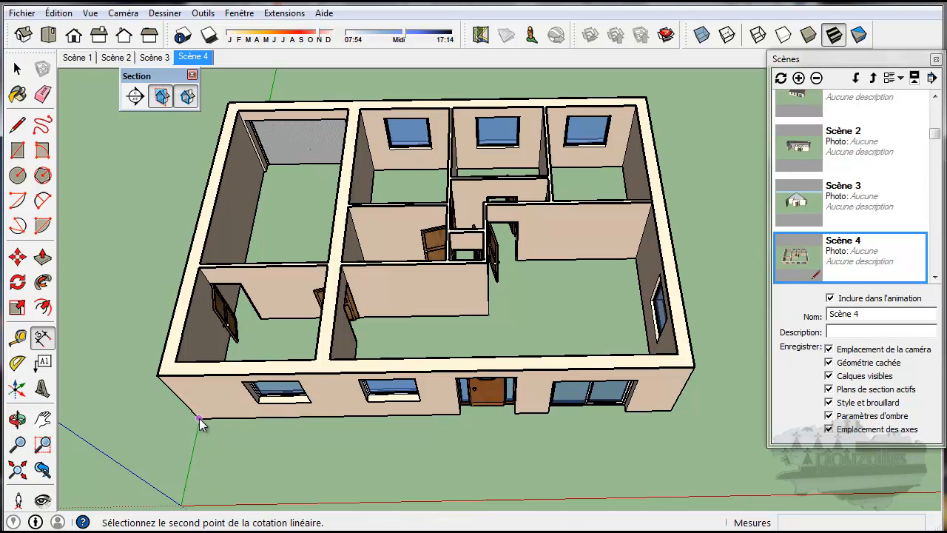
pyautogui.click(673, 412)
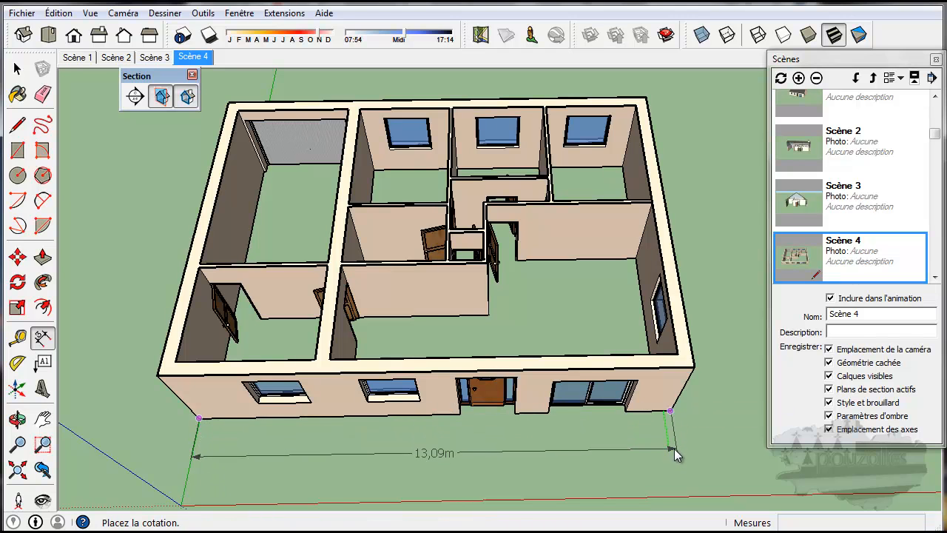
pyautogui.click(674, 448)
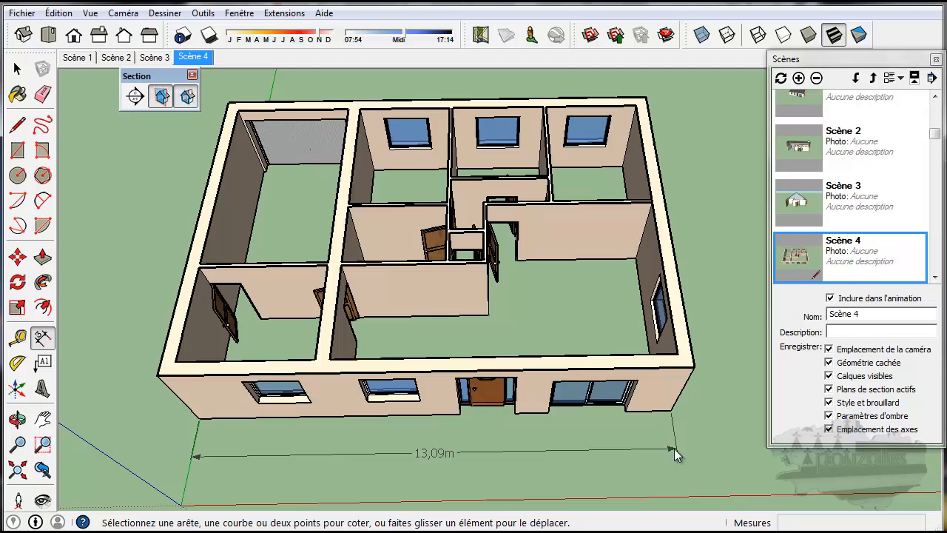
# - Try to dimension the gable side of the house between the two upper corners of the cut outer wall
pyautogui.click(695, 367)
pyautogui.click(646, 98)
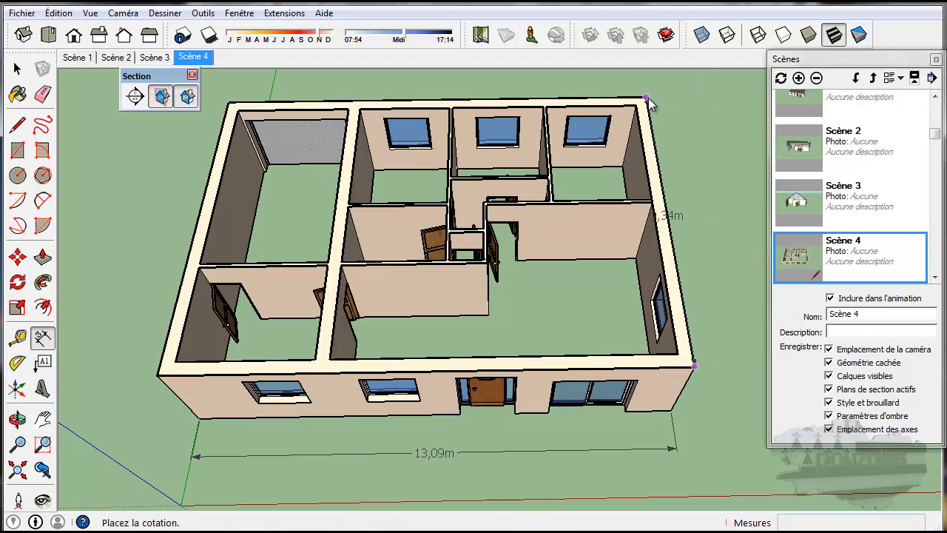
pyautogui.press('Escape')
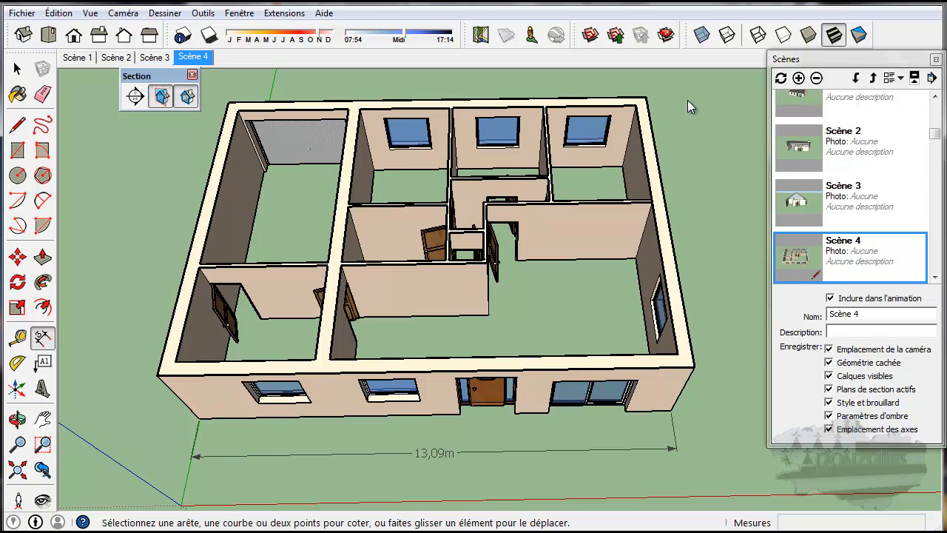
pyautogui.click(645, 98)
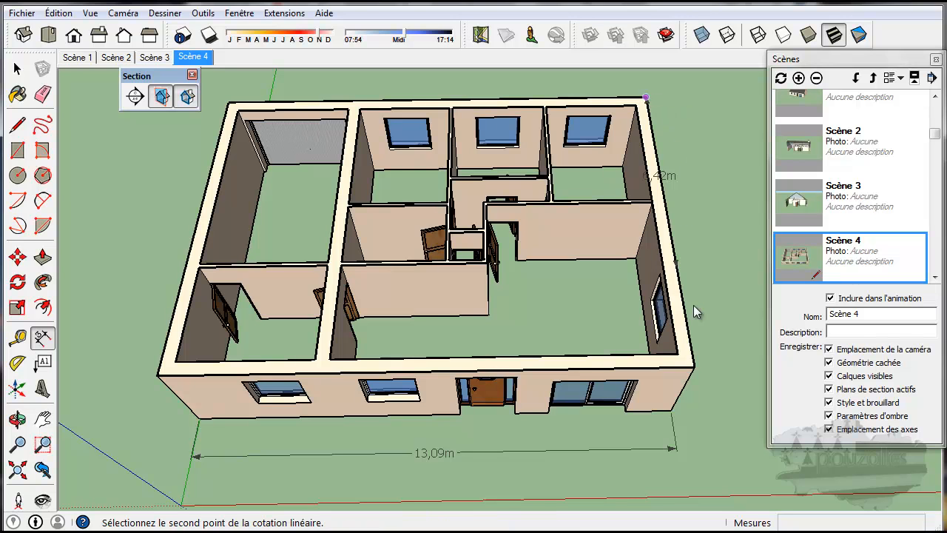
pyautogui.click(695, 367)
pyautogui.press('Escape')
# - Dimension the gable side of the house between its base corners, placing the dimension on the ground outside the wall
pyautogui.moveTo(740, 365)
pyautogui.mouseDown(button='middle')
pyautogui.moveTo(723, 357)
pyautogui.moveTo(680, 296)
pyautogui.moveTo(691, 298)
pyautogui.moveTo(648, 297)
pyautogui.moveTo(611, 275)
pyautogui.moveTo(590, 330)
pyautogui.mouseUp(button='middle')
pyautogui.scroll(-2, 589, 330)
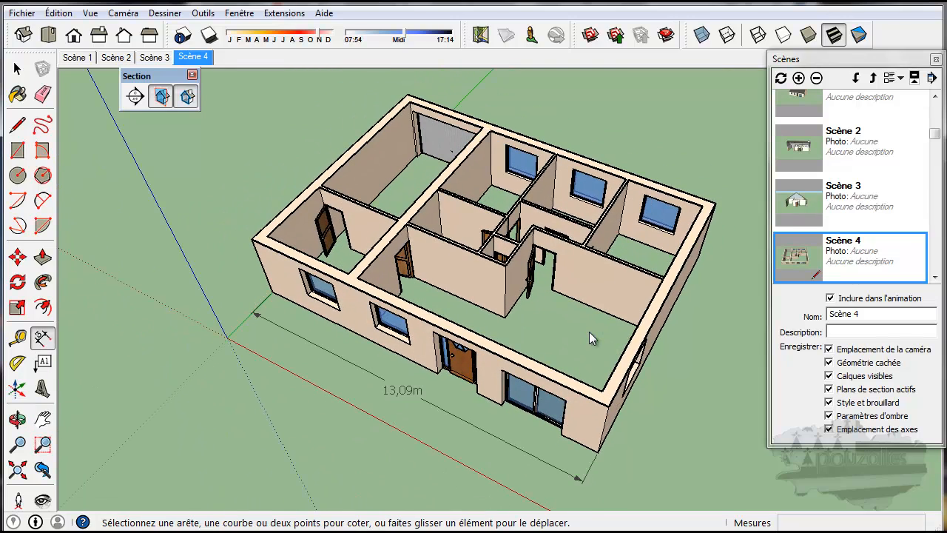
pyautogui.click(602, 456)
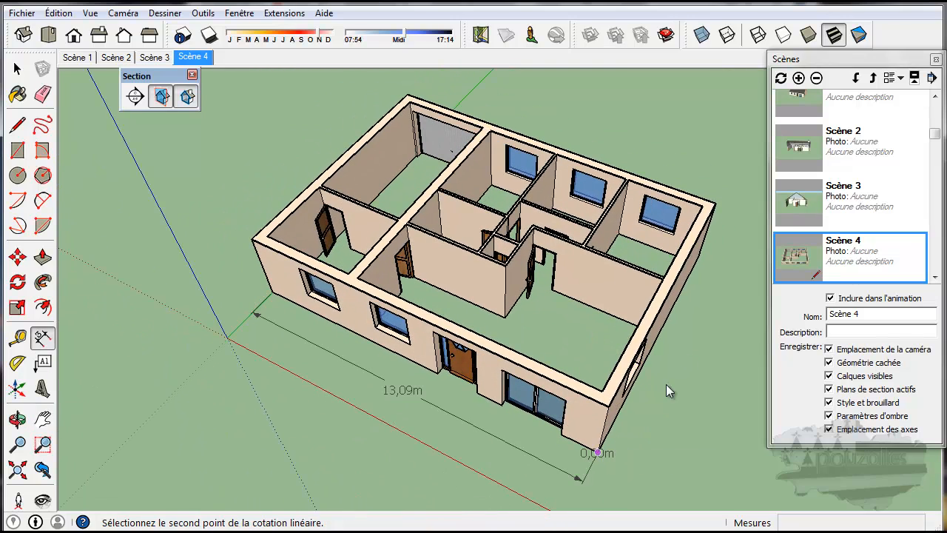
pyautogui.click(700, 261)
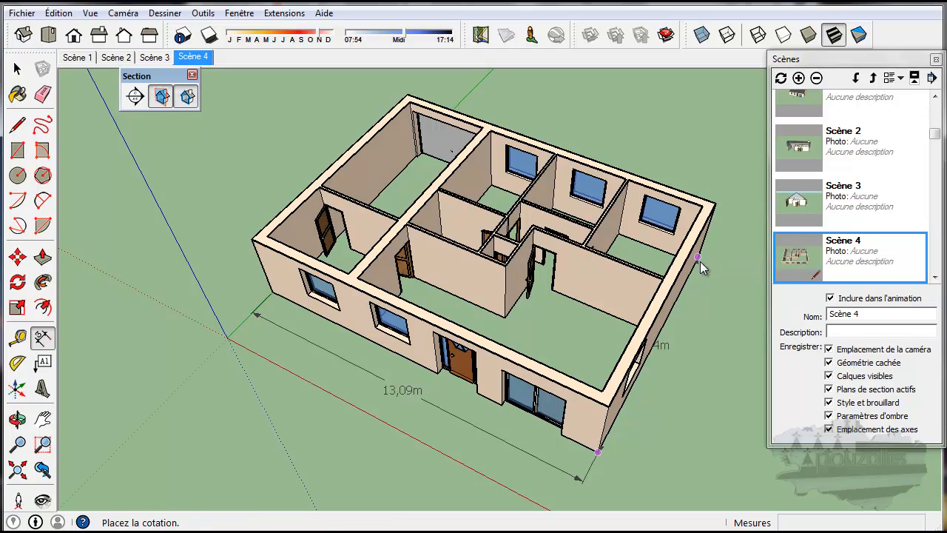
pyautogui.click(745, 286)
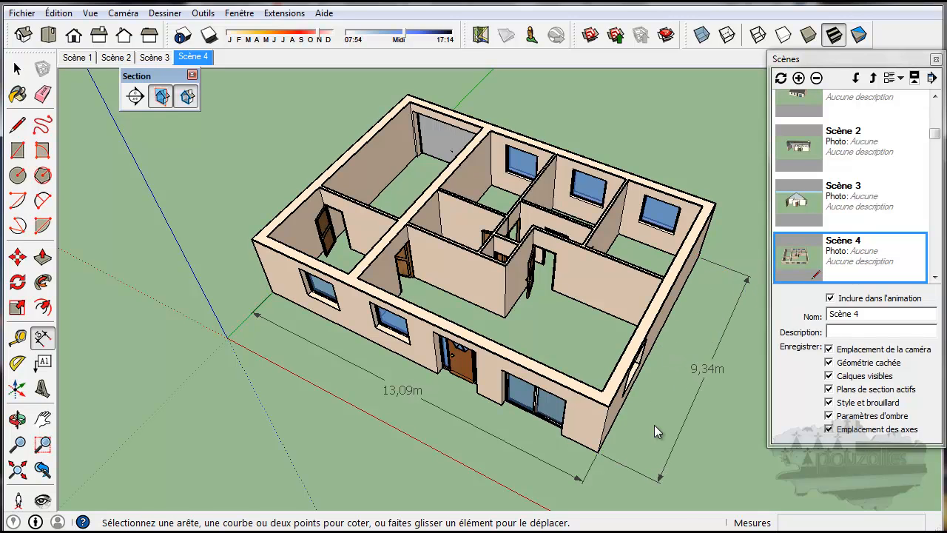
# - Dimension the living room's interior doorway width, placed above the rear wall, and update Scène 4 without saving the style changes
pyautogui.click(534, 246)
pyautogui.click(555, 253)
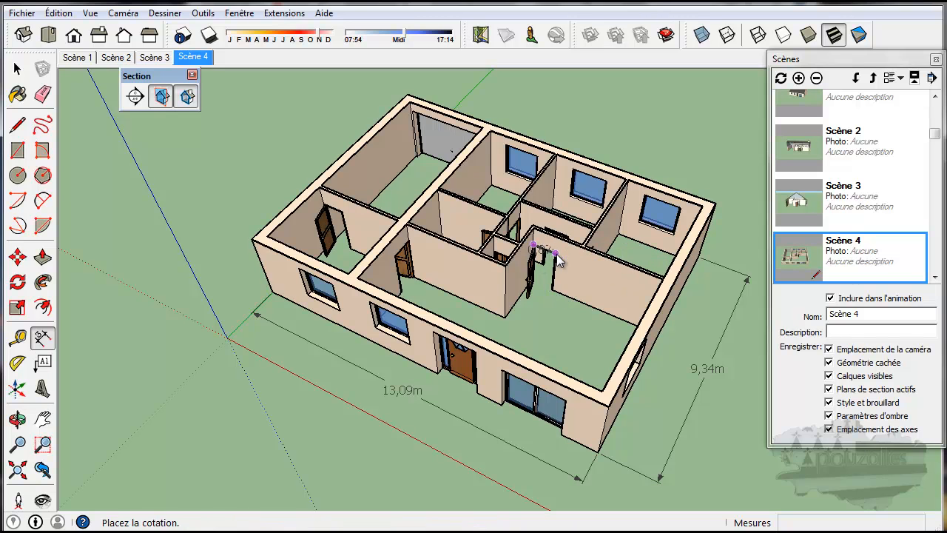
pyautogui.click(577, 125)
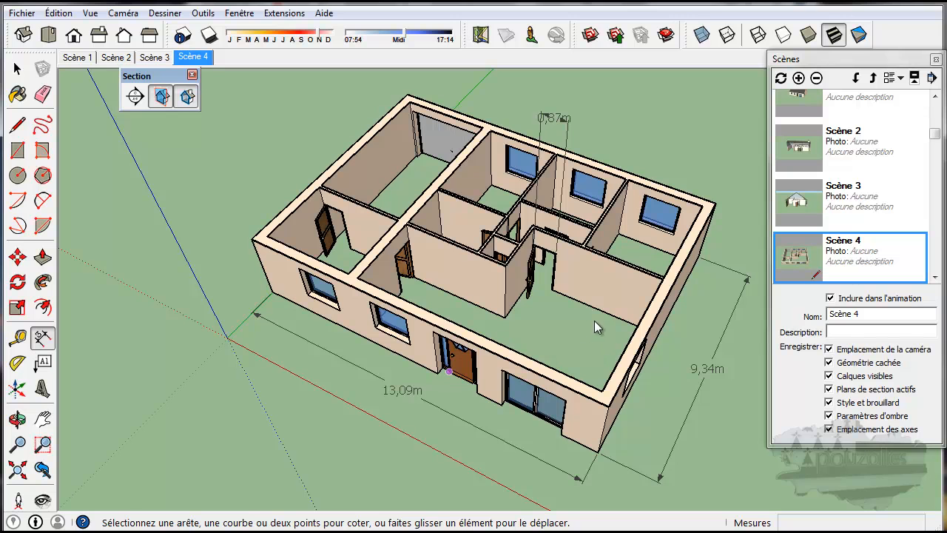
pyautogui.rightClick(184, 61)
pyautogui.click(226, 119)
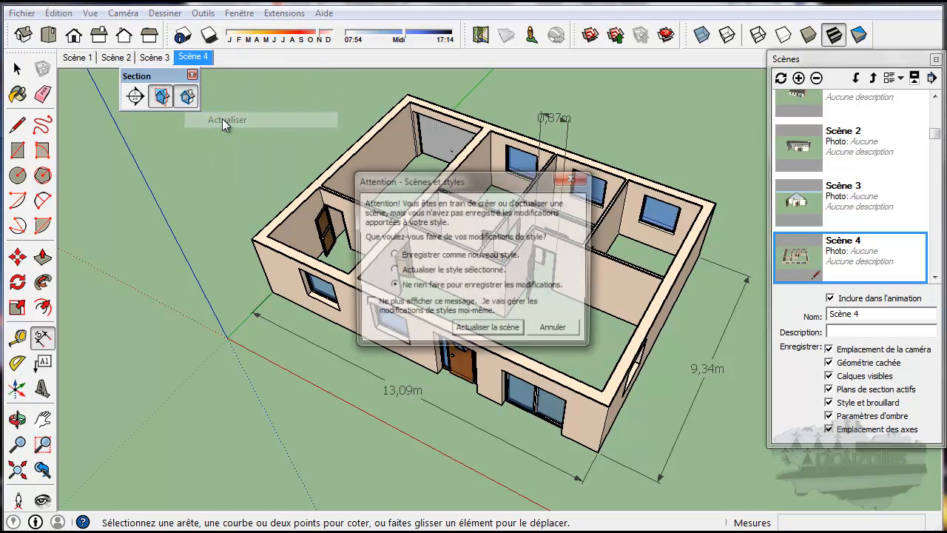
pyautogui.click(467, 330)
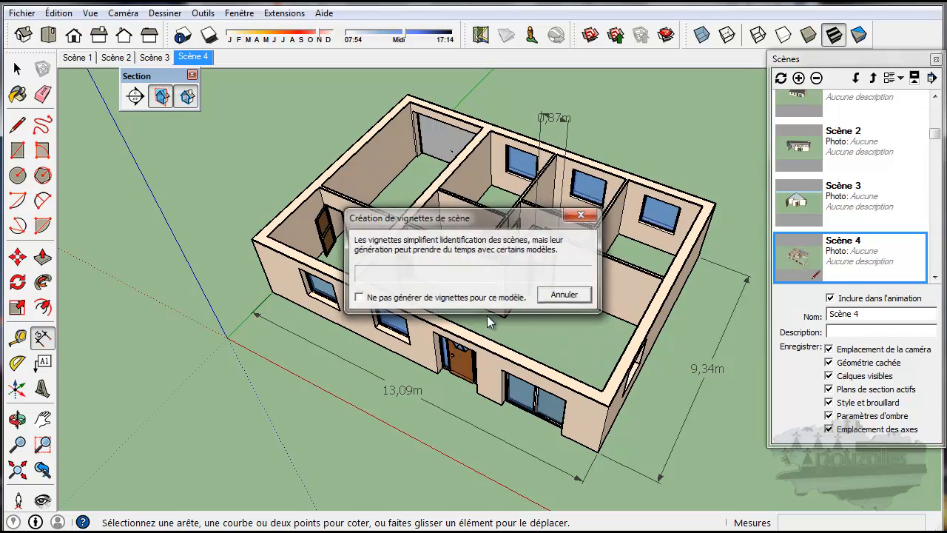
# - Hide the doorway width dimension in Scène 2 and update the scene without saving the style changes
pyautogui.click(154, 58)
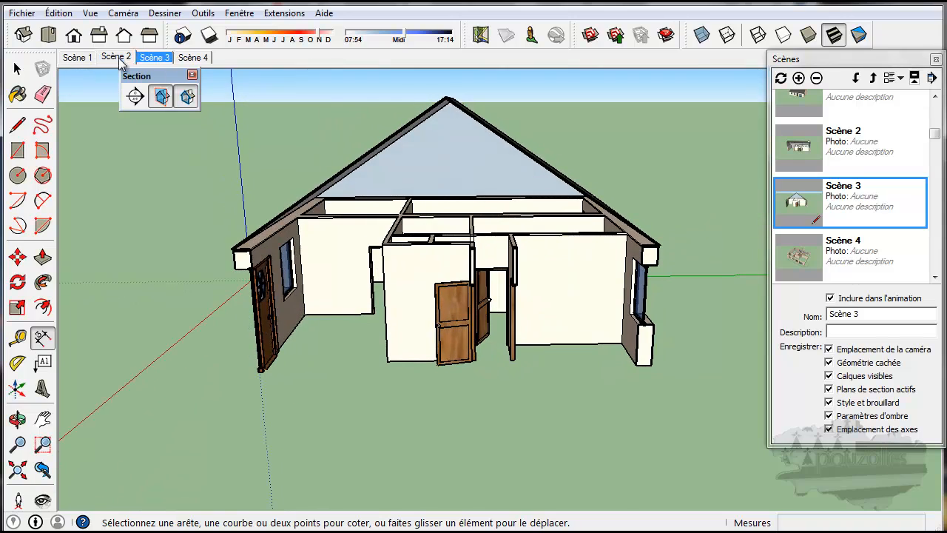
pyautogui.click(119, 59)
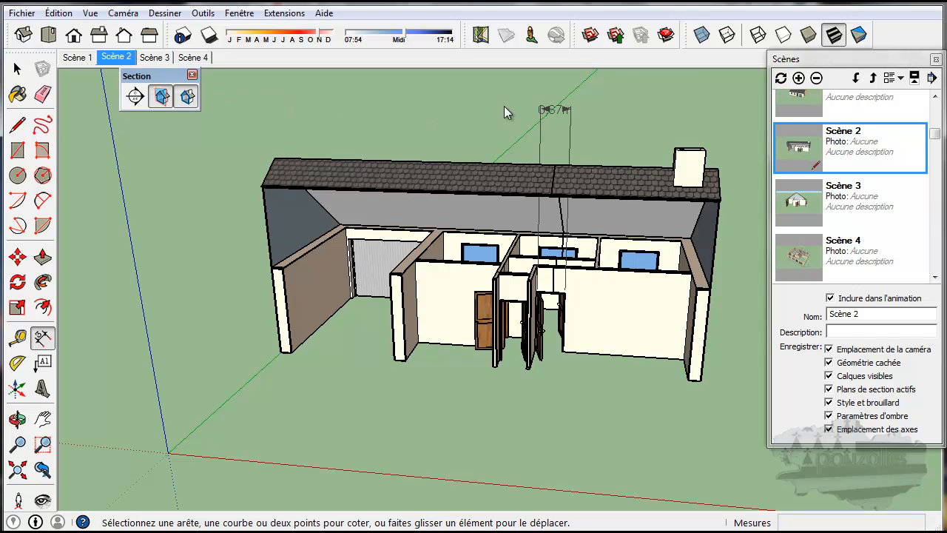
pyautogui.rightClick(565, 109)
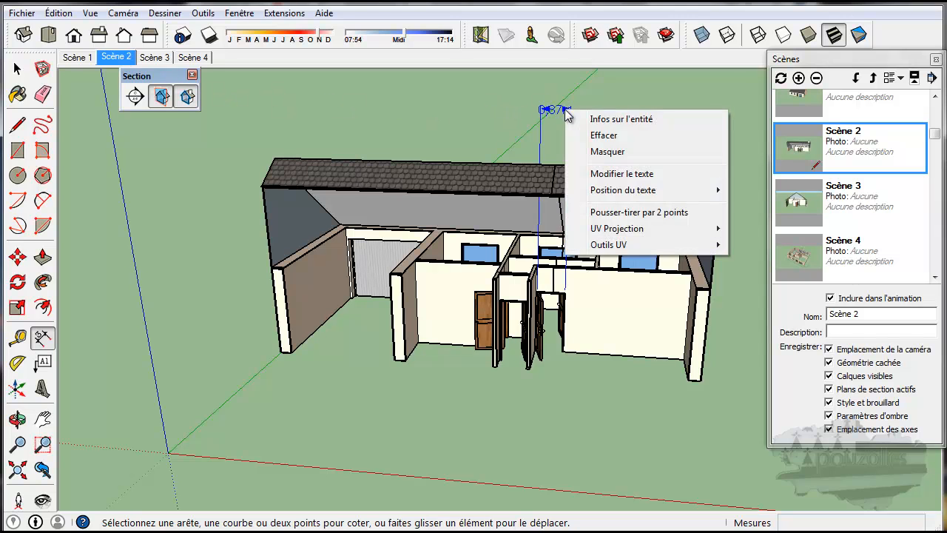
pyautogui.click(604, 136)
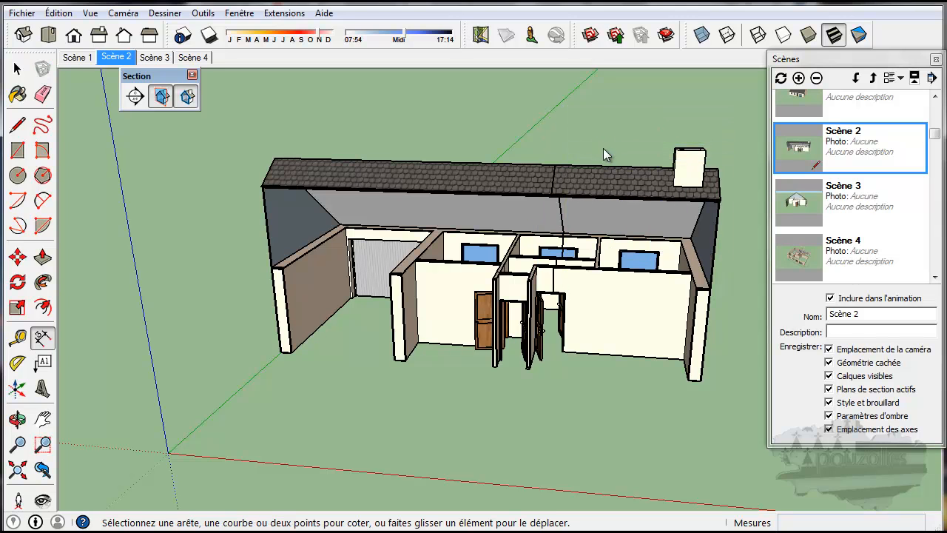
pyautogui.rightClick(119, 59)
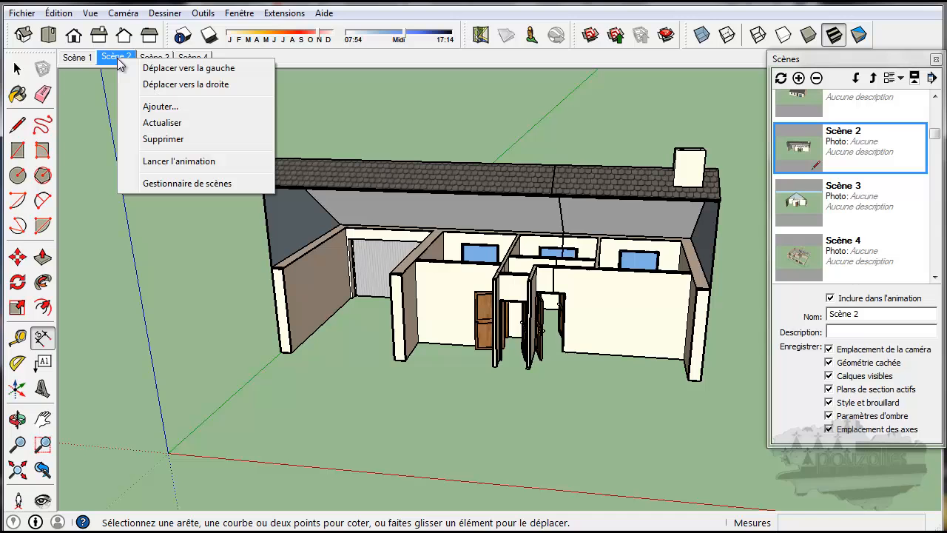
pyautogui.click(160, 122)
pyautogui.click(484, 330)
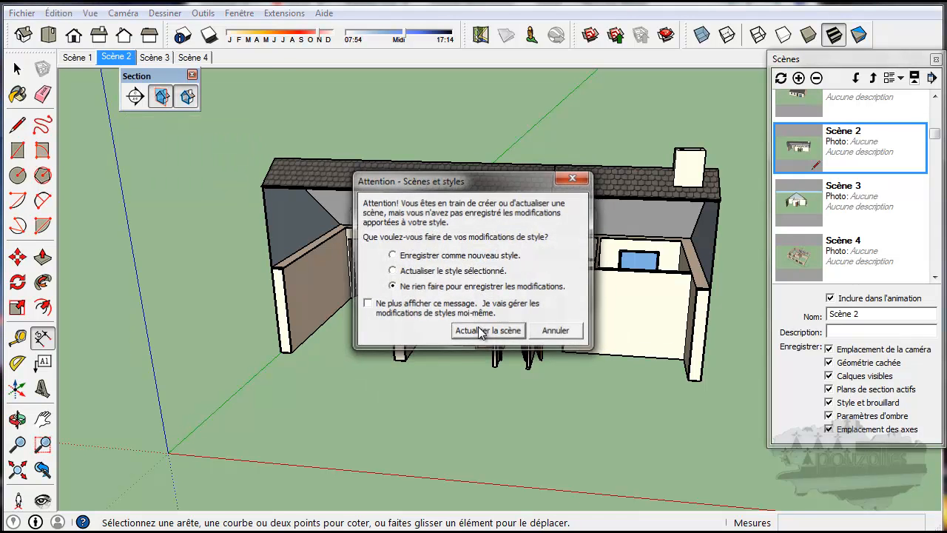
# - Hide the two overlapping duplicate dimensions beside the gable's upper wall edge in Scène 1
pyautogui.click(193, 58)
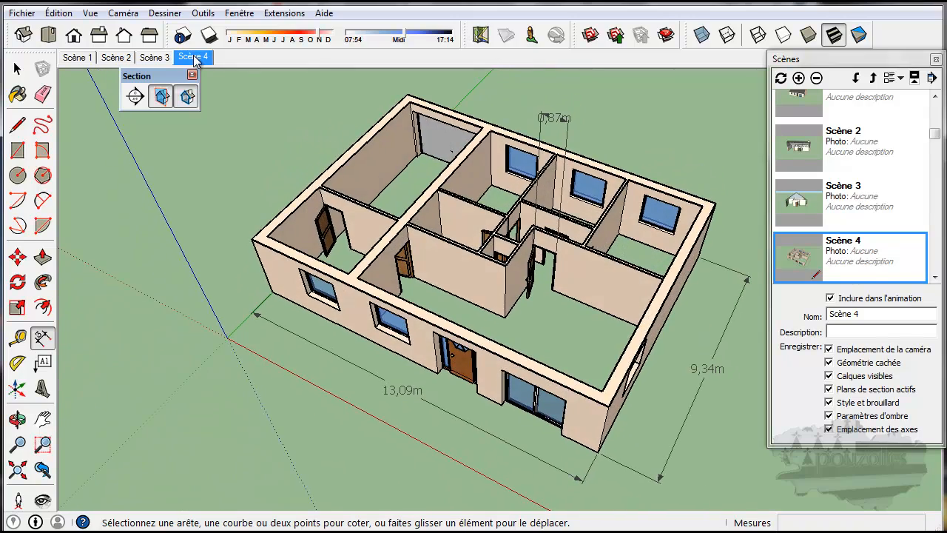
pyautogui.click(77, 58)
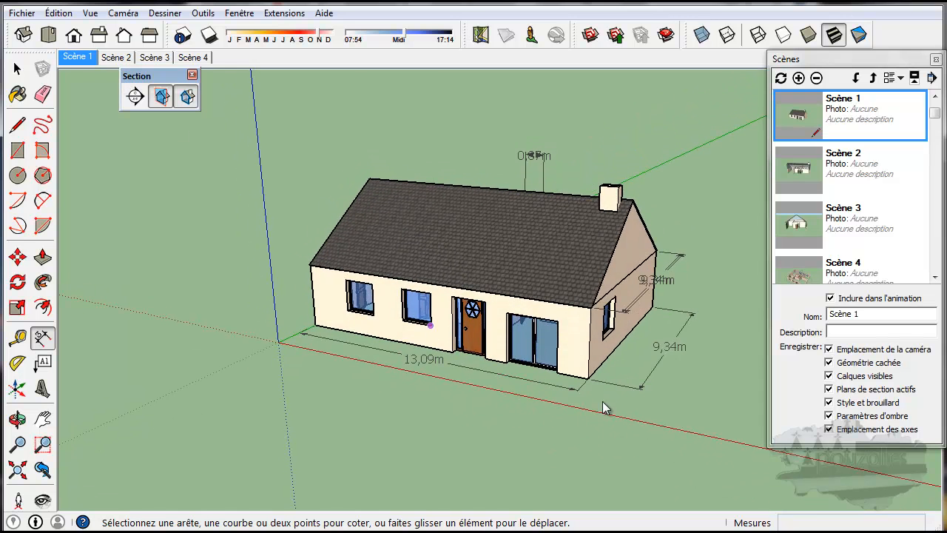
pyautogui.moveTo(635, 335); pyautogui.dragTo(649, 311, button='middle')
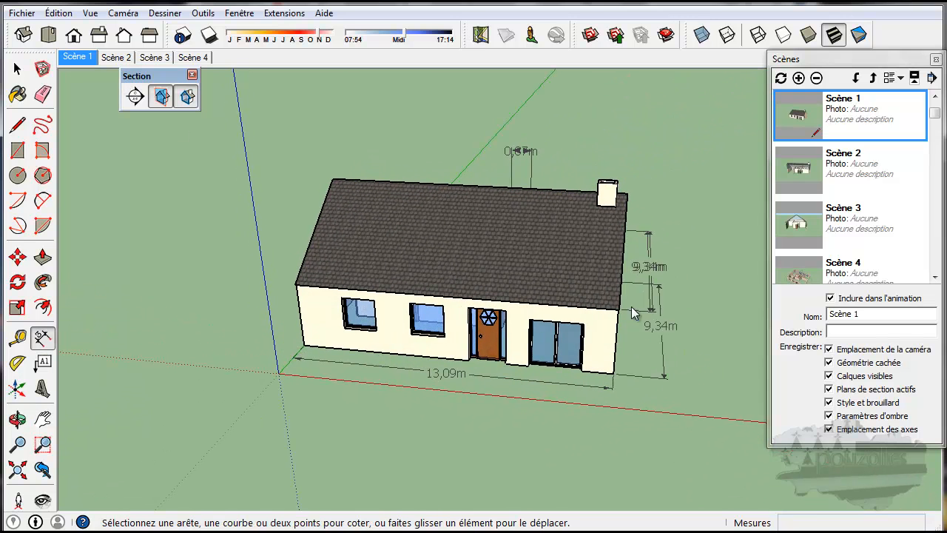
pyautogui.click(649, 309)
pyautogui.click(17, 68)
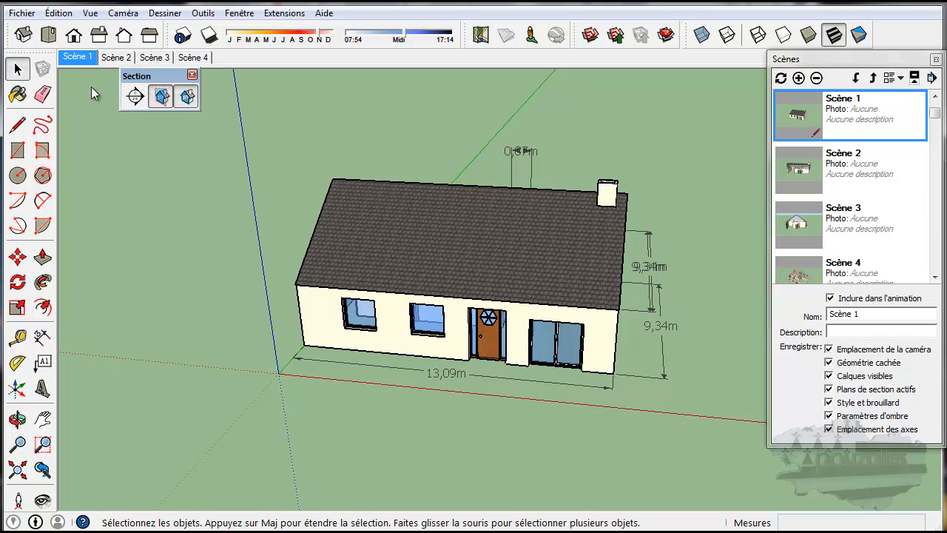
pyautogui.click(642, 255)
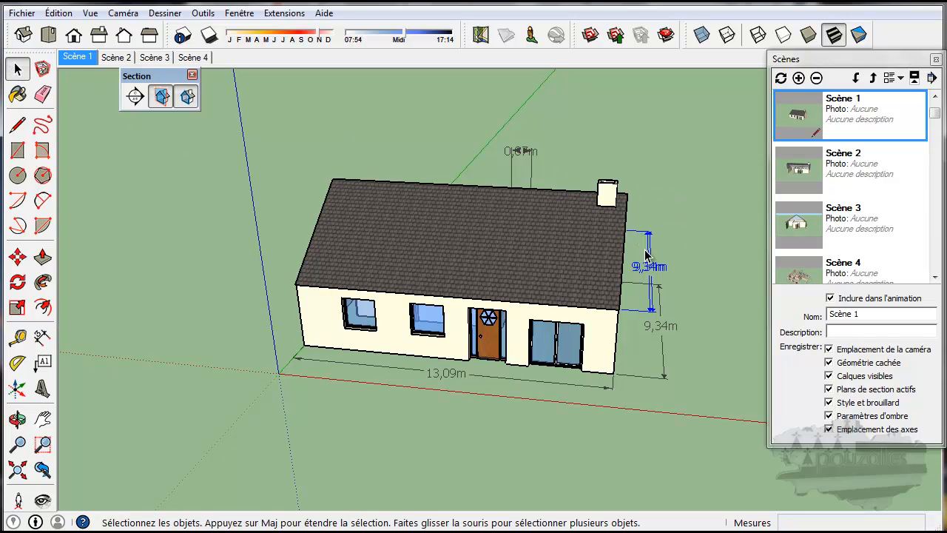
pyautogui.rightClick(648, 243)
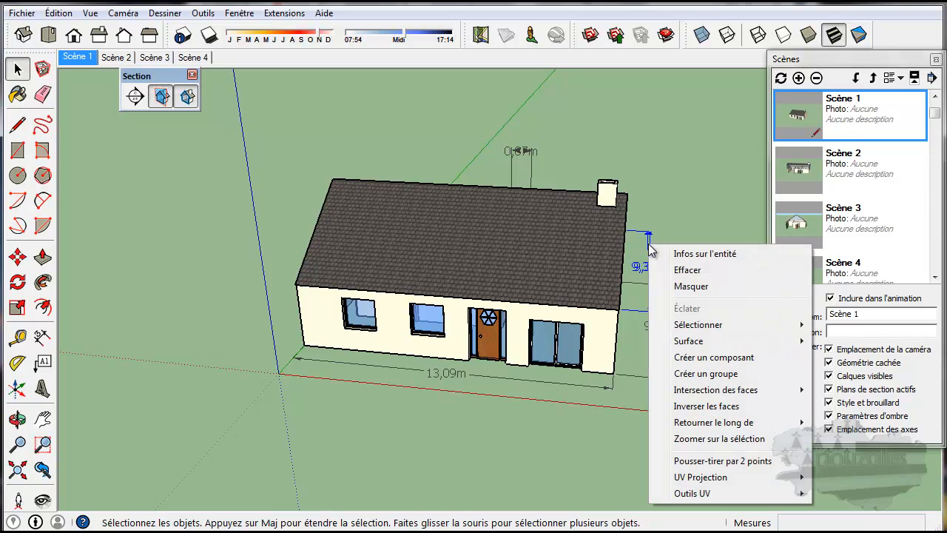
pyautogui.click(687, 271)
# - Hide the doorway width dimension above the roof in Scène 1 and update the scene without saving the style changes
pyautogui.click(504, 153)
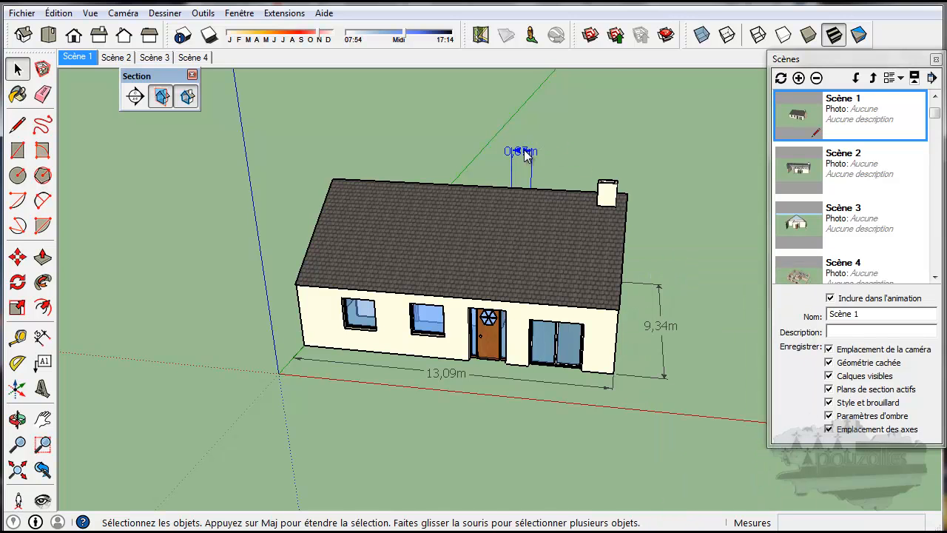
pyautogui.rightClick(521, 150)
pyautogui.click(563, 179)
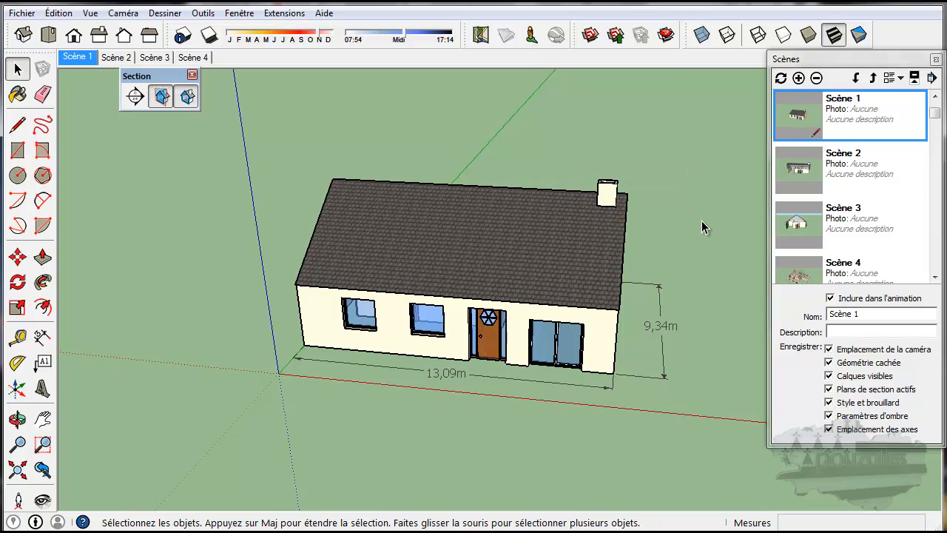
pyautogui.moveTo(703, 227); pyautogui.dragTo(437, 166, button='middle')
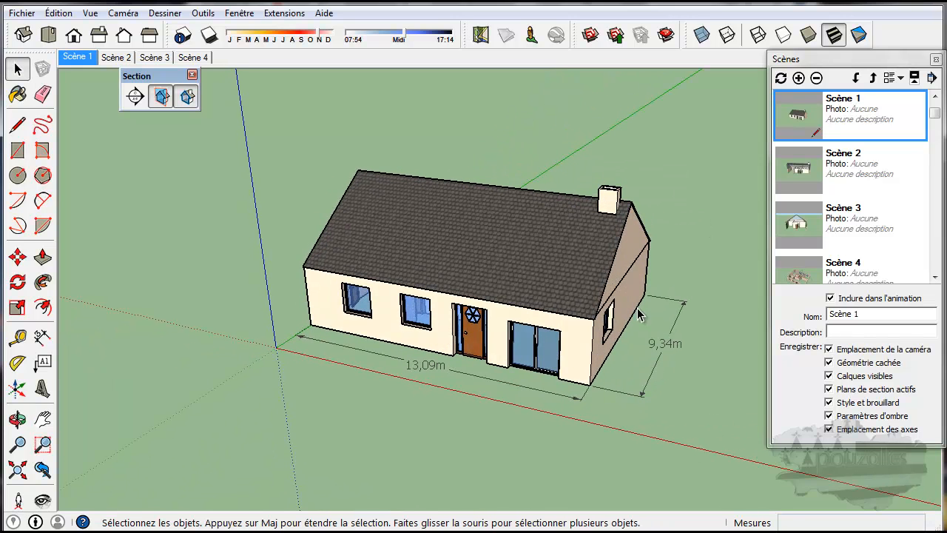
pyautogui.rightClick(80, 59)
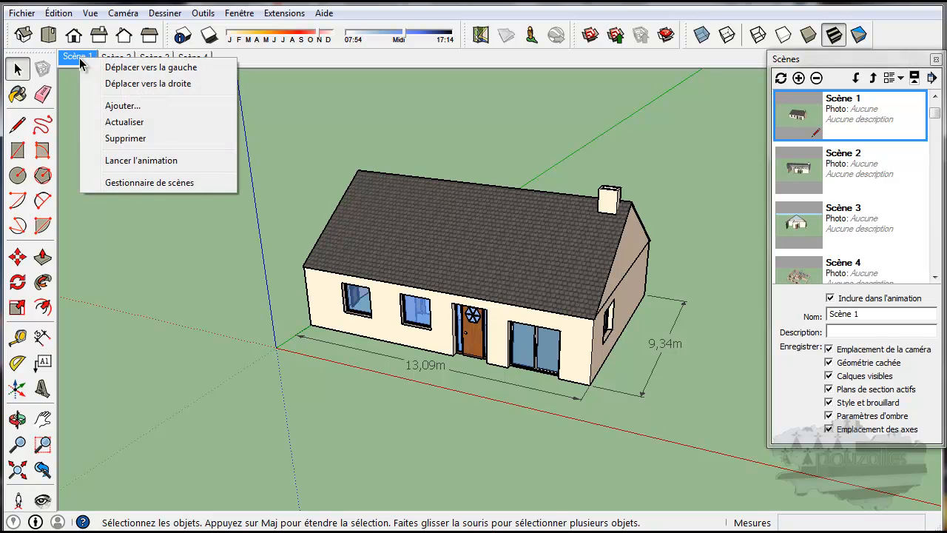
pyautogui.click(118, 122)
pyautogui.click(489, 331)
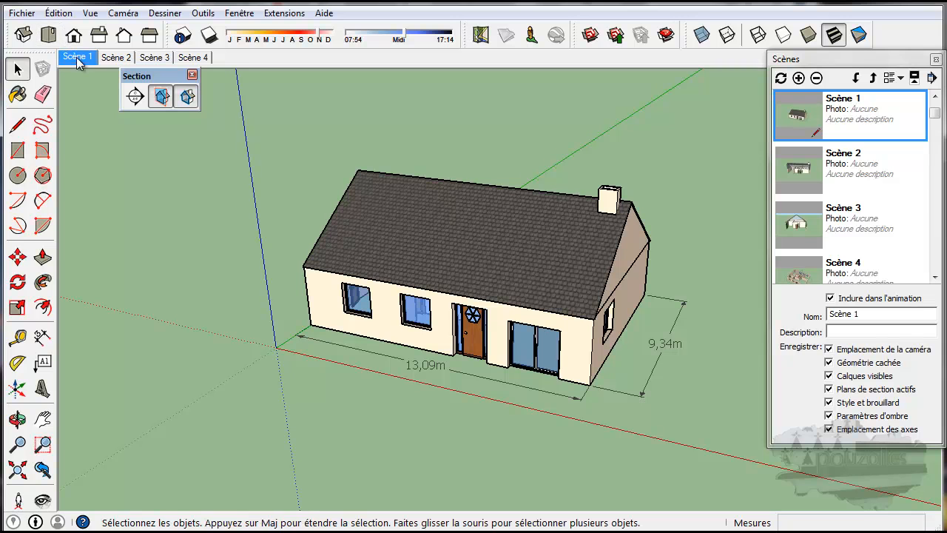
# - Play through Scène 2, Scène 3 and Scène 4 to check their section cuts and dimensions
pyautogui.click(118, 59)
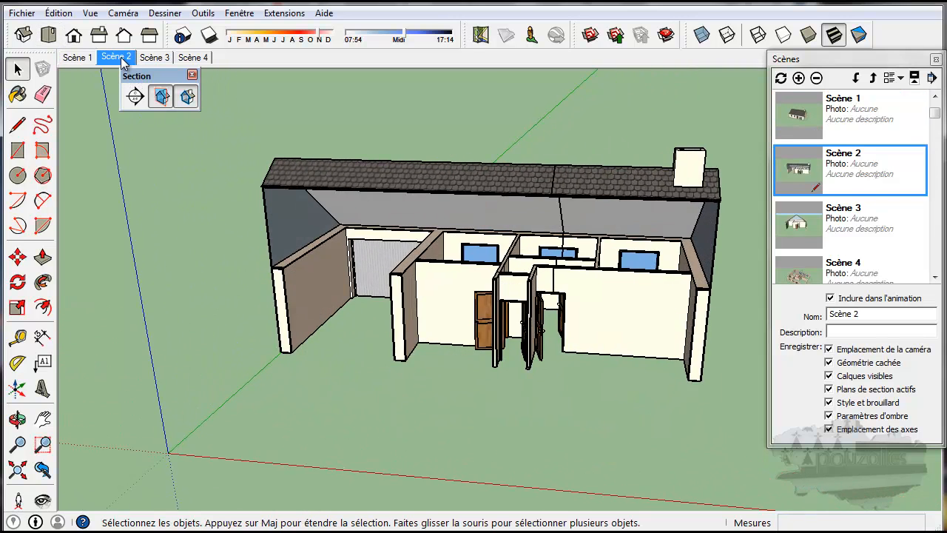
pyautogui.click(156, 58)
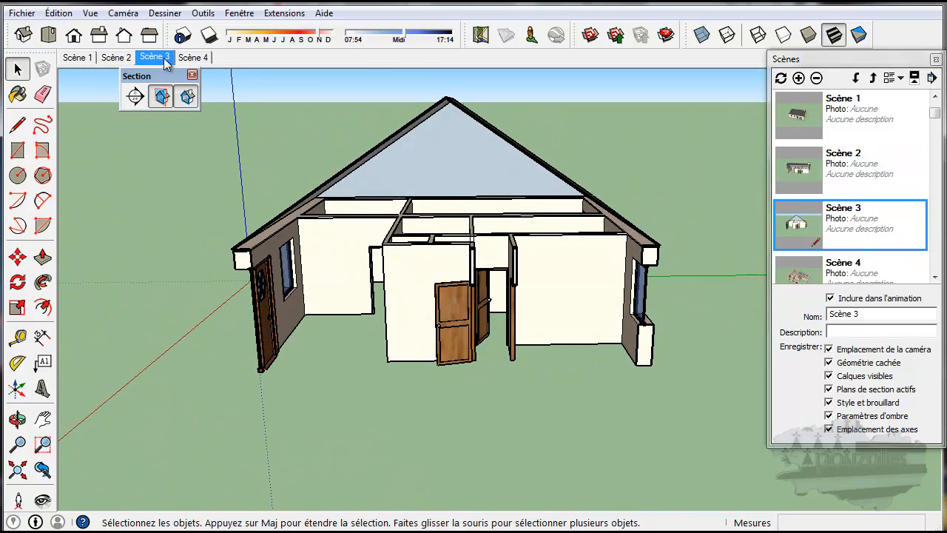
pyautogui.click(193, 58)
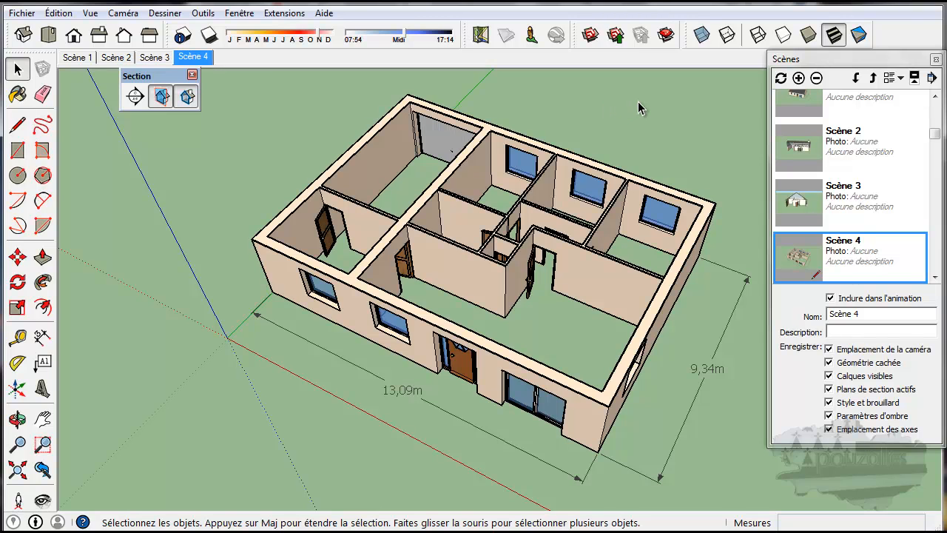
# - In Scène 1, place a section plane on the front roof slope and move it about 1.82 m into the house
pyautogui.click(792, 107)
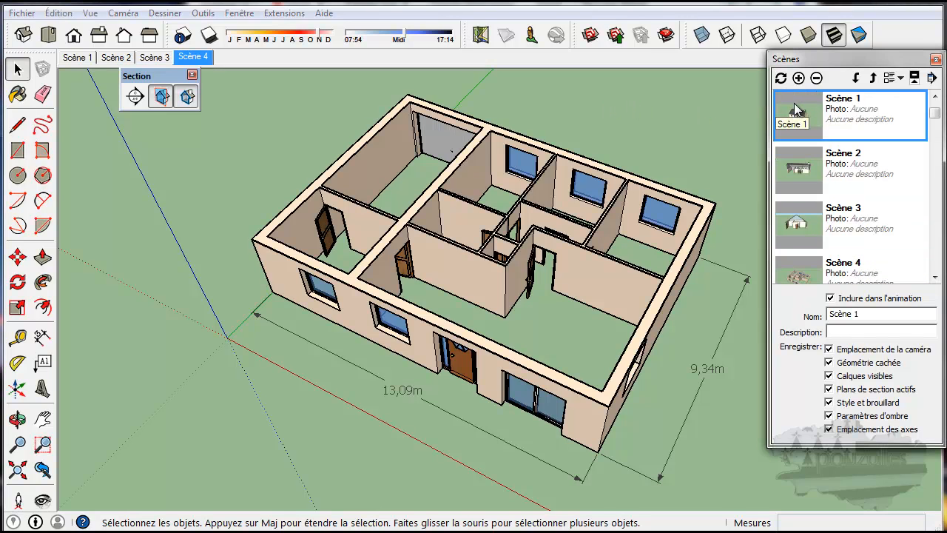
pyautogui.click(77, 57)
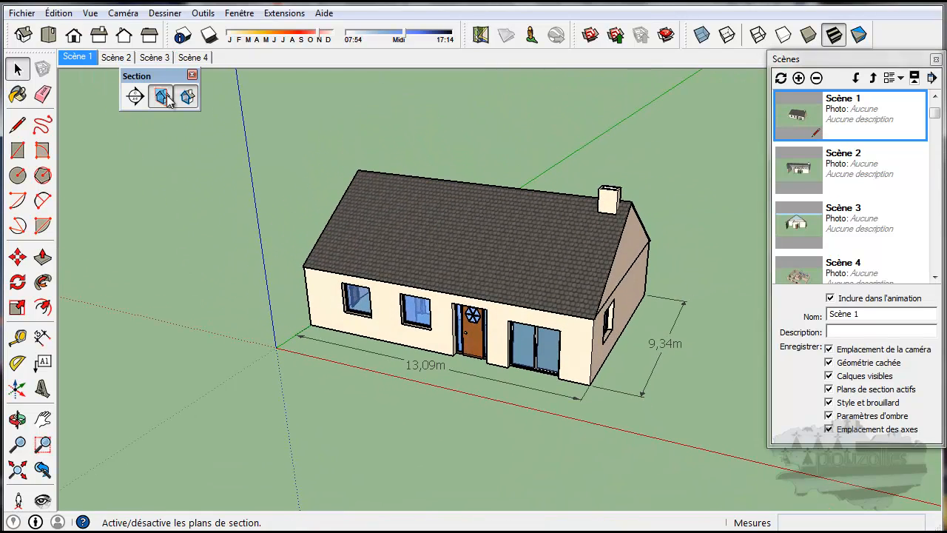
pyautogui.click(136, 97)
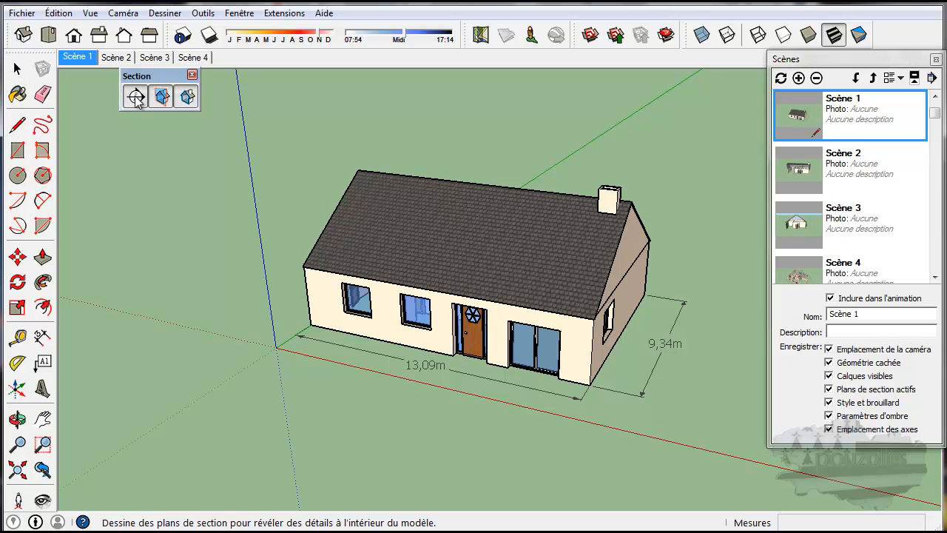
pyautogui.click(460, 236)
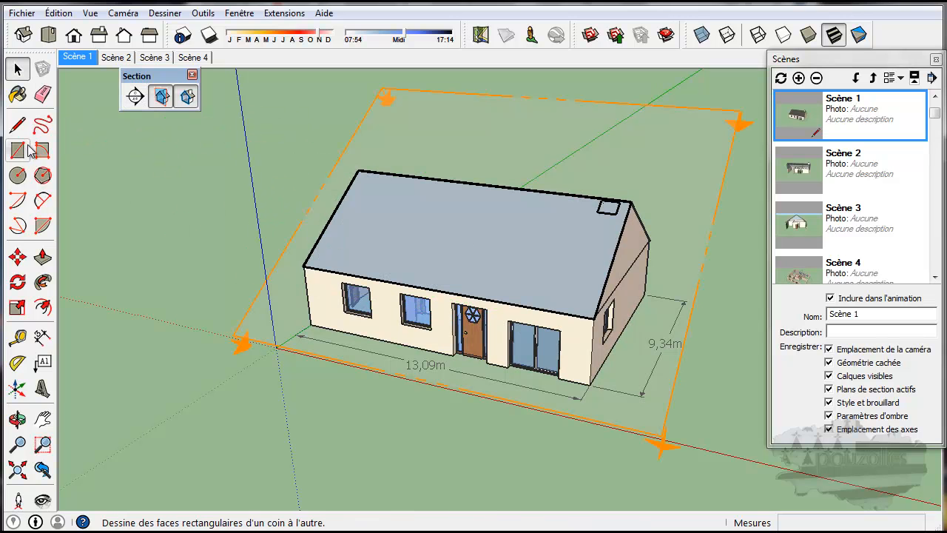
pyautogui.click(18, 256)
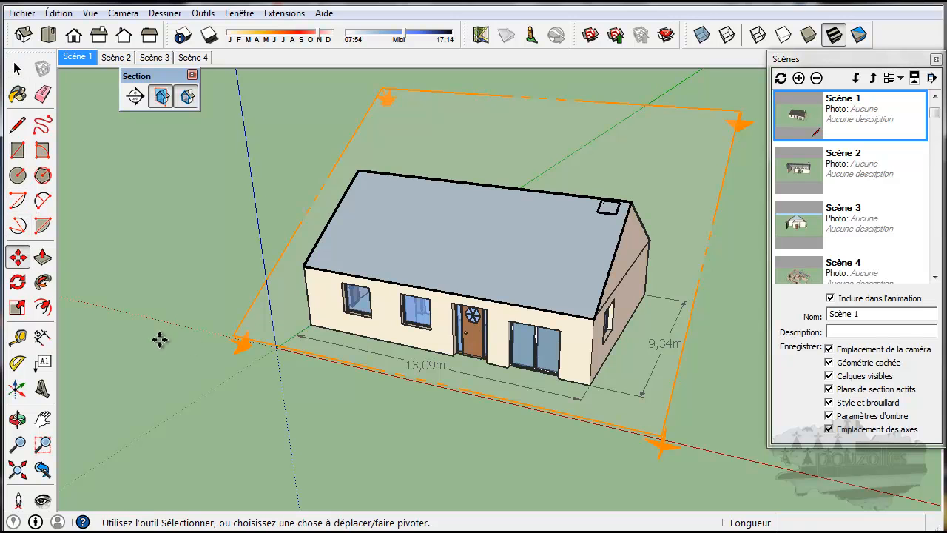
pyautogui.click(244, 344)
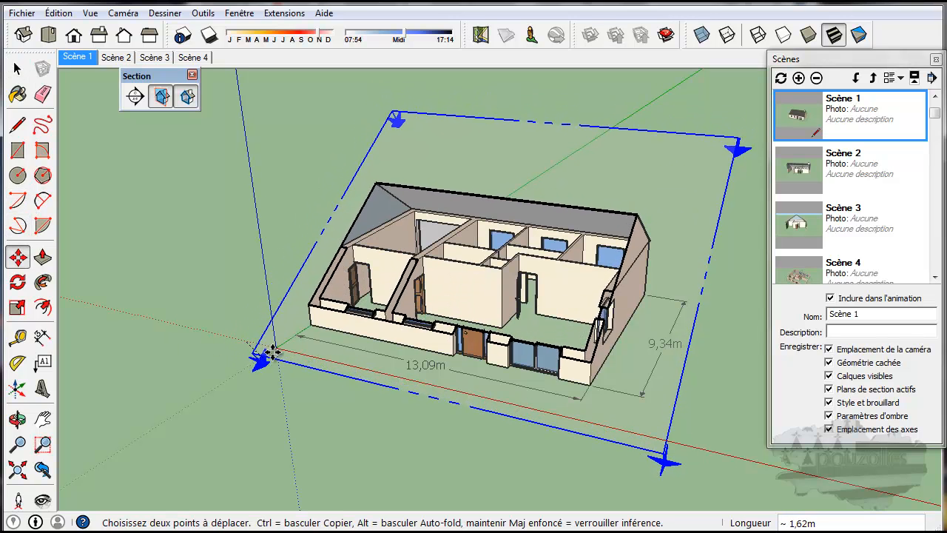
pyautogui.click(268, 352)
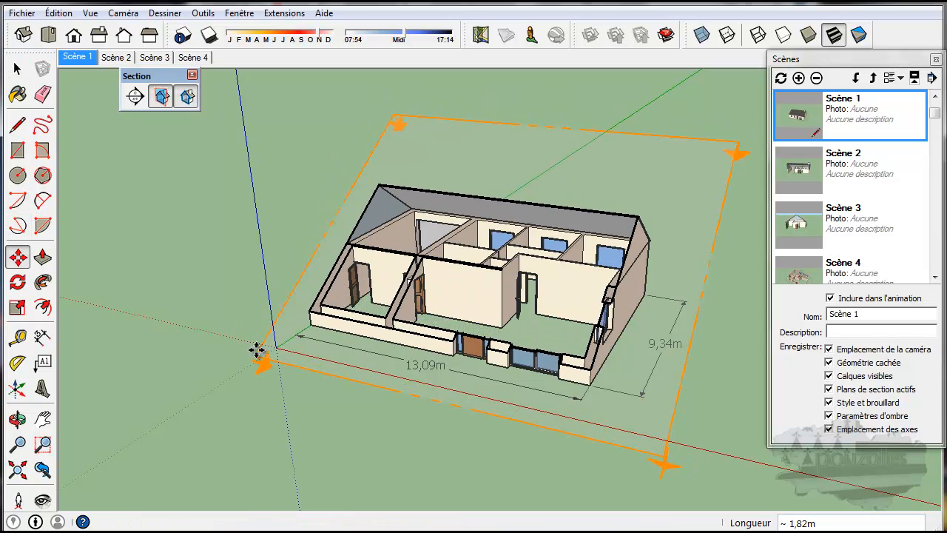
# - Turn off the section plane display, add a new scene of the sloped cut and reorder it after Scène 4
pyautogui.click(161, 97)
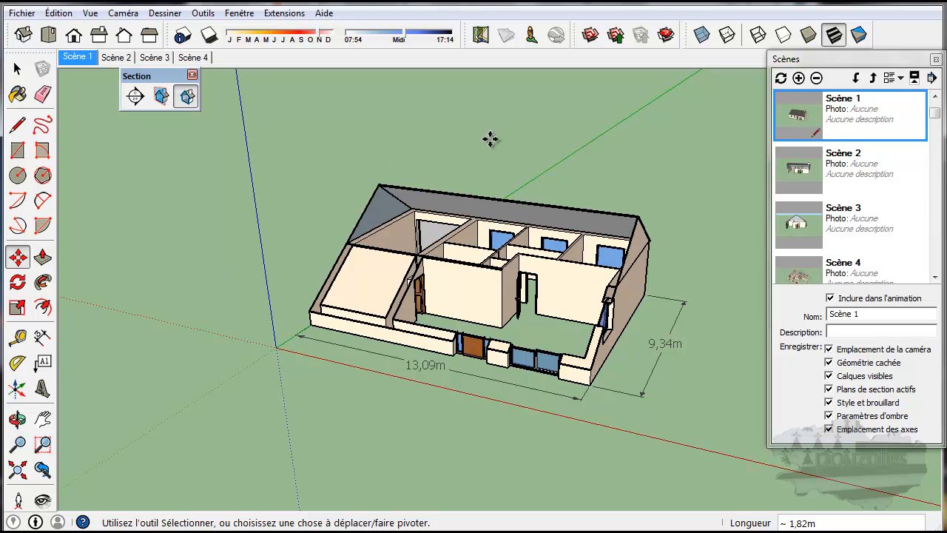
pyautogui.click(799, 78)
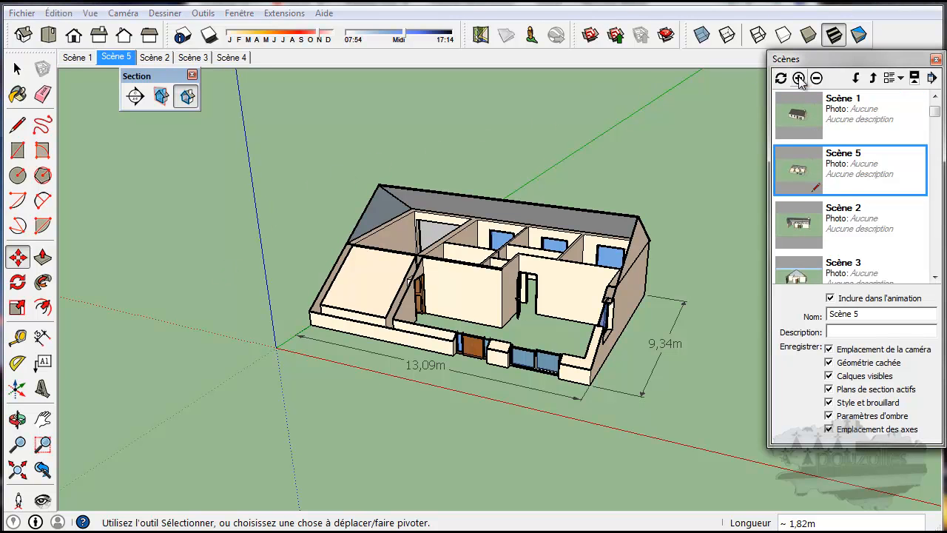
pyautogui.click(857, 78)
pyautogui.click(857, 78)
pyautogui.click(856, 77)
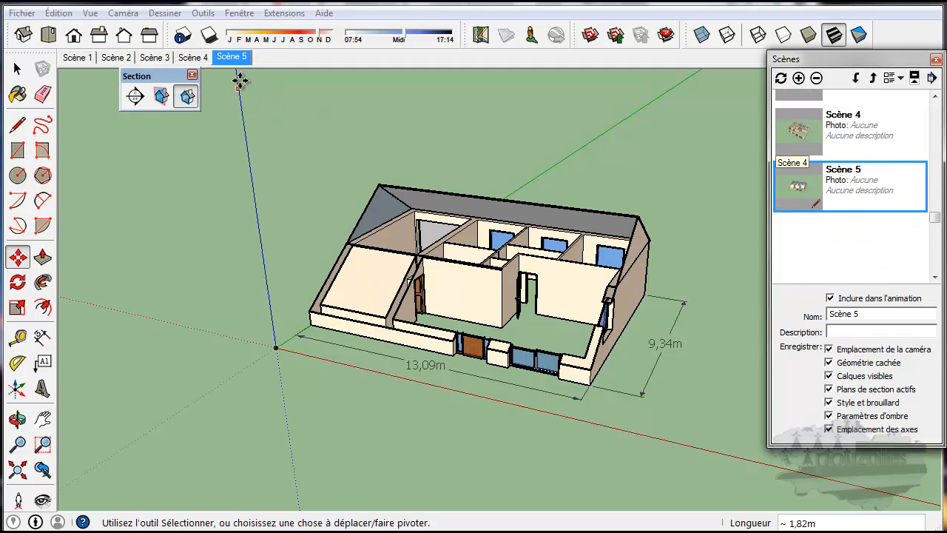
# - Play through all five scenes to examine their transitions and how the sloped section plane affects each cut
pyautogui.click(192, 58)
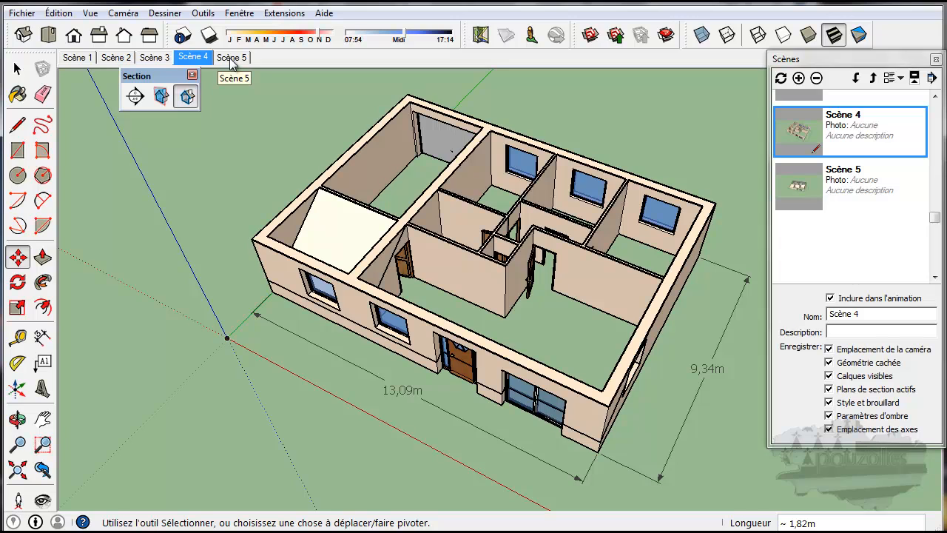
pyautogui.click(231, 58)
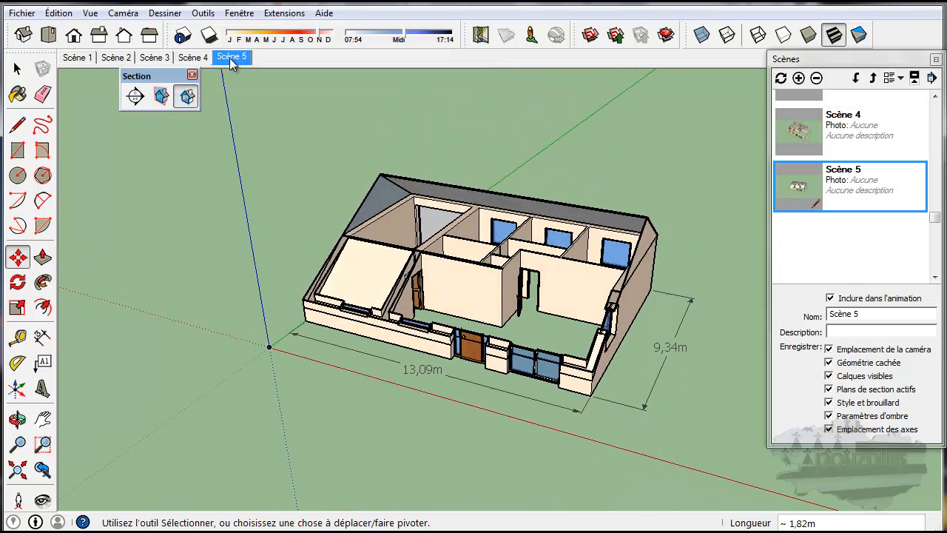
pyautogui.click(155, 59)
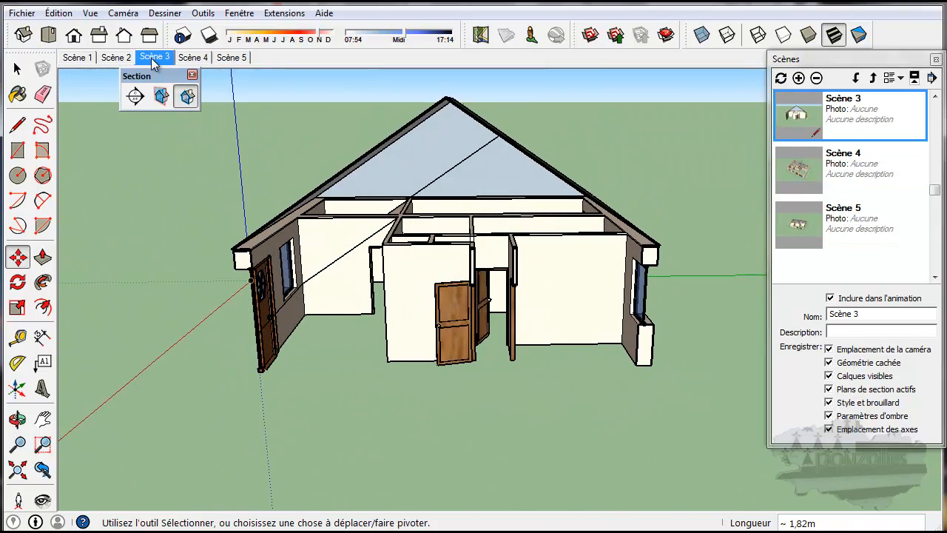
pyautogui.click(118, 60)
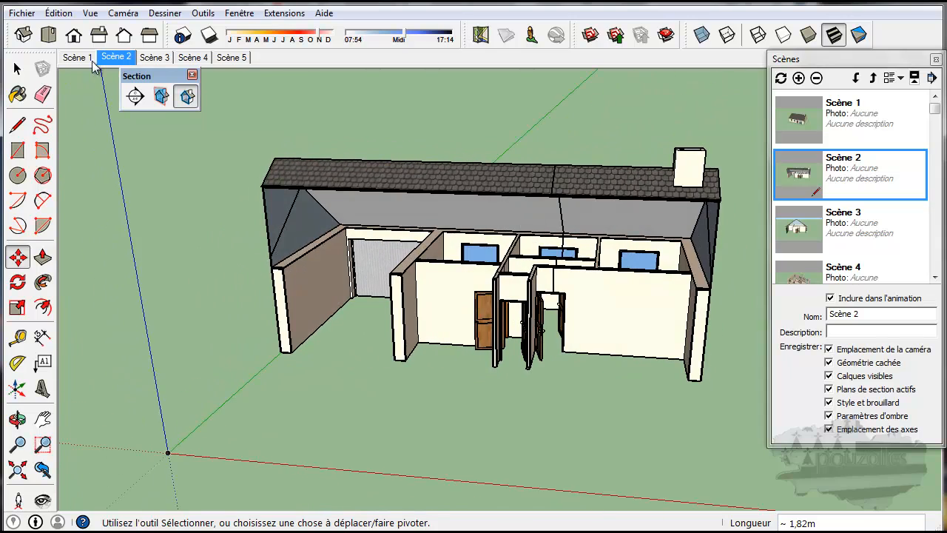
pyautogui.click(83, 62)
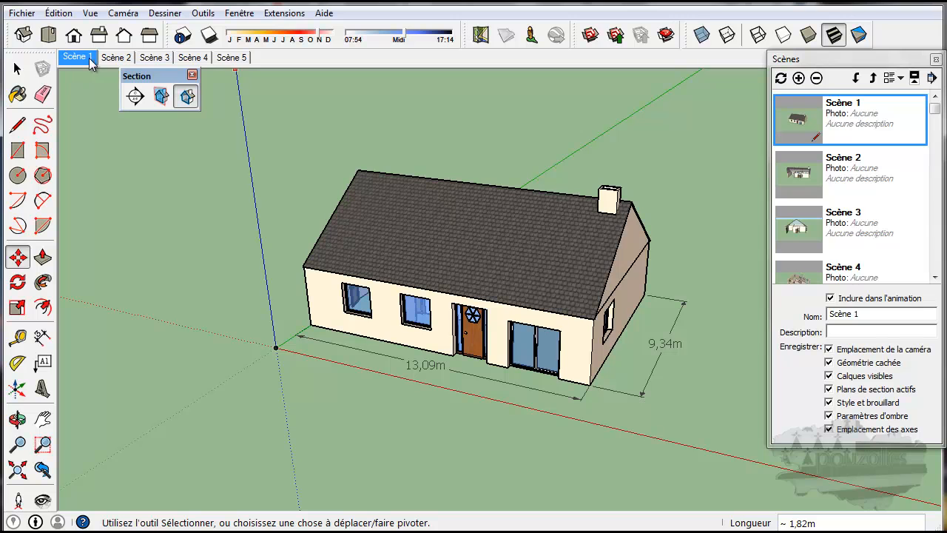
pyautogui.click(116, 59)
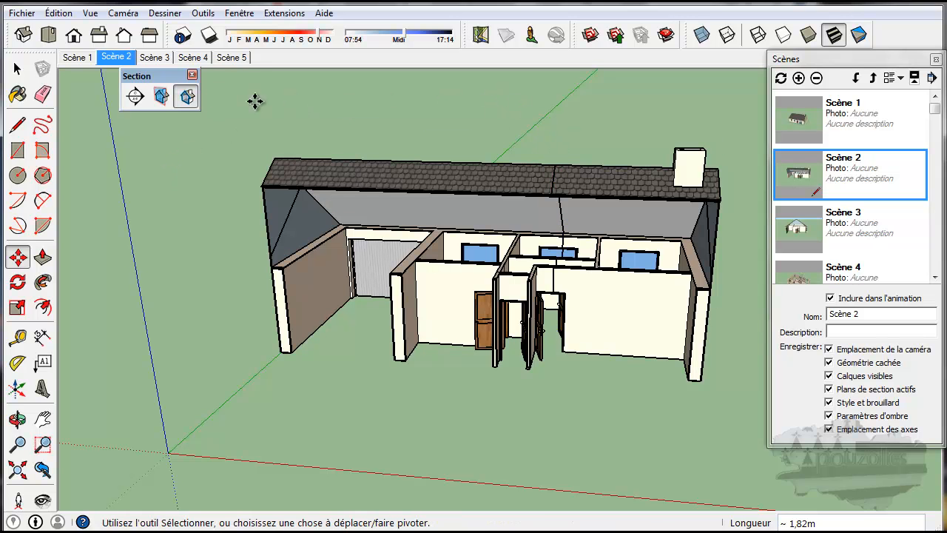
pyautogui.click(156, 59)
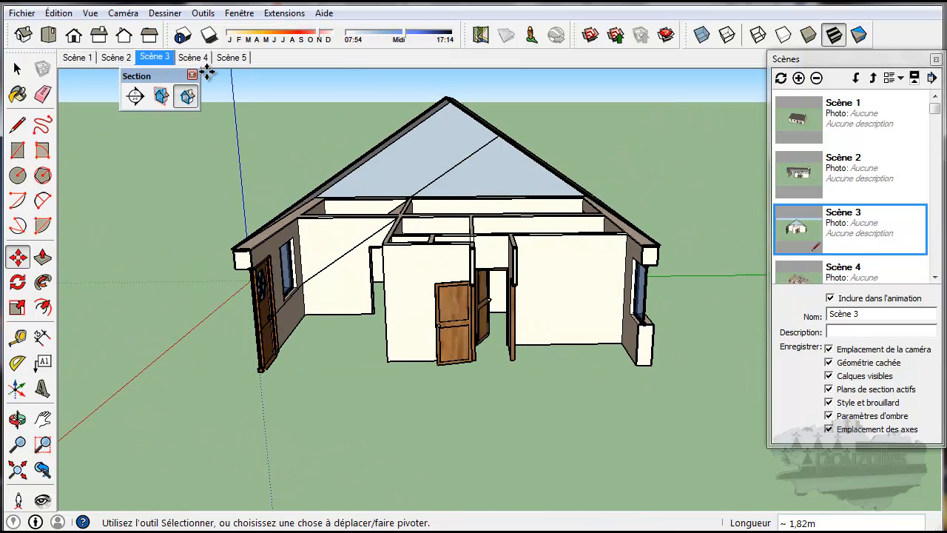
pyautogui.click(194, 57)
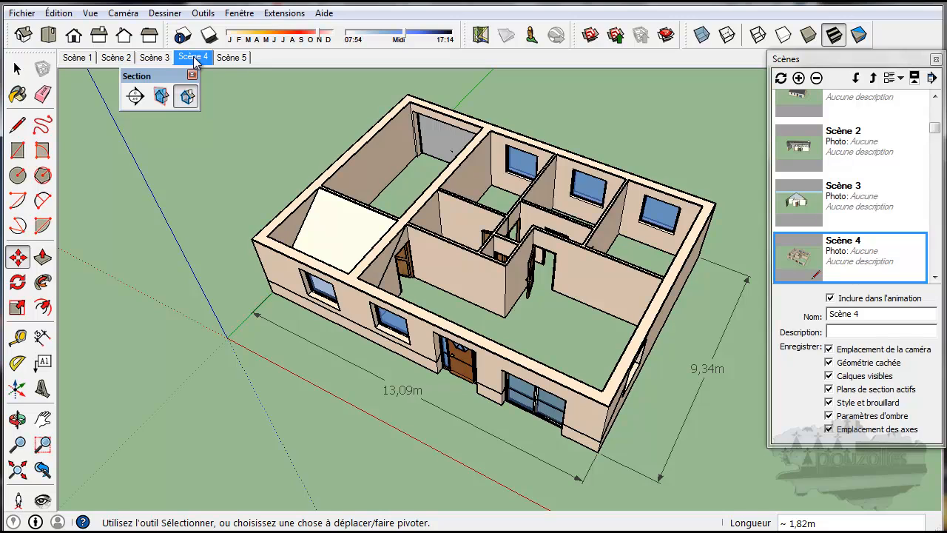
pyautogui.click(231, 57)
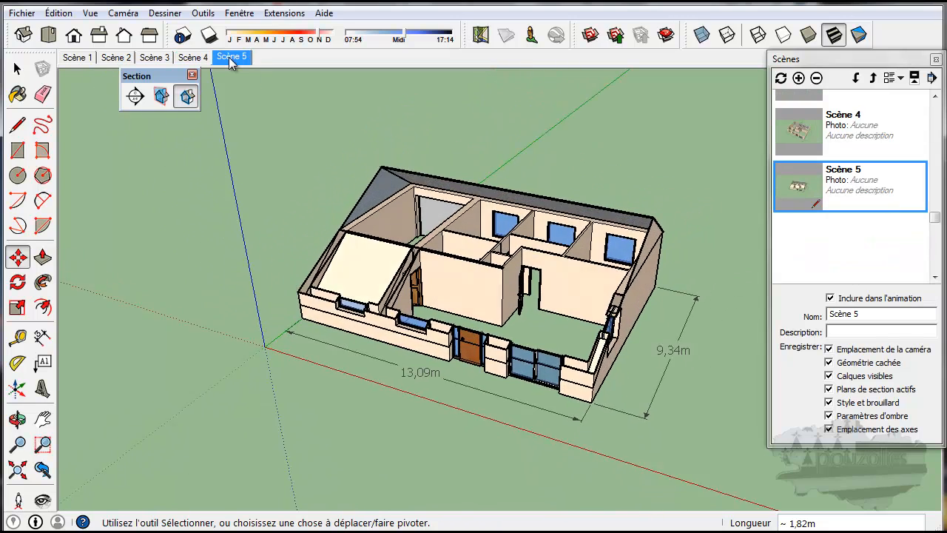
# - Display the section planes, hide the sloped one in Scène 5 and update the scene without saving the style changes
pyautogui.click(162, 97)
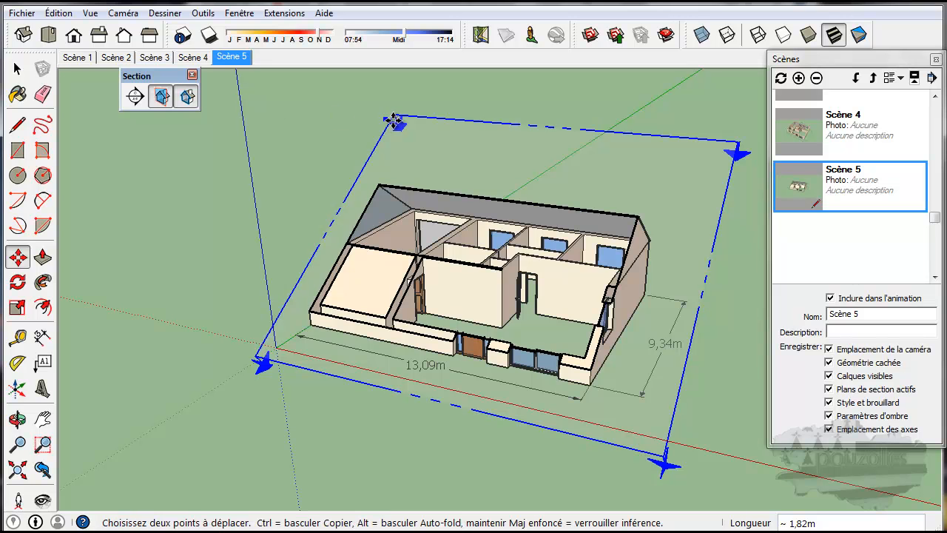
pyautogui.rightClick(397, 124)
pyautogui.click(443, 165)
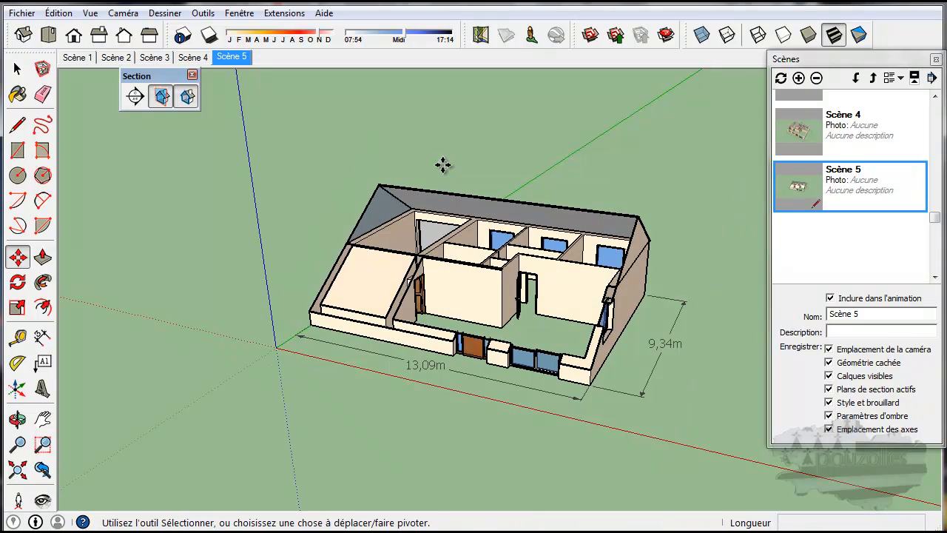
pyautogui.rightClick(243, 61)
pyautogui.click(286, 122)
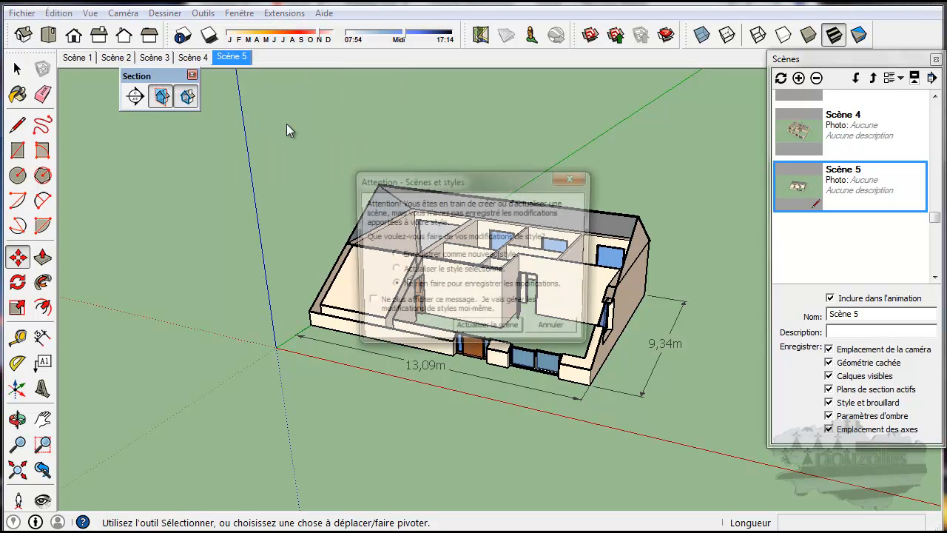
pyautogui.click(491, 332)
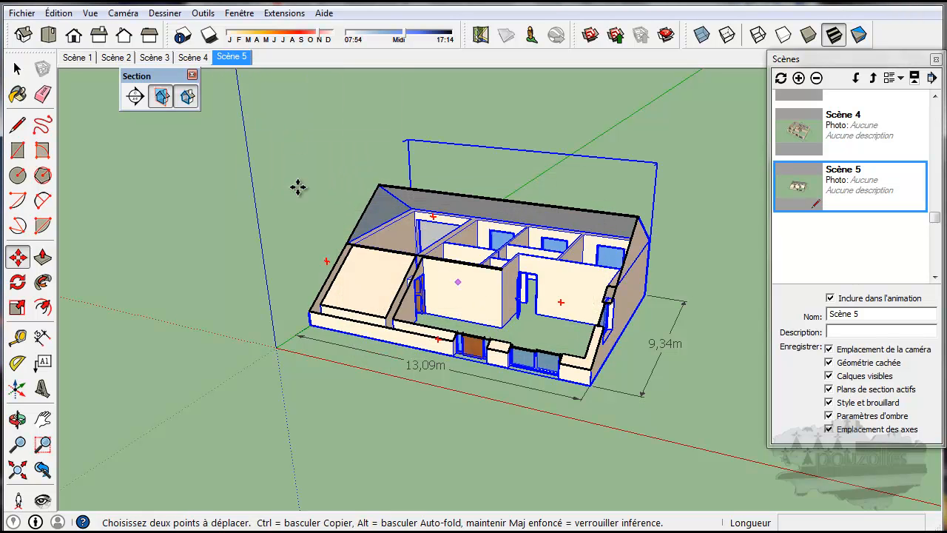
# - Hide the sloped section plane in Scène 4 and update the scene without saving the style changes
pyautogui.click(192, 57)
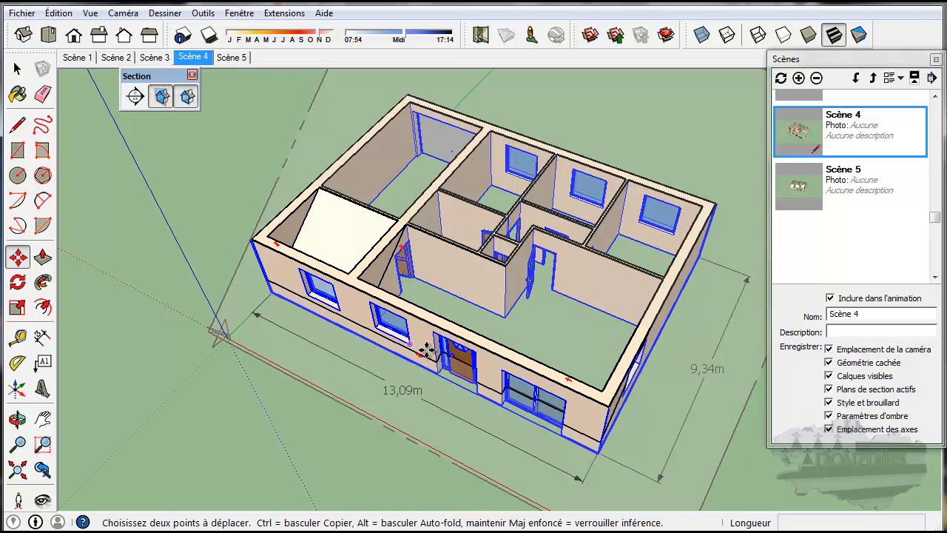
pyautogui.rightClick(275, 195)
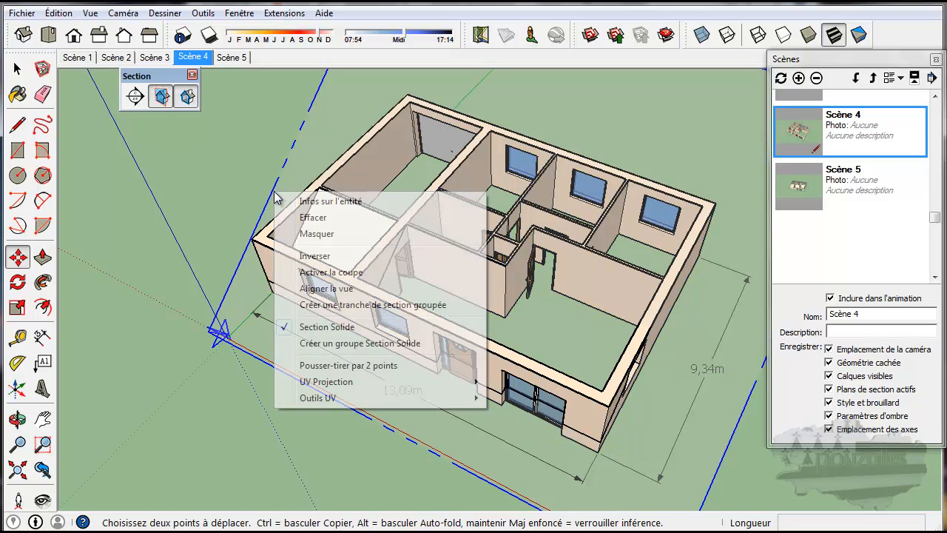
pyautogui.click(318, 233)
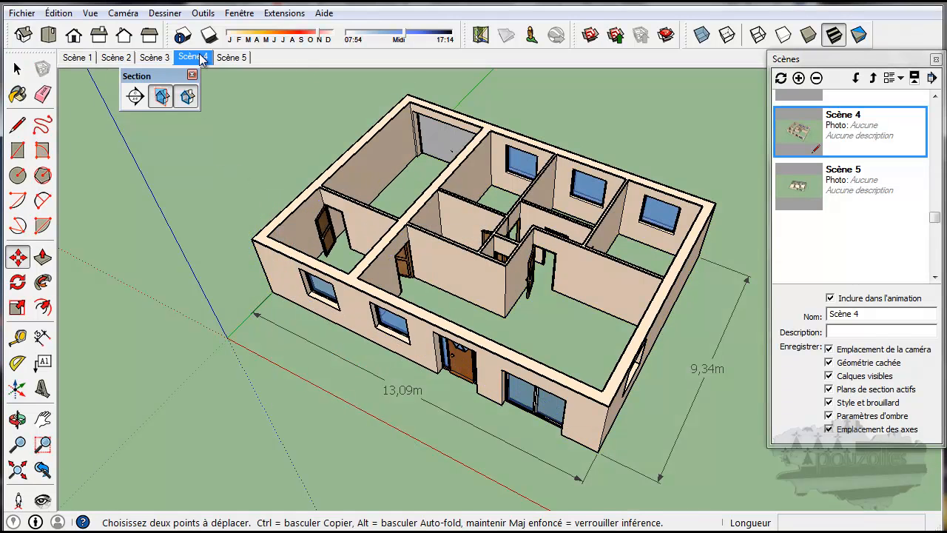
pyautogui.rightClick(201, 55)
pyautogui.click(254, 120)
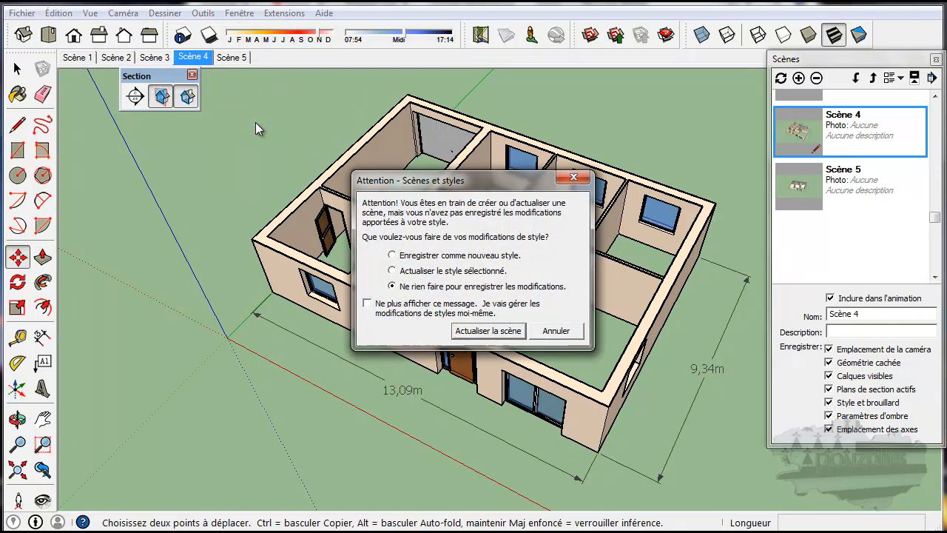
pyautogui.click(514, 334)
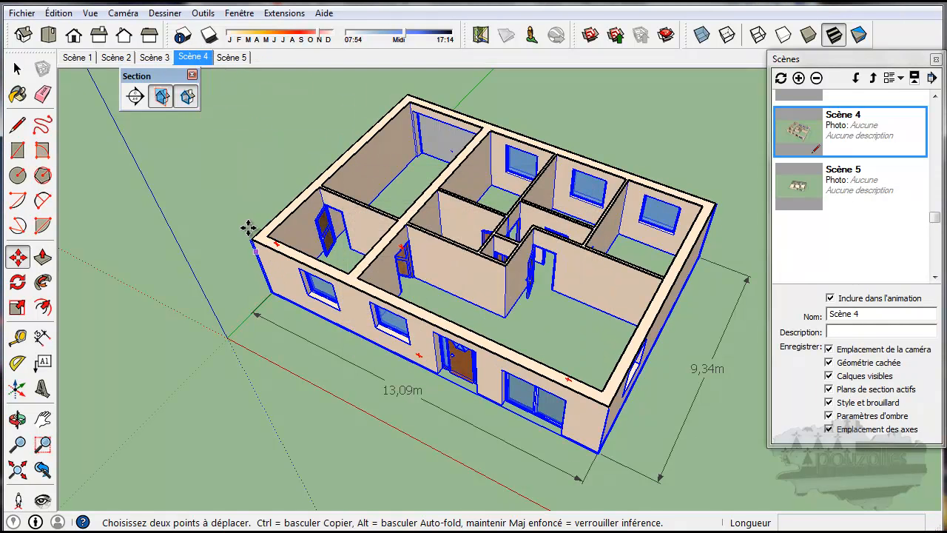
# - Hide the sloped section plane in Scène 3 and update the scene without saving the style changes
pyautogui.click(153, 58)
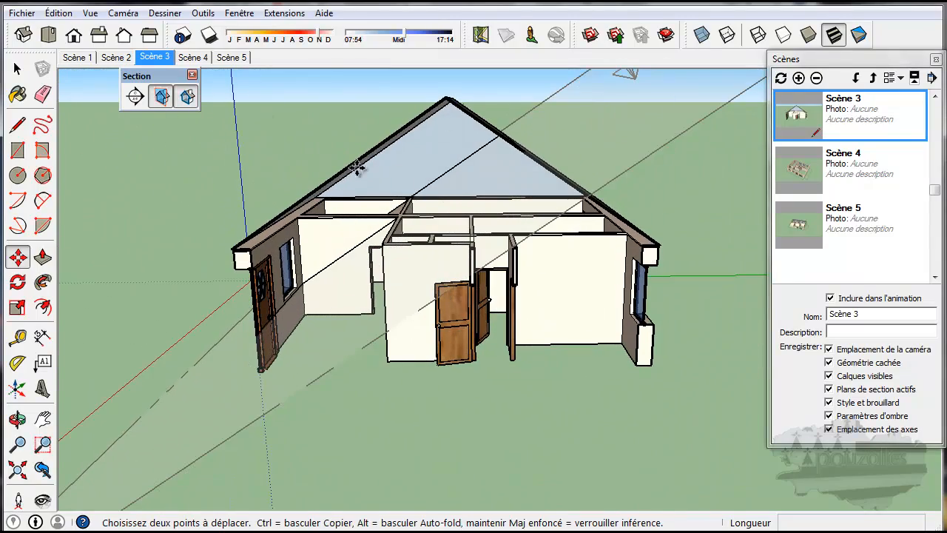
pyautogui.rightClick(568, 88)
pyautogui.click(612, 131)
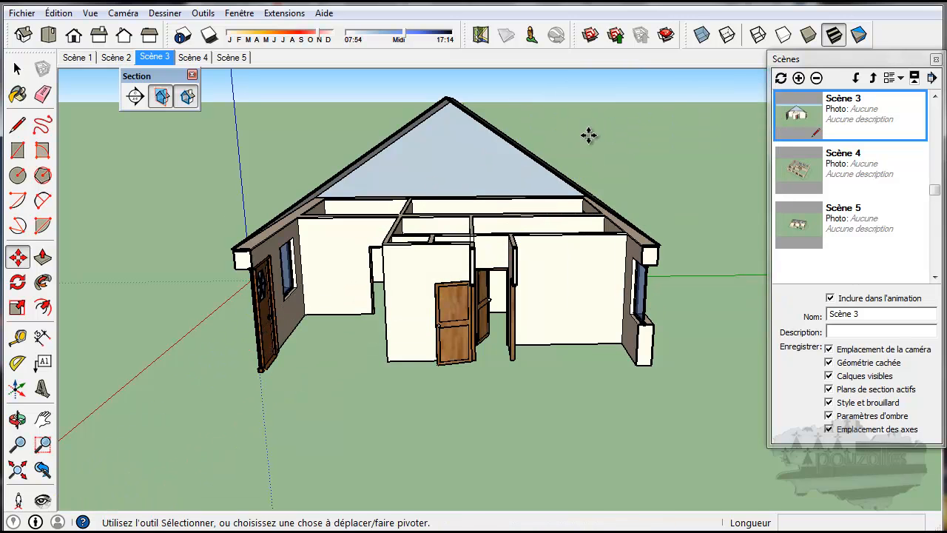
pyautogui.rightClick(157, 61)
pyautogui.click(198, 121)
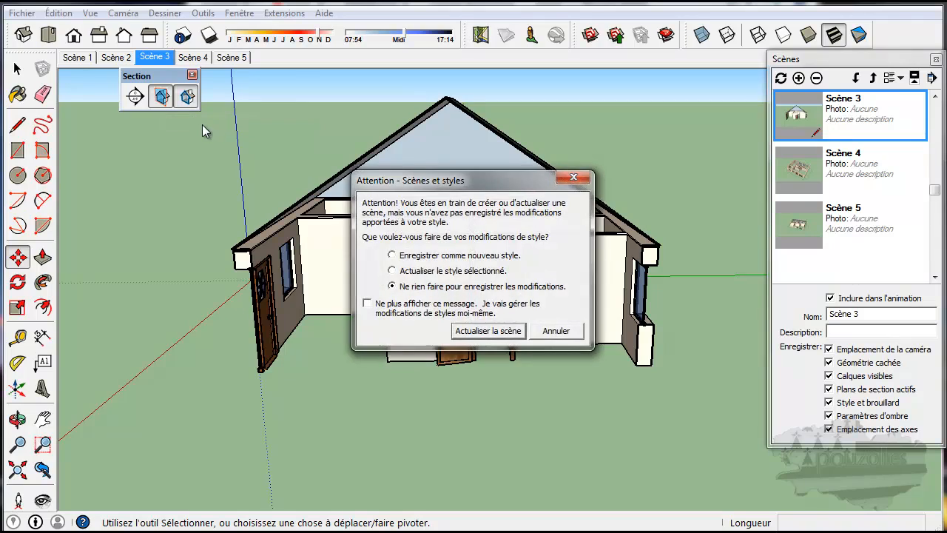
pyautogui.click(488, 330)
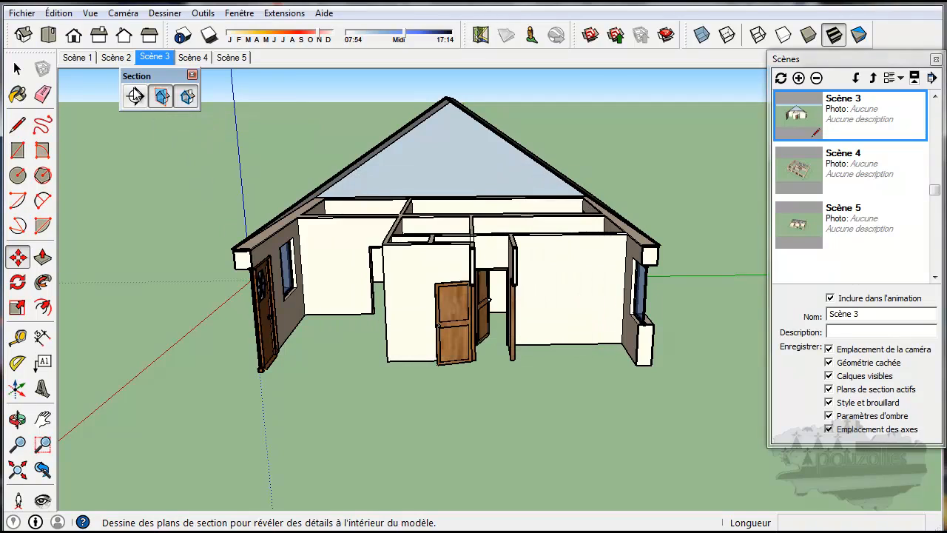
# - Hide the sloped section plane in Scène 2 and update the scene without saving the style changes
pyautogui.click(116, 58)
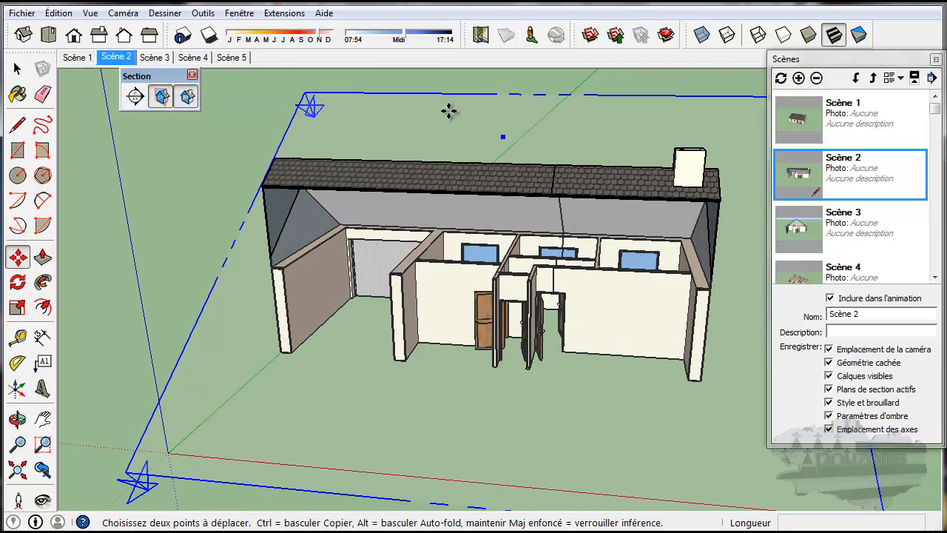
pyautogui.rightClick(343, 96)
pyautogui.click(394, 140)
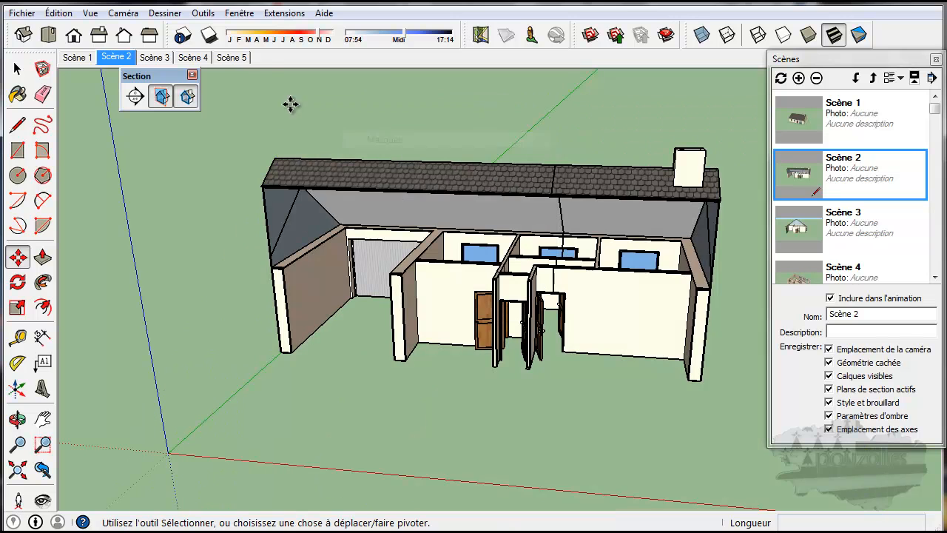
pyautogui.rightClick(109, 57)
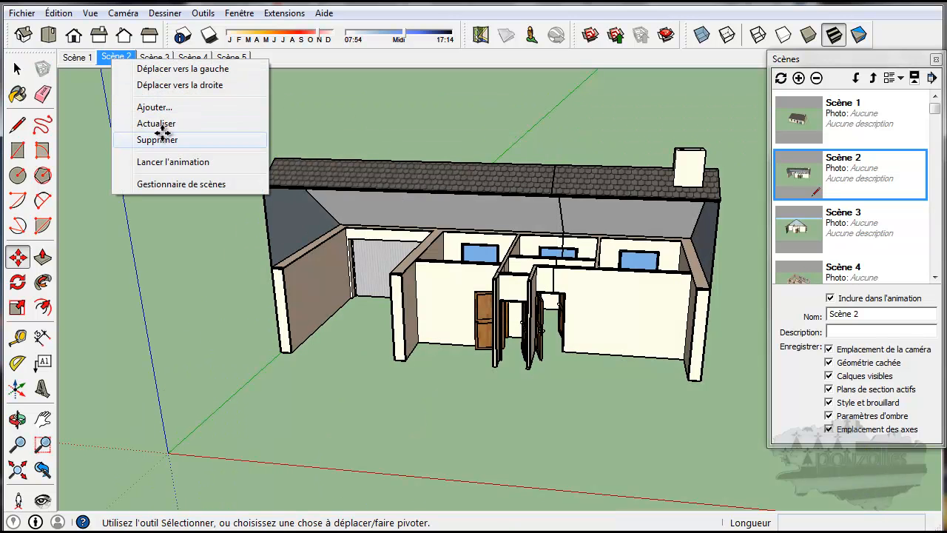
pyautogui.click(167, 125)
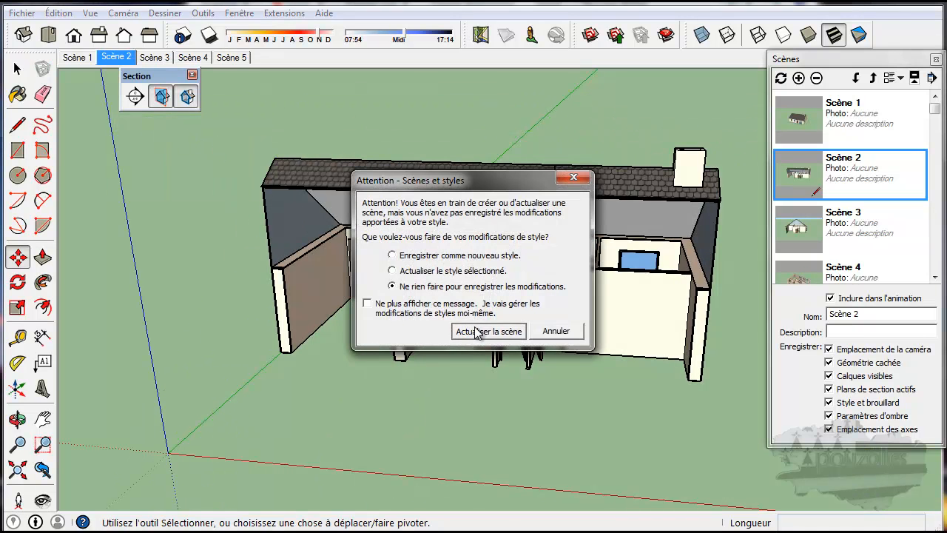
pyautogui.click(484, 331)
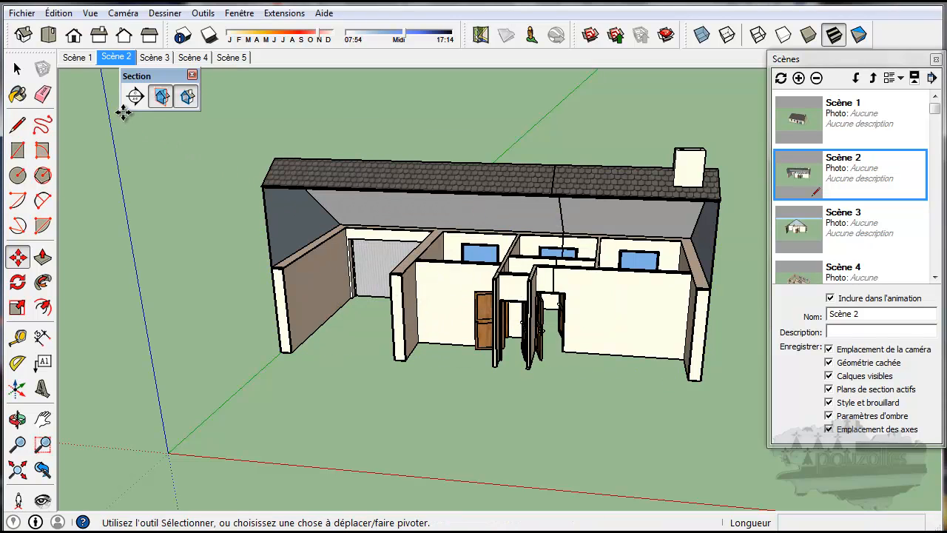
# - Hide the sloped section plane in Scène 1 and update the scene without saving the style changes
pyautogui.click(77, 58)
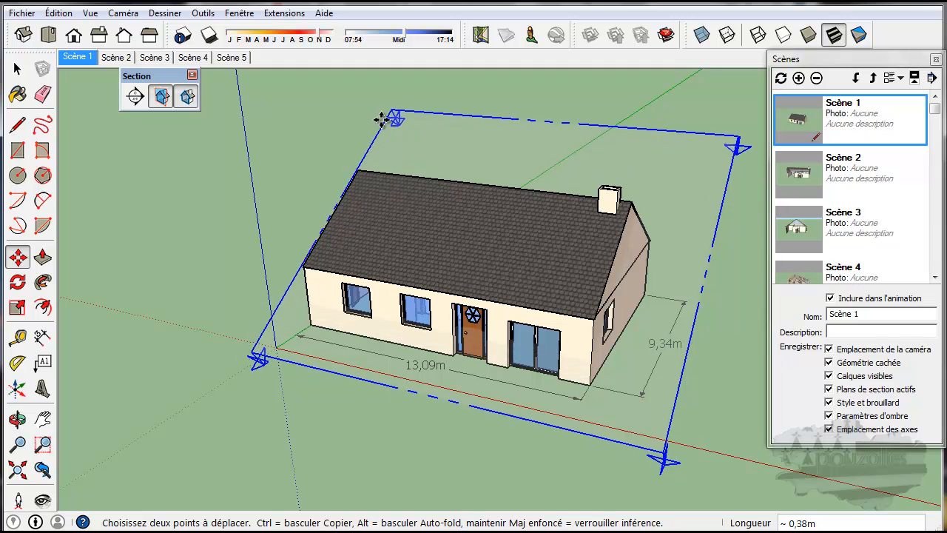
pyautogui.moveTo(372, 120); pyautogui.dragTo(357, 122)
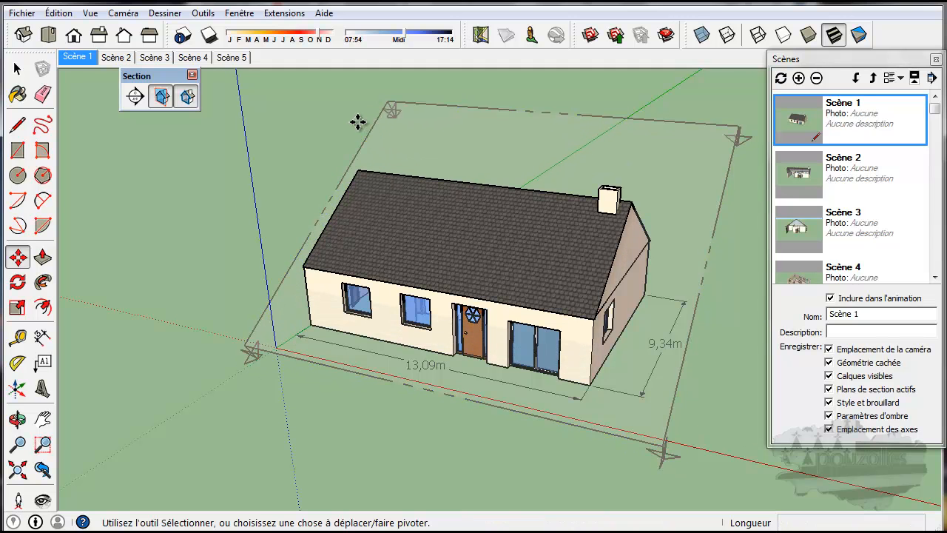
pyautogui.rightClick(405, 127)
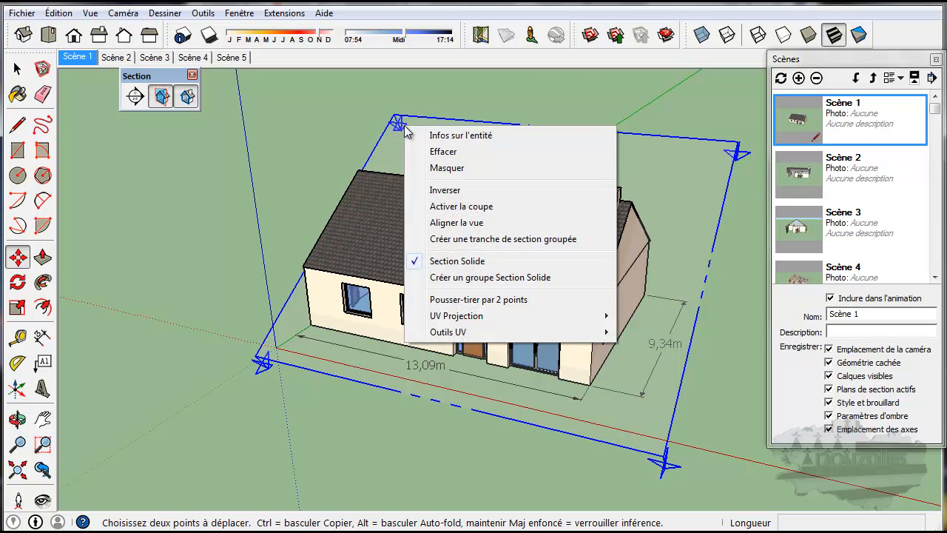
pyautogui.click(452, 168)
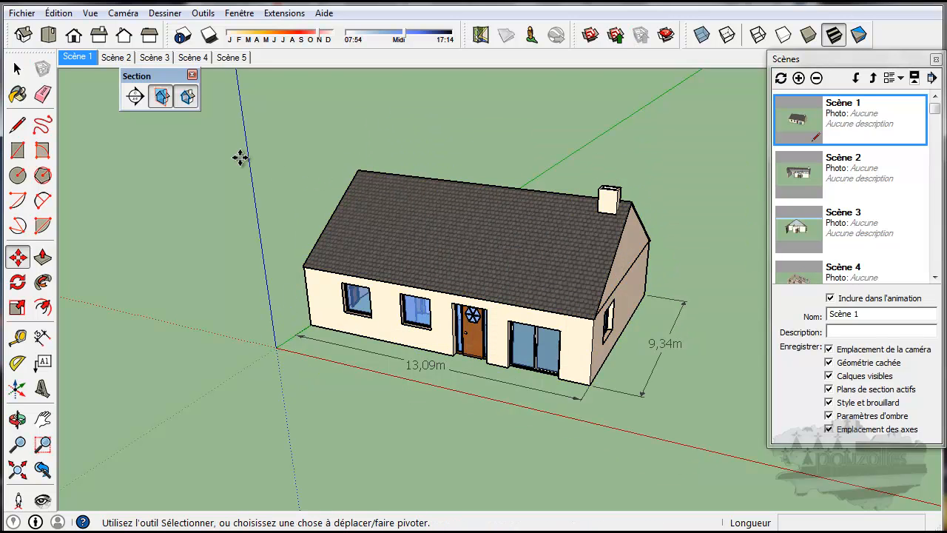
pyautogui.rightClick(86, 64)
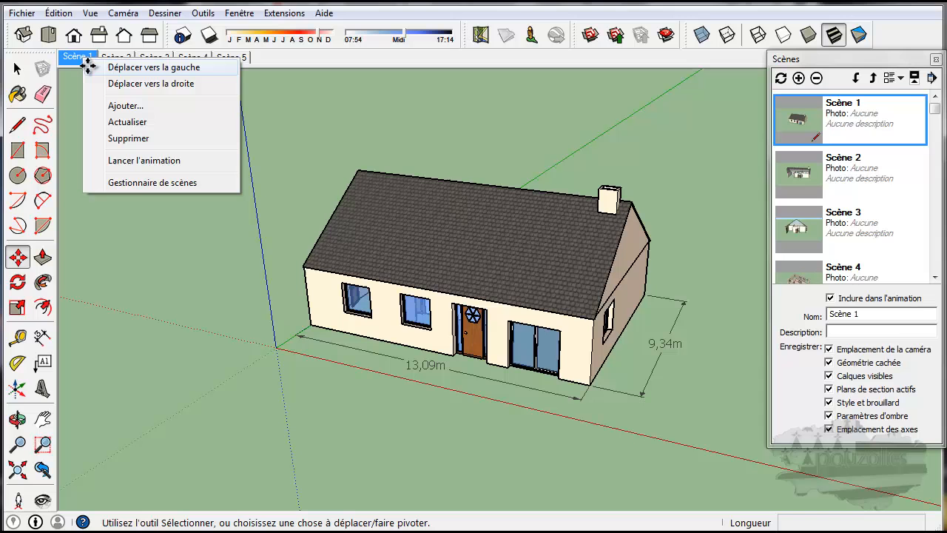
pyautogui.click(127, 122)
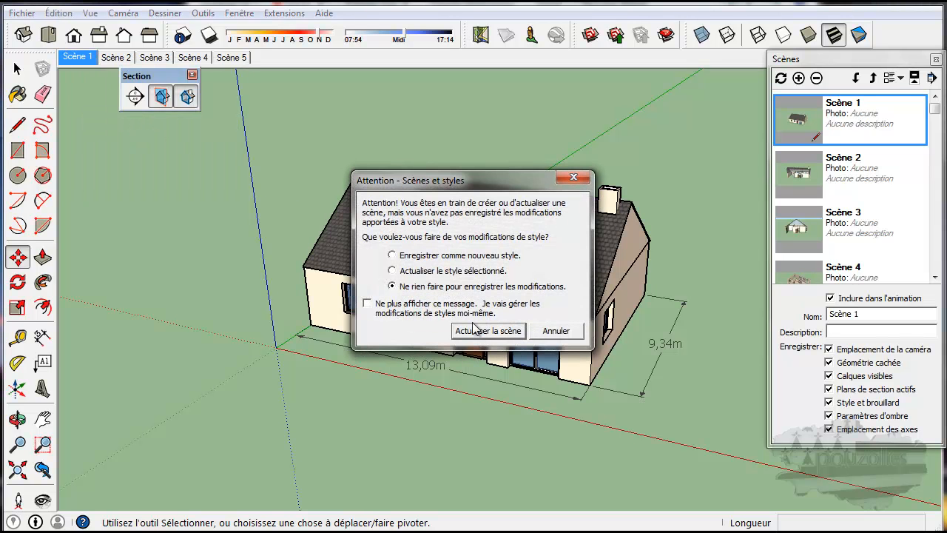
pyautogui.click(487, 330)
pyautogui.click(454, 294)
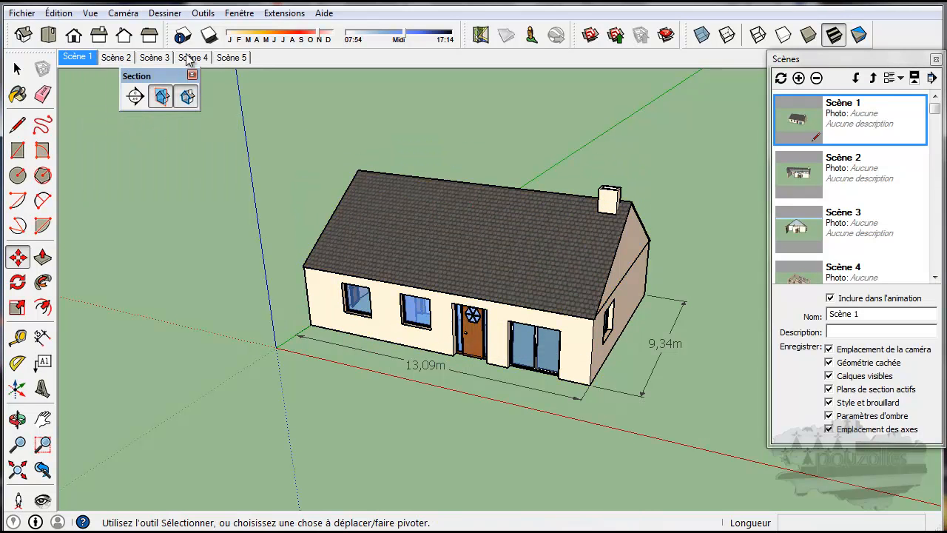
# - Check Scène 2 and Scène 3, toggling the display of section planes and section cuts to compare their effects
pyautogui.click(122, 58)
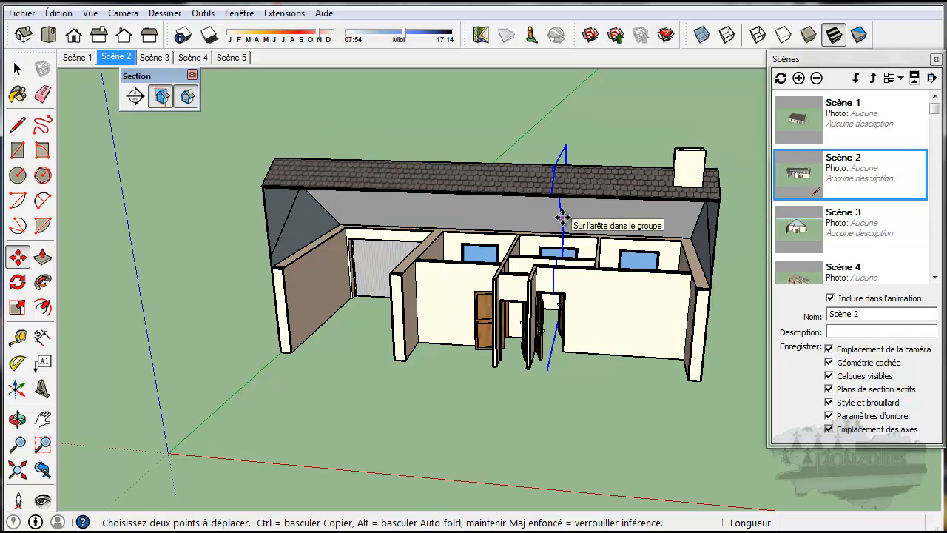
pyautogui.click(16, 68)
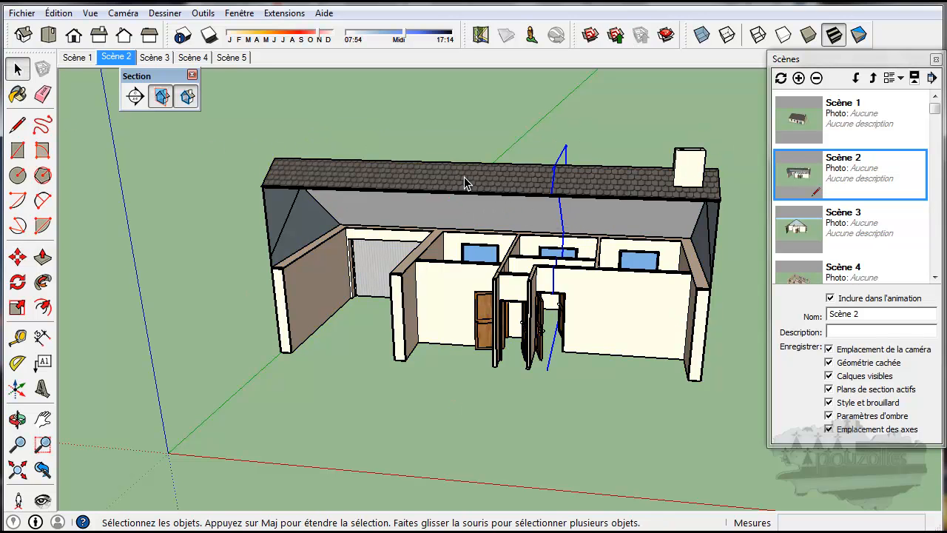
pyautogui.click(152, 58)
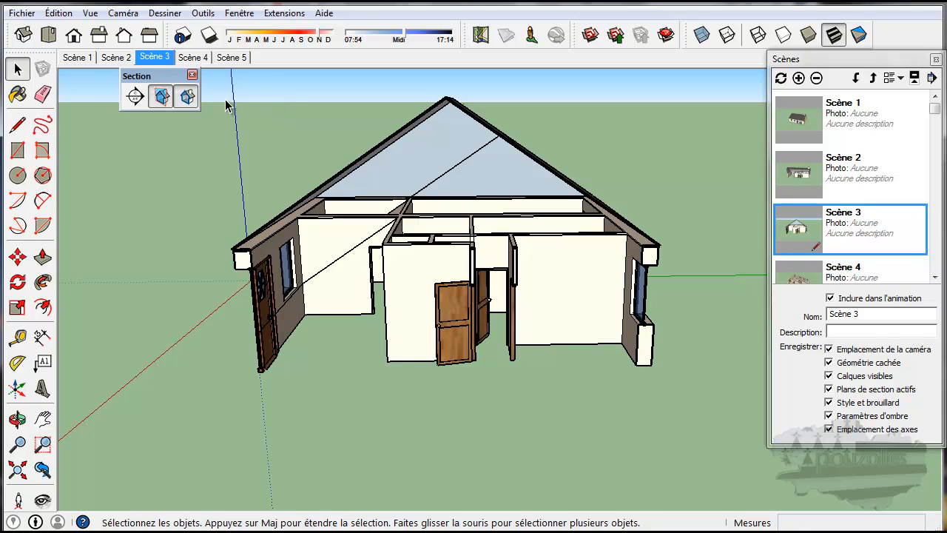
pyautogui.click(162, 97)
pyautogui.click(162, 97)
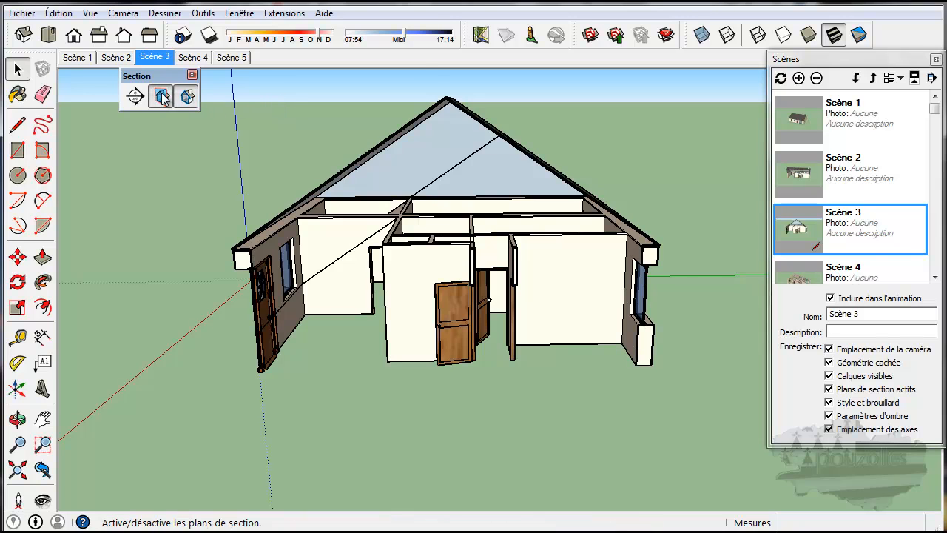
pyautogui.click(186, 98)
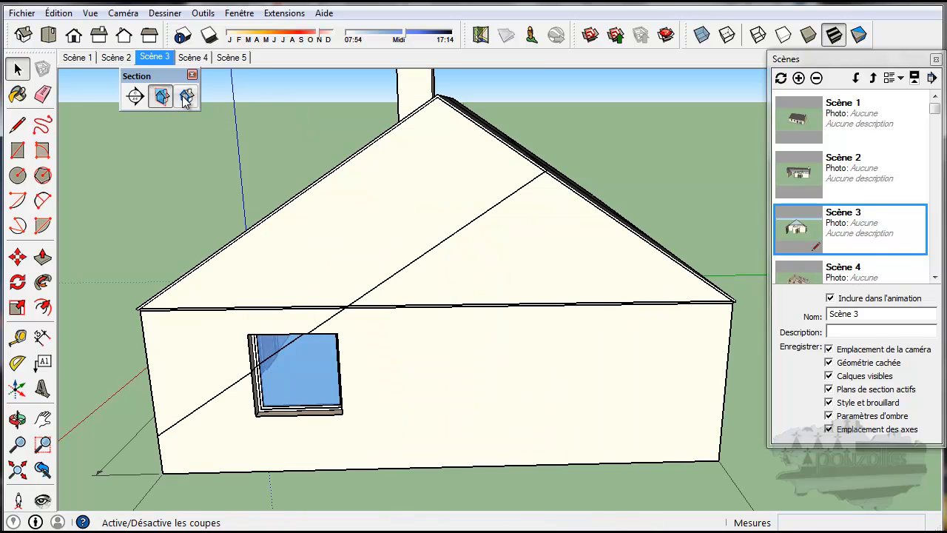
pyautogui.click(187, 98)
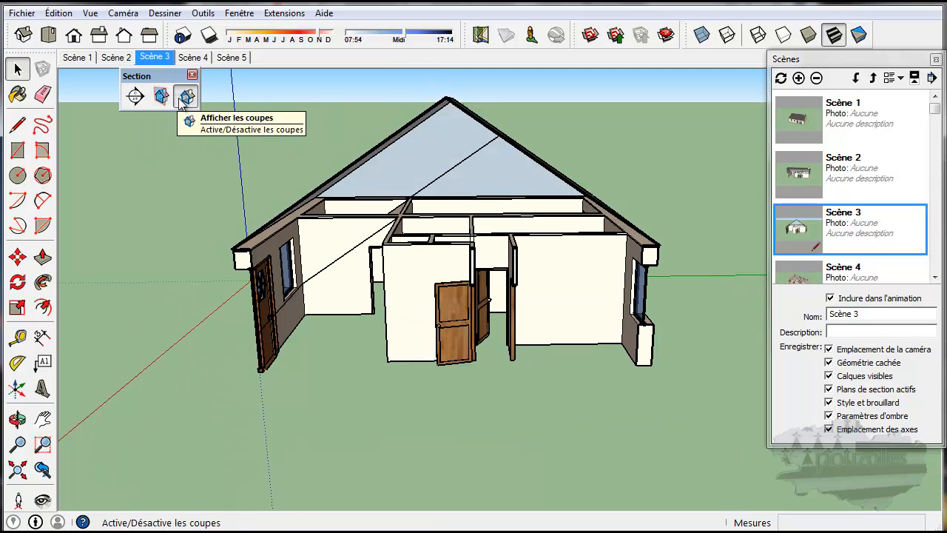
pyautogui.click(187, 97)
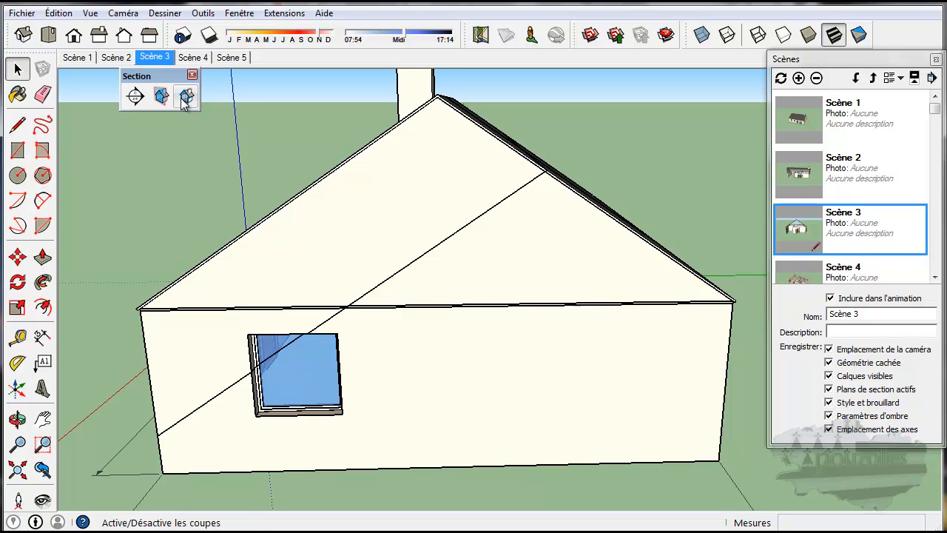
# - Turn off the section plane display and turn the section cuts back on in Scène 3
pyautogui.click(136, 98)
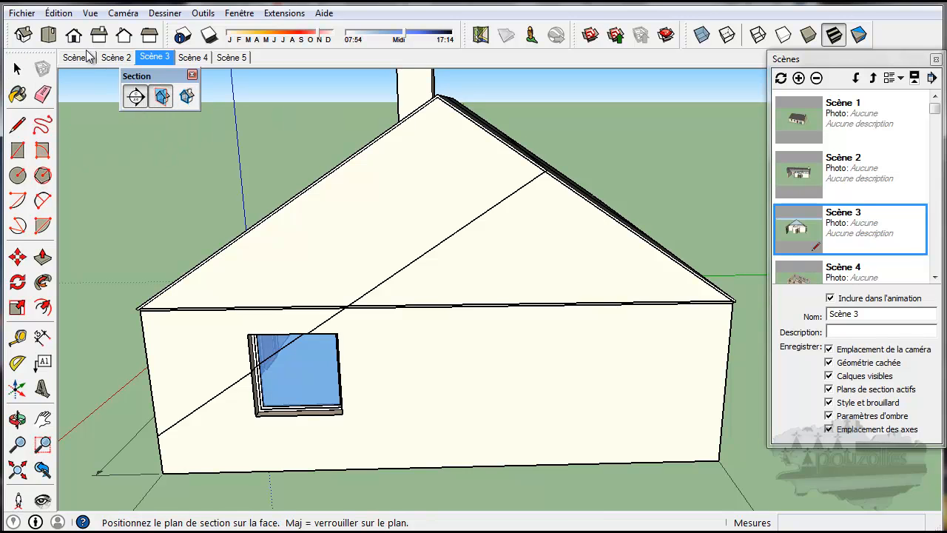
pyautogui.click(18, 69)
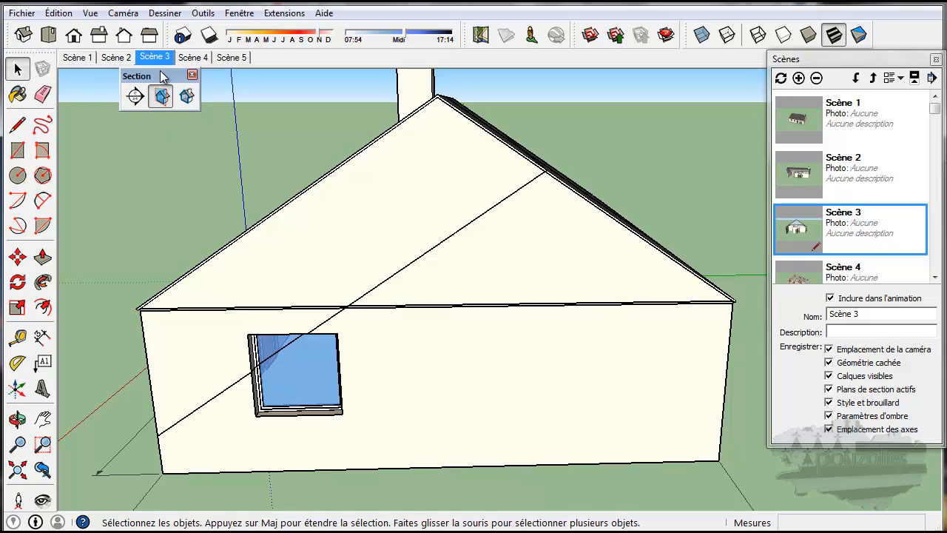
pyautogui.click(192, 57)
pyautogui.click(155, 58)
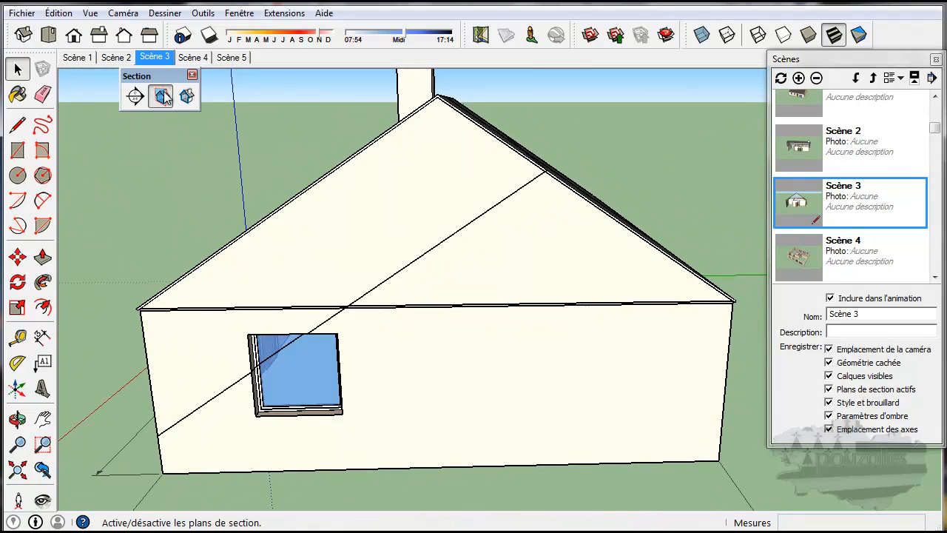
pyautogui.click(186, 96)
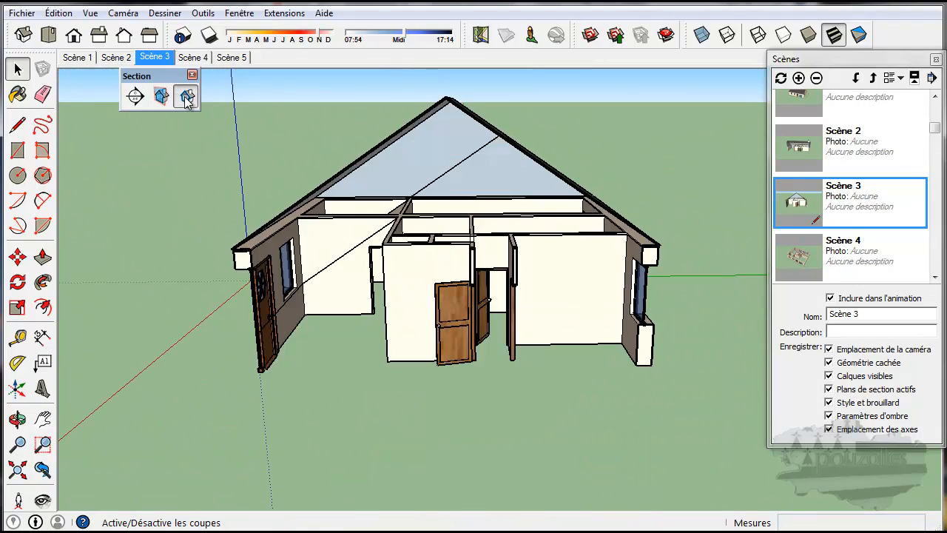
# - Switch between all five scenes to examine their section cuts, dimensions and animated transitions
pyautogui.click(196, 58)
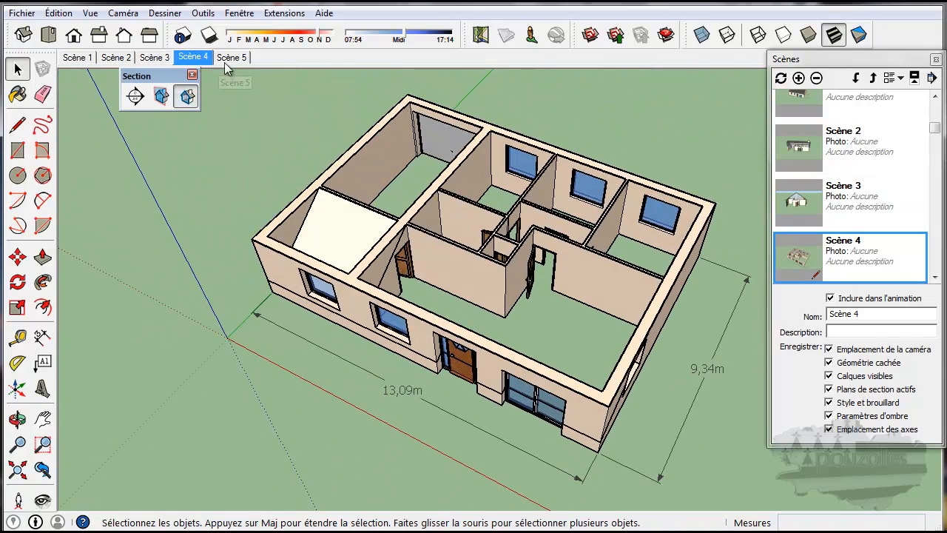
pyautogui.click(233, 58)
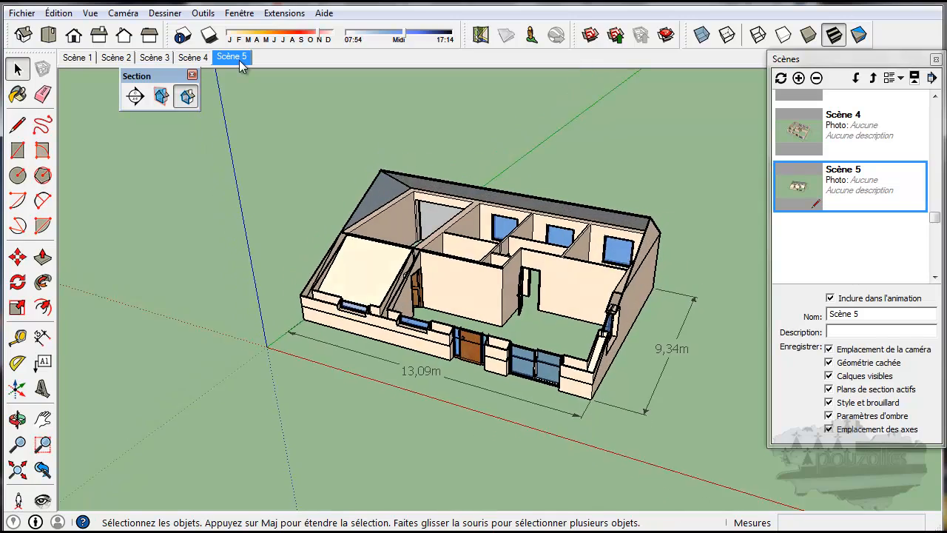
pyautogui.click(121, 59)
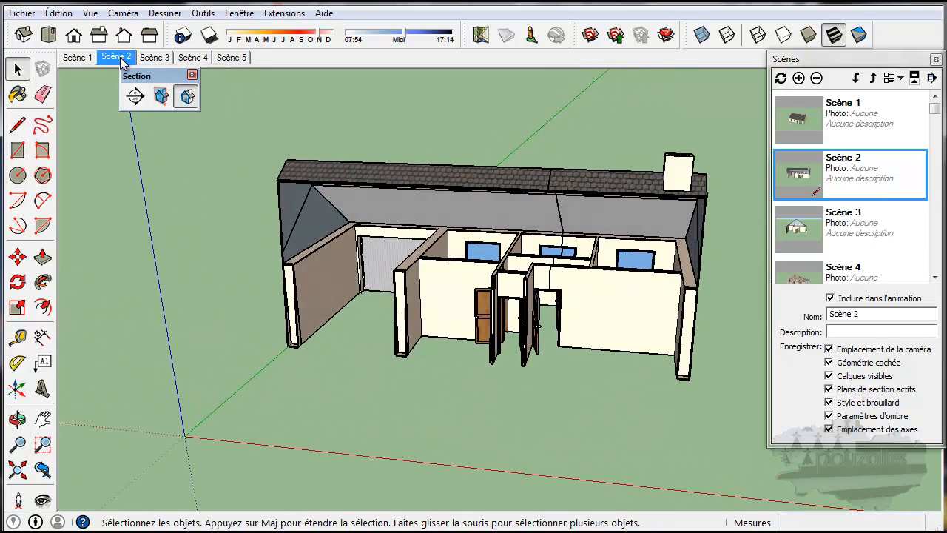
pyautogui.click(80, 58)
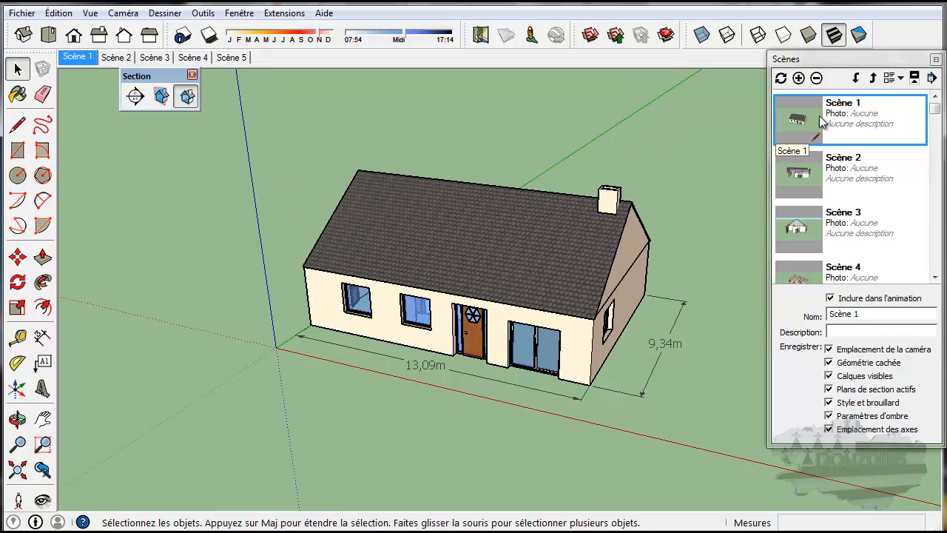
pyautogui.click(799, 174)
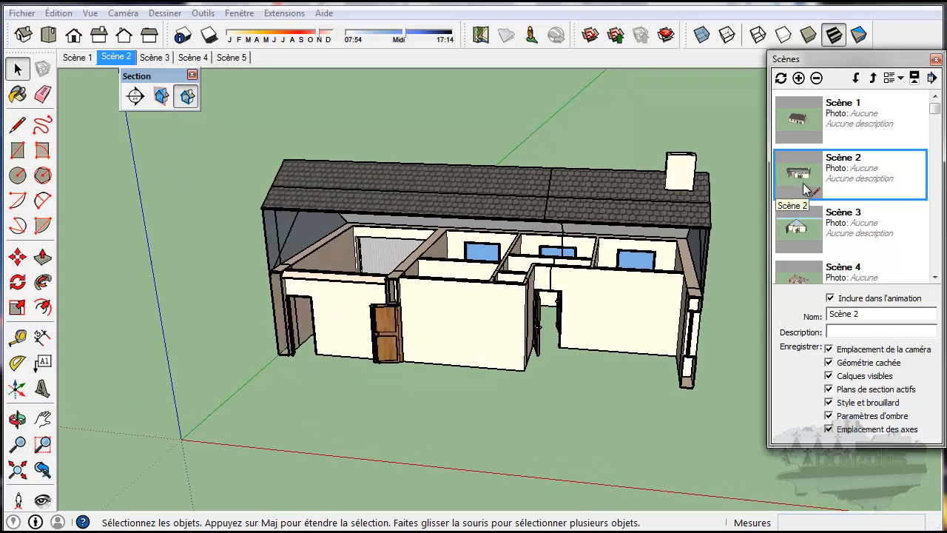
pyautogui.click(231, 57)
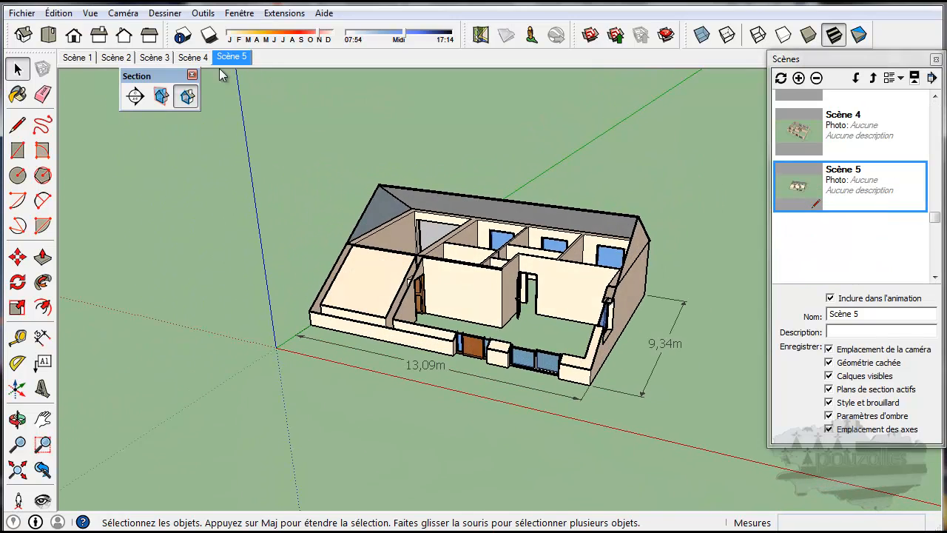
pyautogui.click(162, 58)
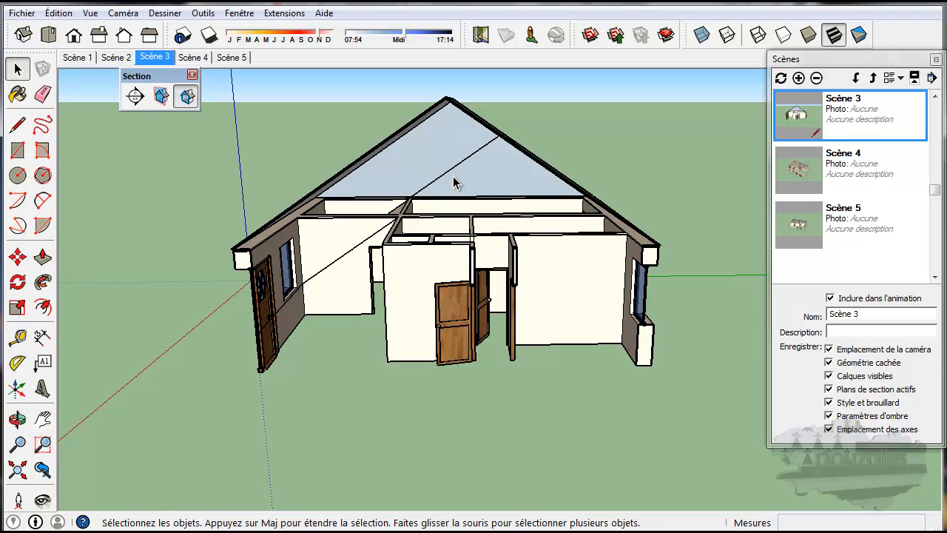
pyautogui.click(231, 59)
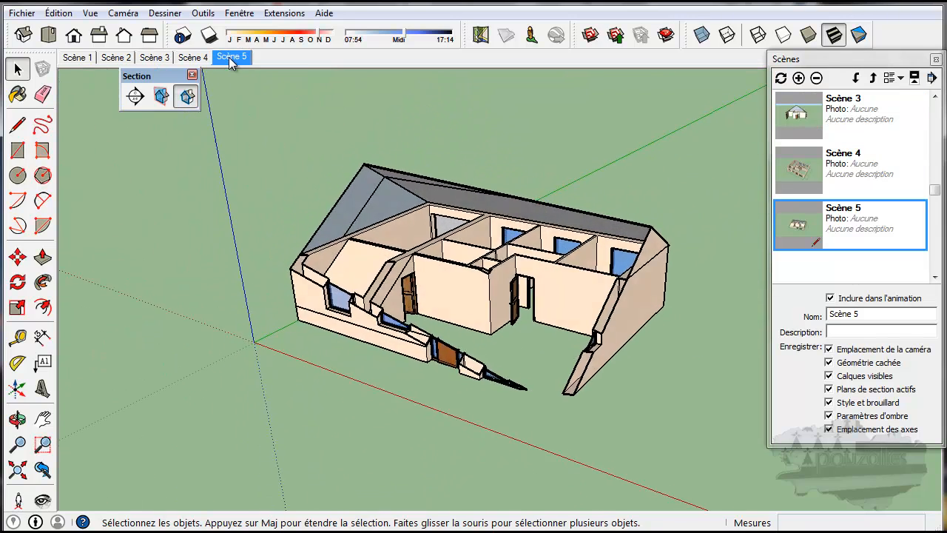